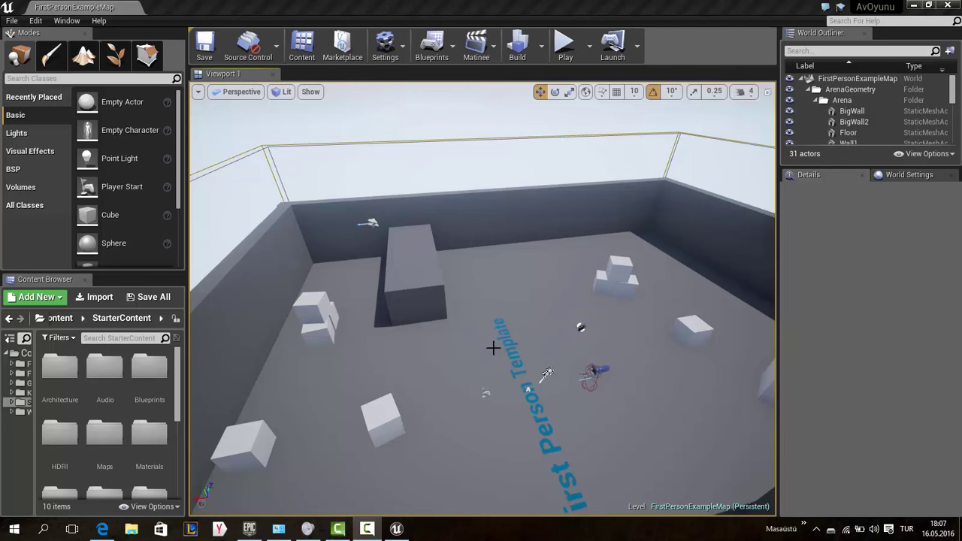
Fly around the arena to view the blocks and floor text from several angles
mouse_move(483, 299)
right_down()
mouse_move(432, 290)
mouse_move(435, 302)
right_up()
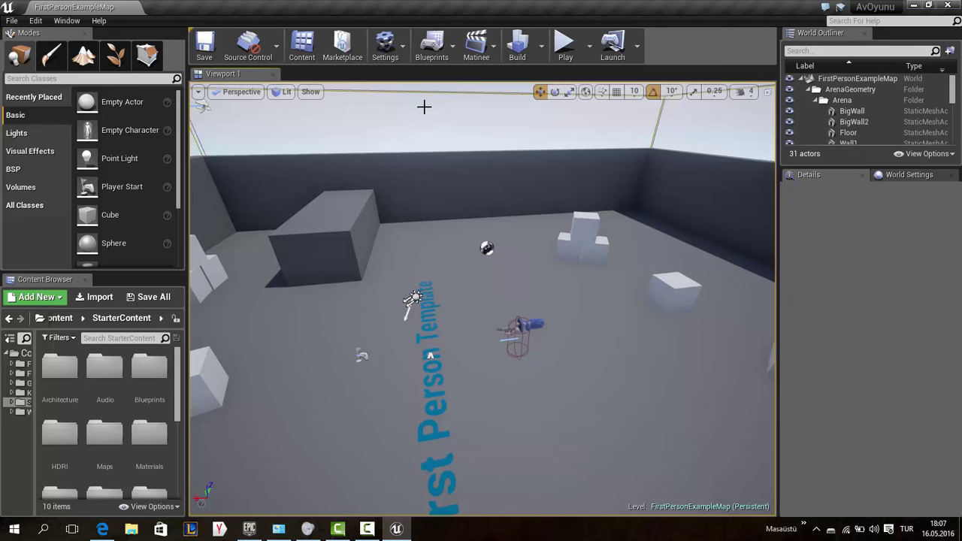
right_drag(451, 172, 454, 176)
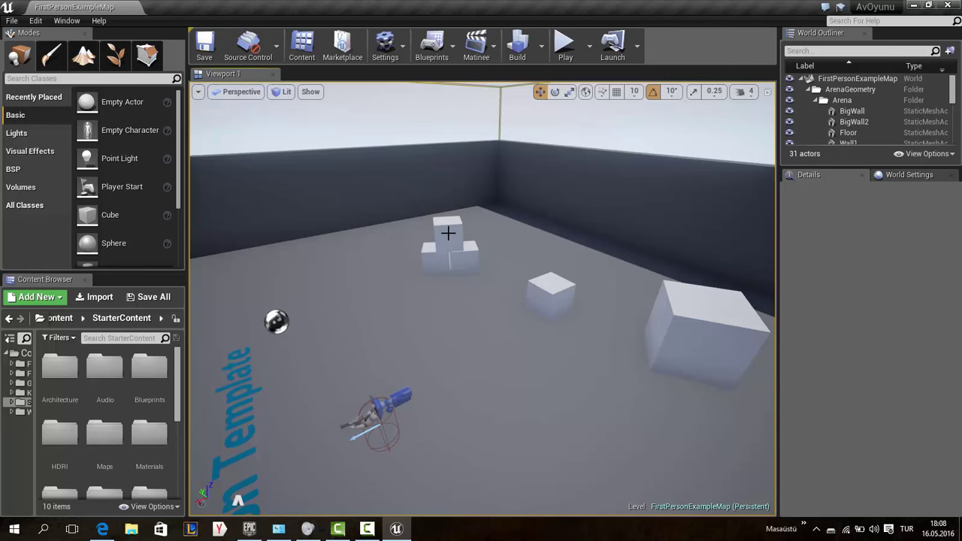
right_drag(454, 176, 454, 176)
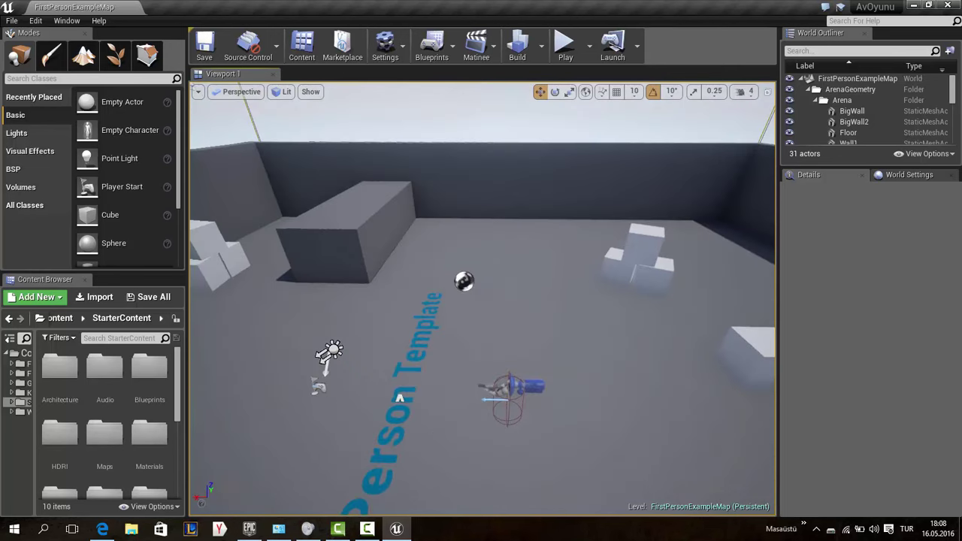
right_drag(313, 307, 314, 307)
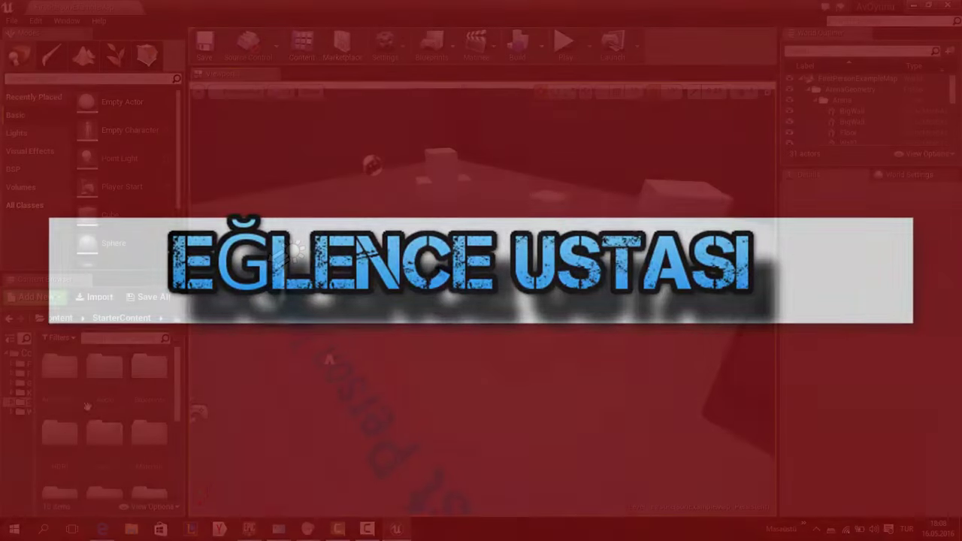
Create a Widget Blueprint named AnaMenü in StarterContent and open it
scroll(135, 374, down, 2)
scroll(135, 384, down, 3)
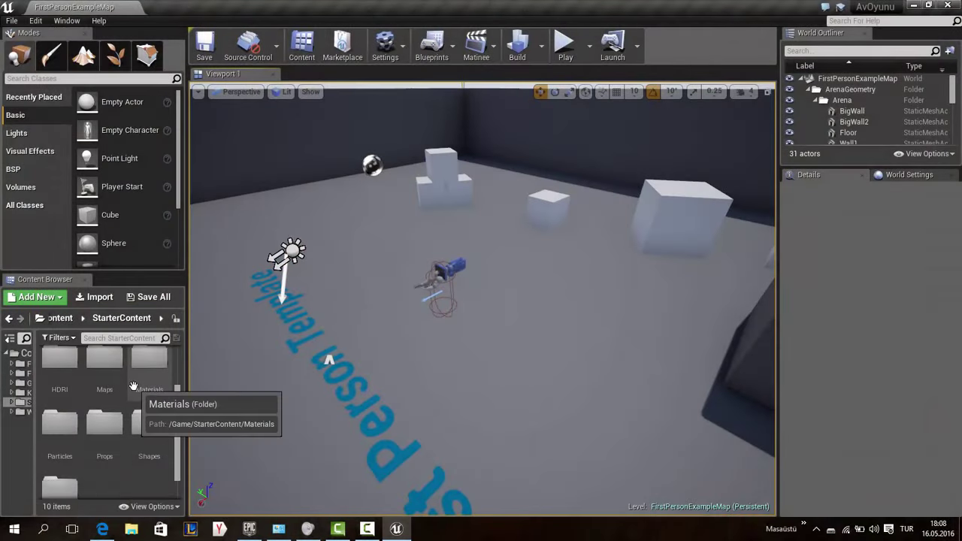
right_click(105, 465)
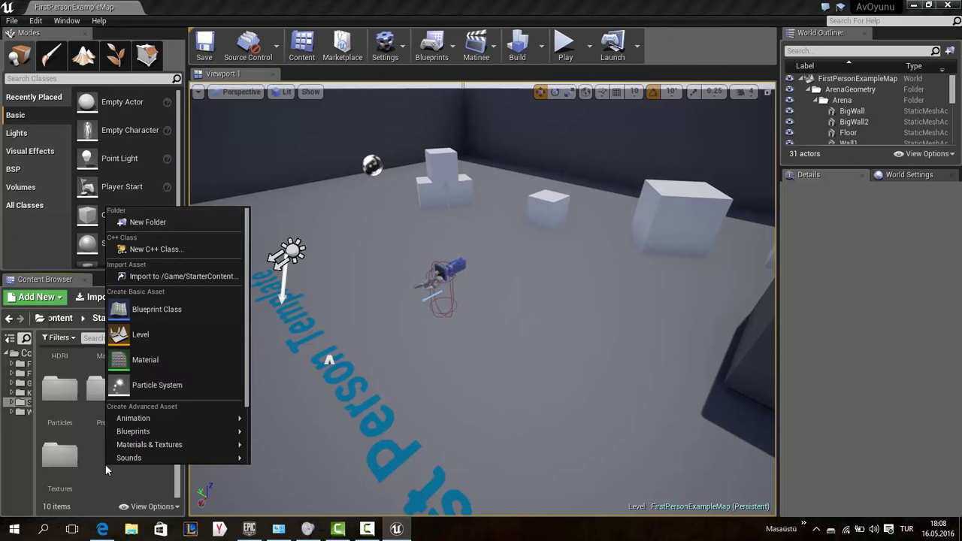
scroll(186, 376, down, 2)
mouse_move(177, 404)
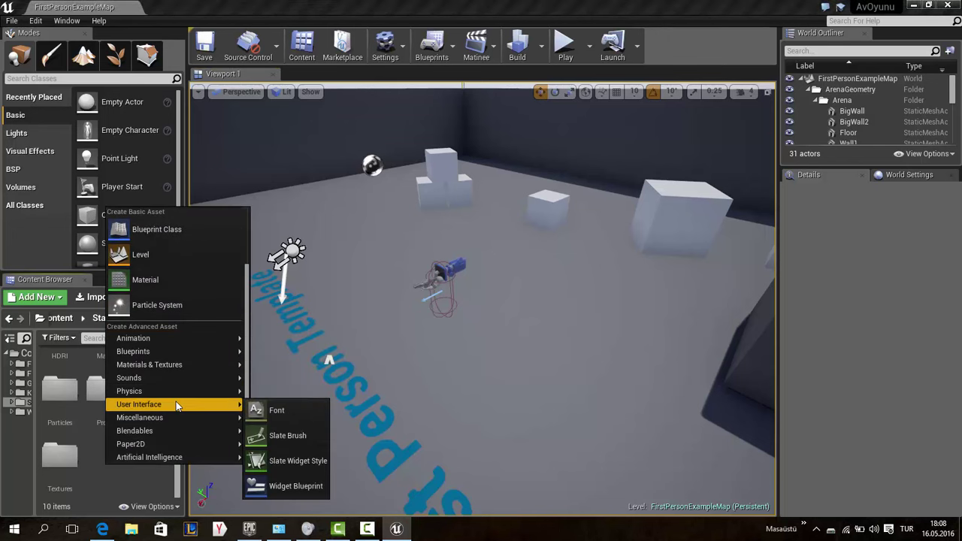
click(300, 487)
text(AnaMenü)
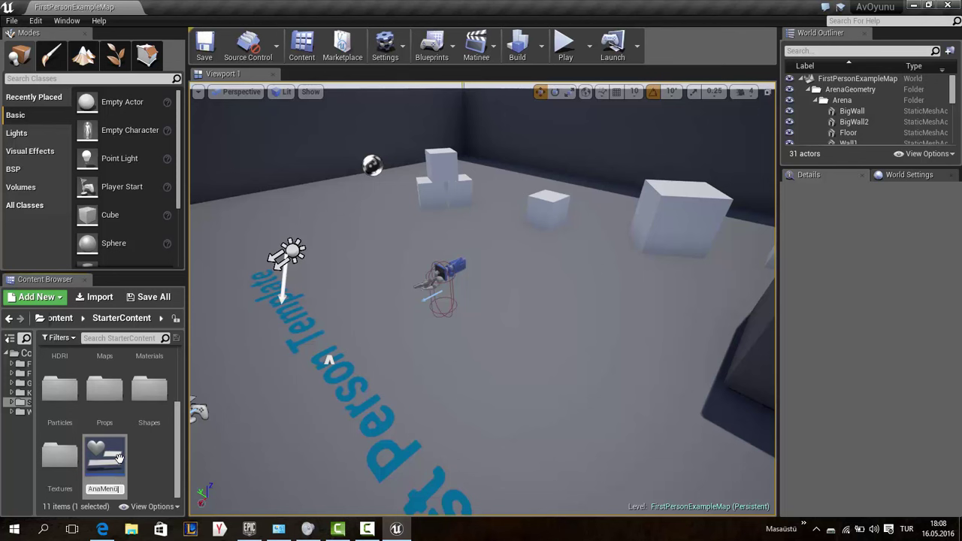
key(Return)
double_click(113, 454)
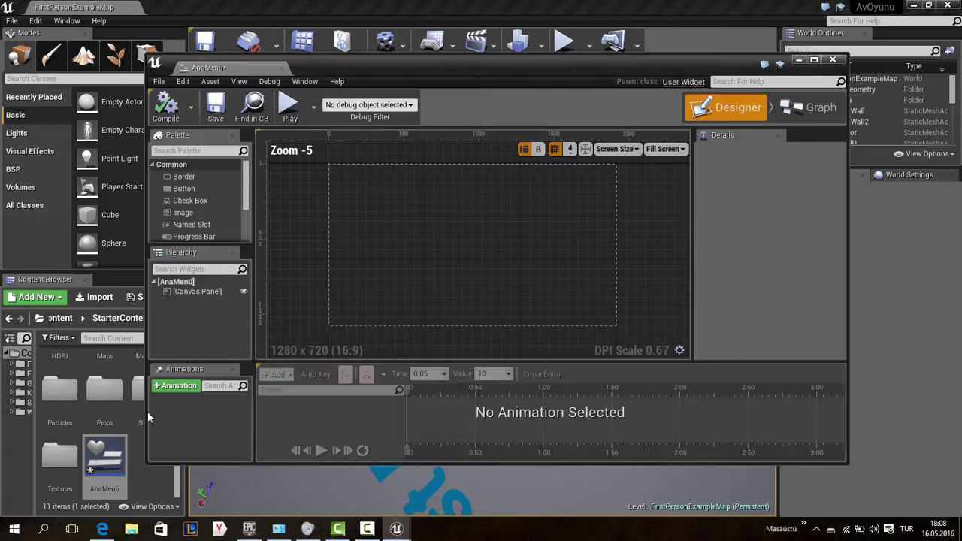
Maximize the AnaMenü editor, frame the 1280 x 720 canvas, and drop a Text widget onto it
click(815, 59)
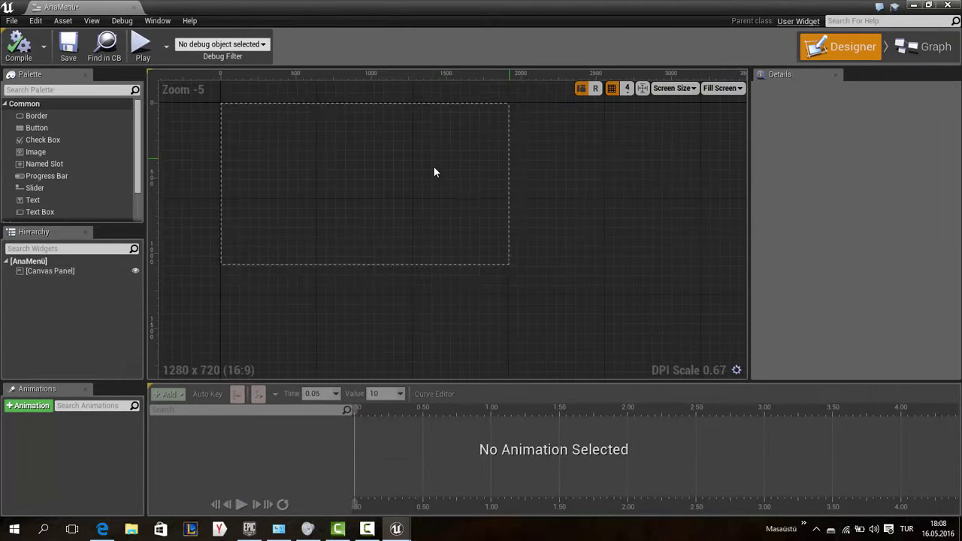
scroll(532, 229, up, 1)
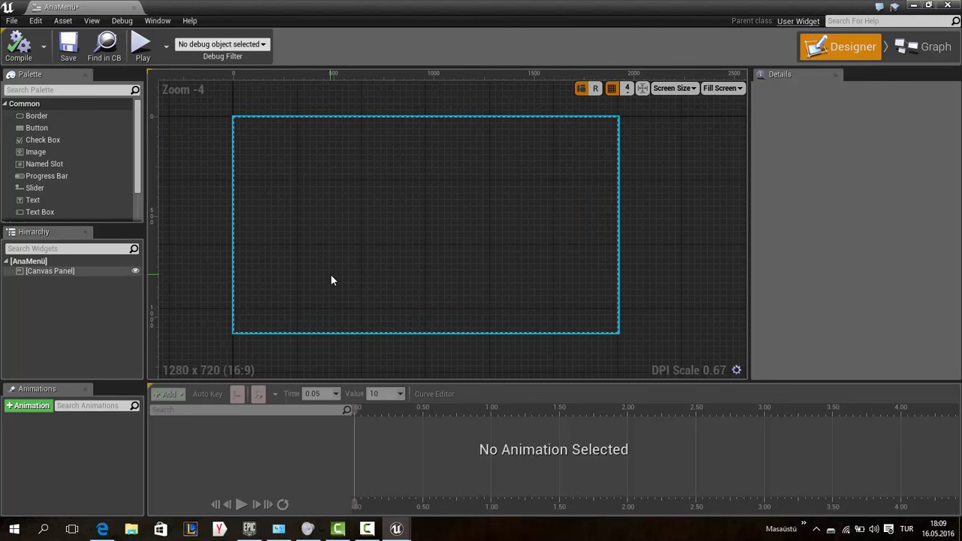
right_drag(343, 264, 349, 268)
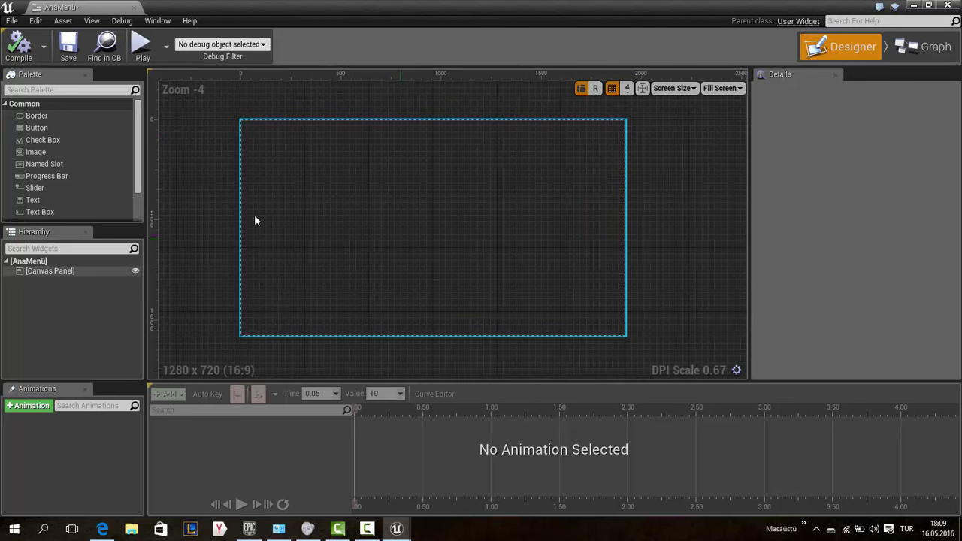
scroll(309, 223, up, 2)
scroll(312, 248, up, 2)
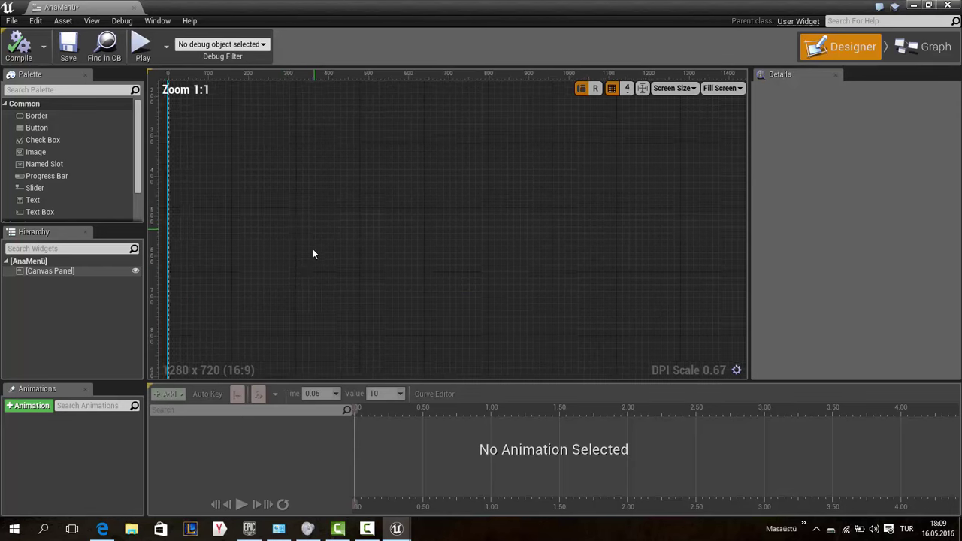
scroll(299, 262, down, 3)
scroll(276, 263, down, 1)
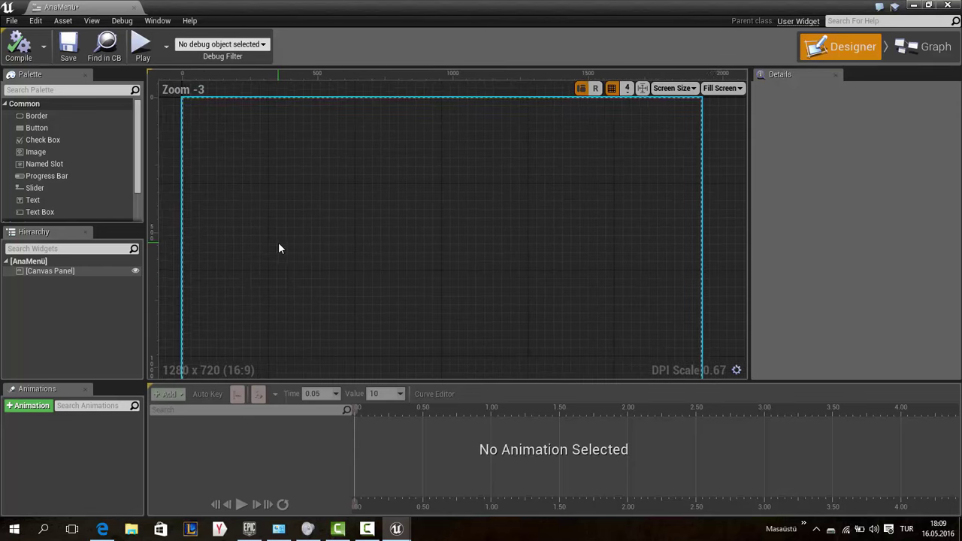
scroll(280, 232, down, 1)
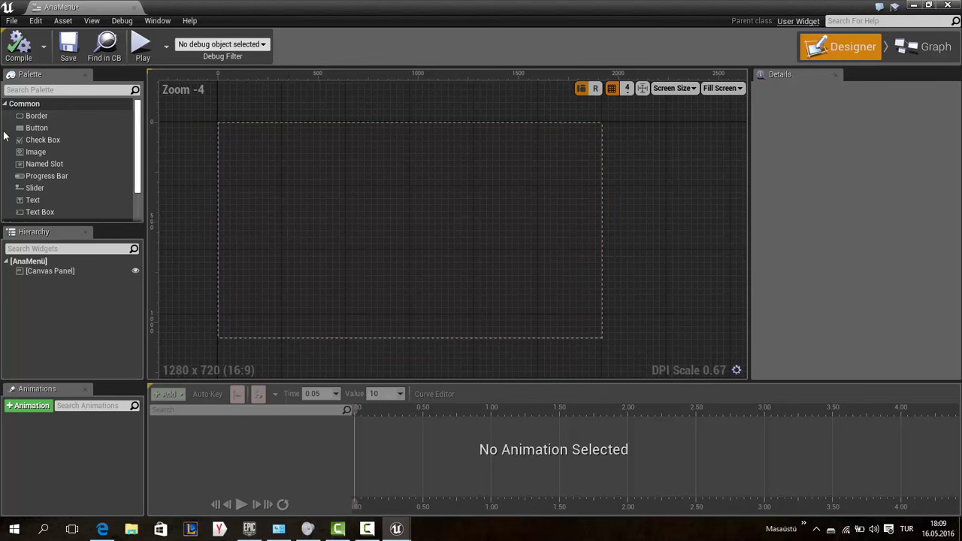
mouse_move(37, 197)
mouse_down()
mouse_move(267, 150)
mouse_move(408, 179)
mouse_up()
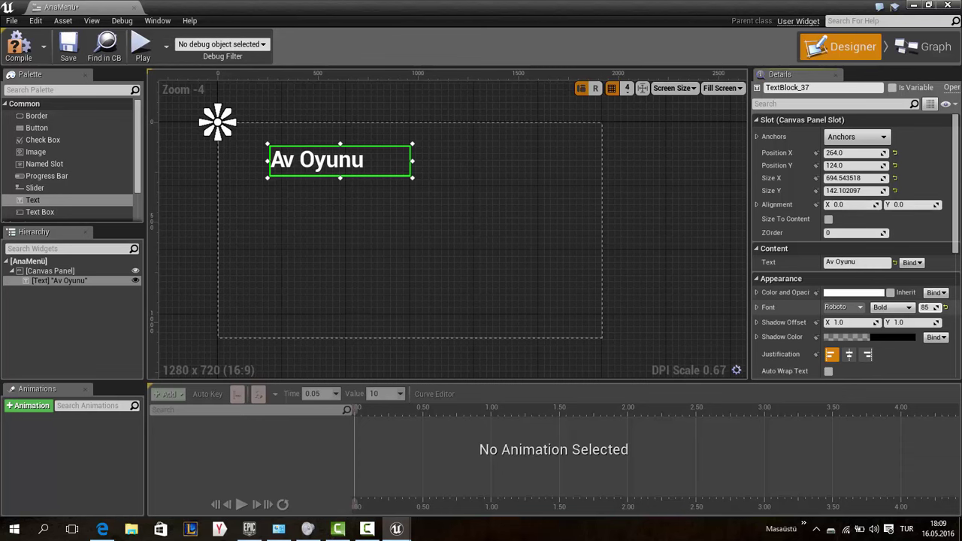
Move the Av Oyunu title up and left to Position X 172, Y 136
click(855, 308)
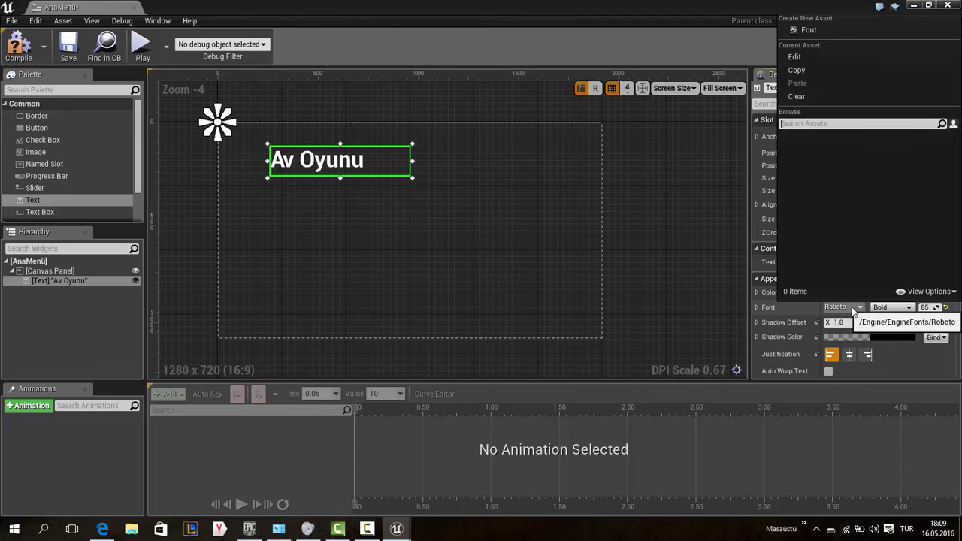
click(854, 312)
right_drag(510, 198, 540, 199)
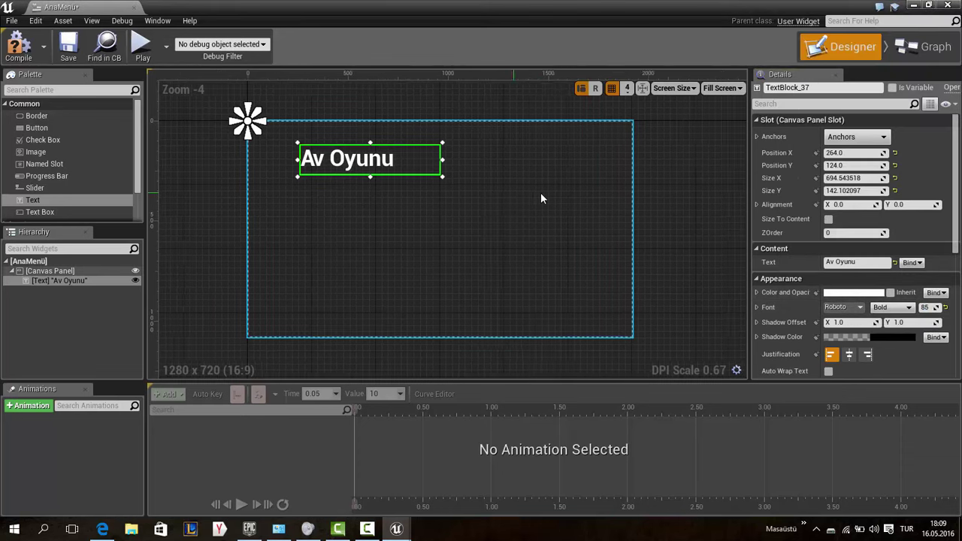
scroll(385, 194, up, 4)
right_drag(384, 194, 426, 226)
scroll(426, 227, down, 1)
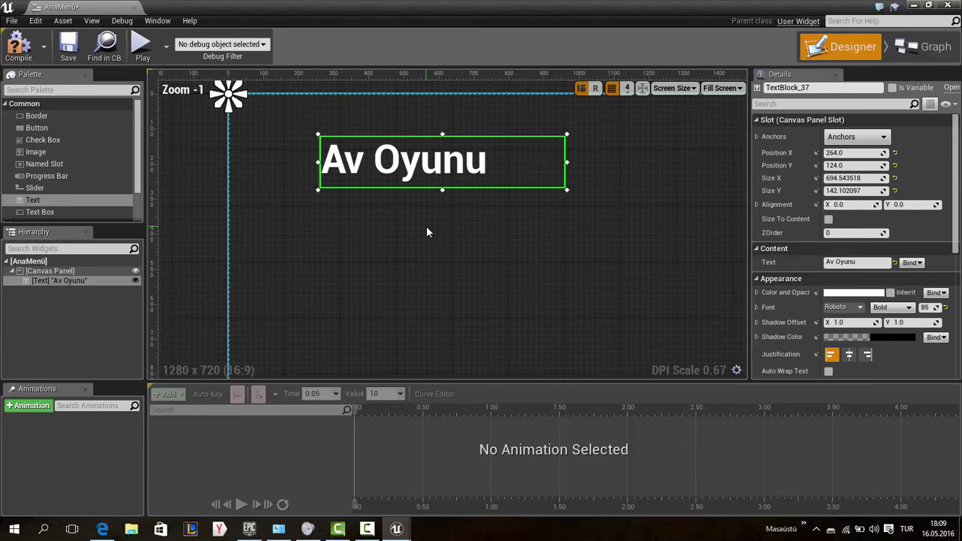
scroll(426, 226, down, 3)
mouse_move(399, 199)
mouse_down()
mouse_move(388, 180)
mouse_move(378, 197)
mouse_up()
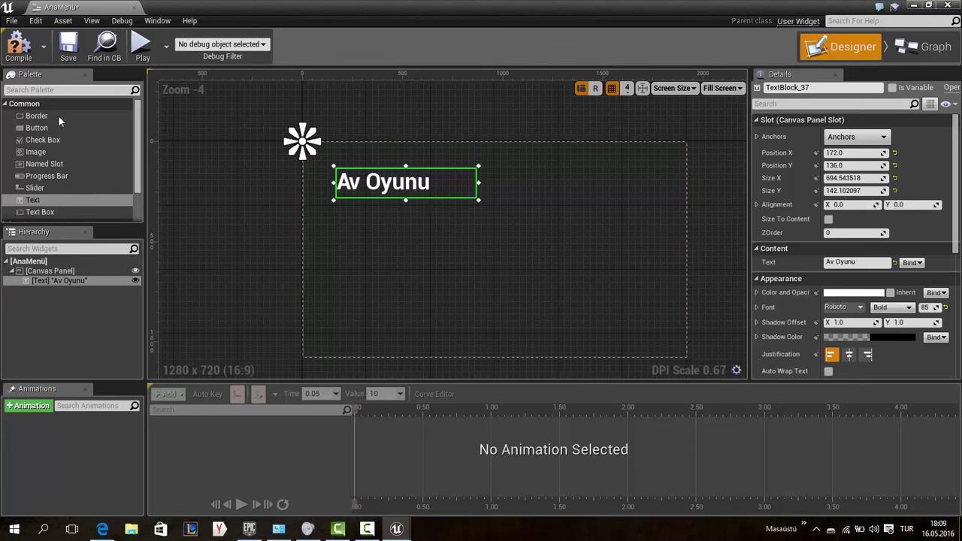
Add a Vertical Box from the Panel category below the title, at Position 196, 364
scroll(26, 166, down, 2)
click(5, 203)
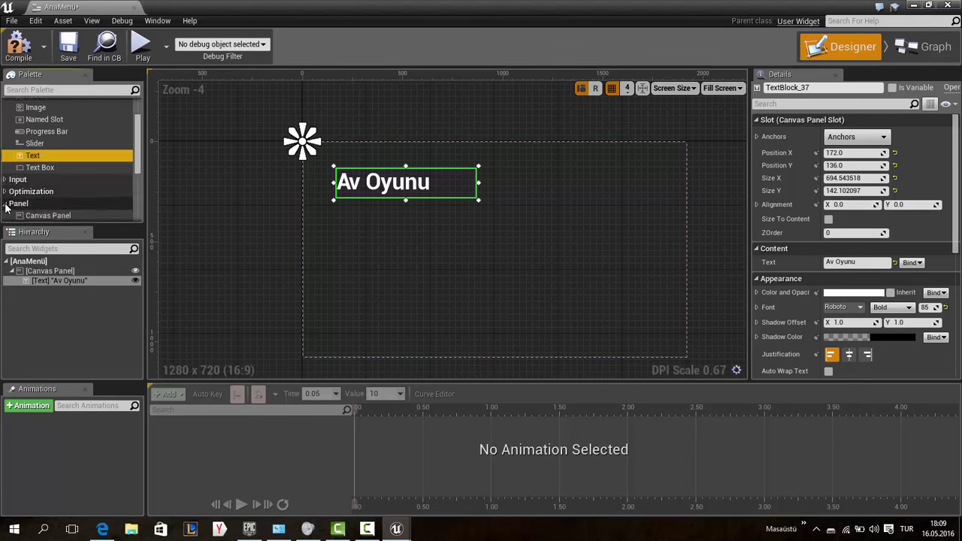
scroll(15, 208, down, 2)
scroll(18, 207, down, 2)
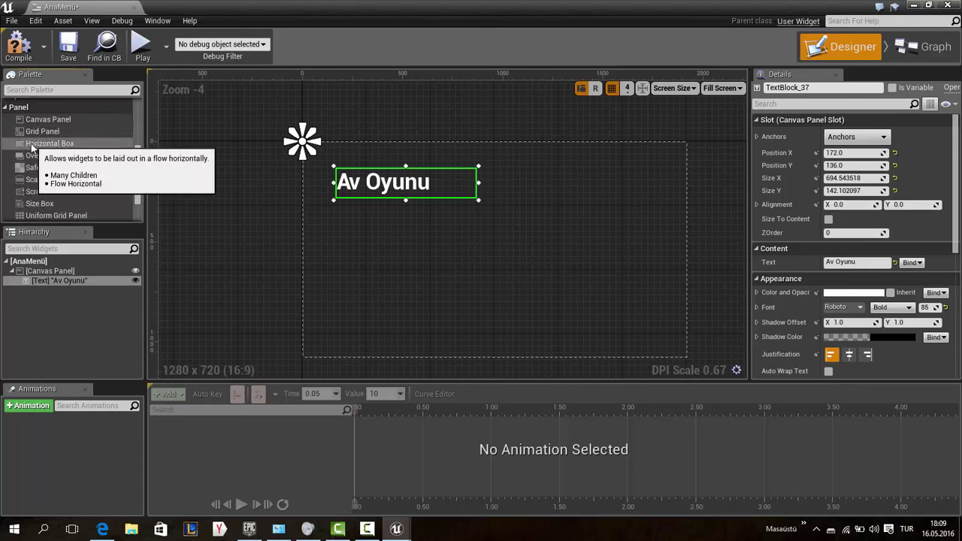
scroll(32, 147, down, 1)
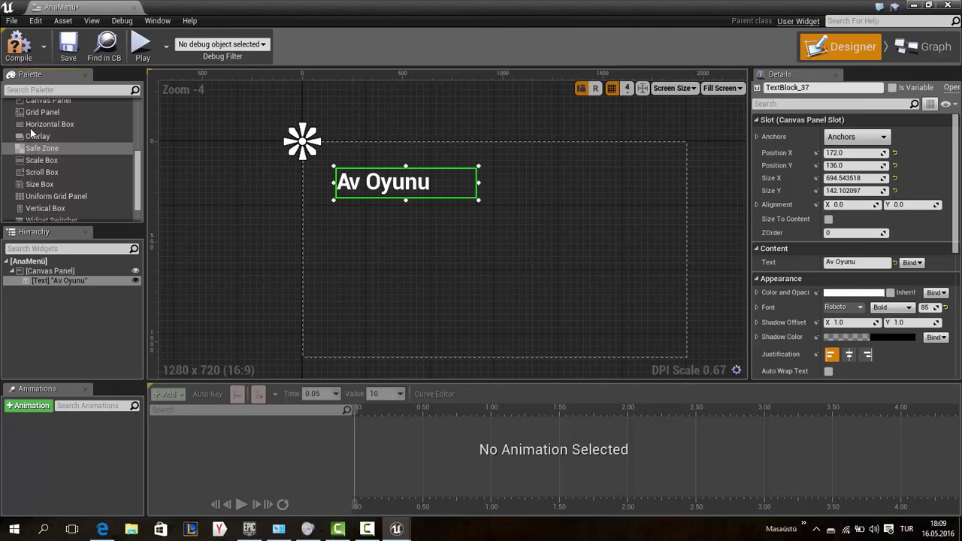
mouse_move(65, 162)
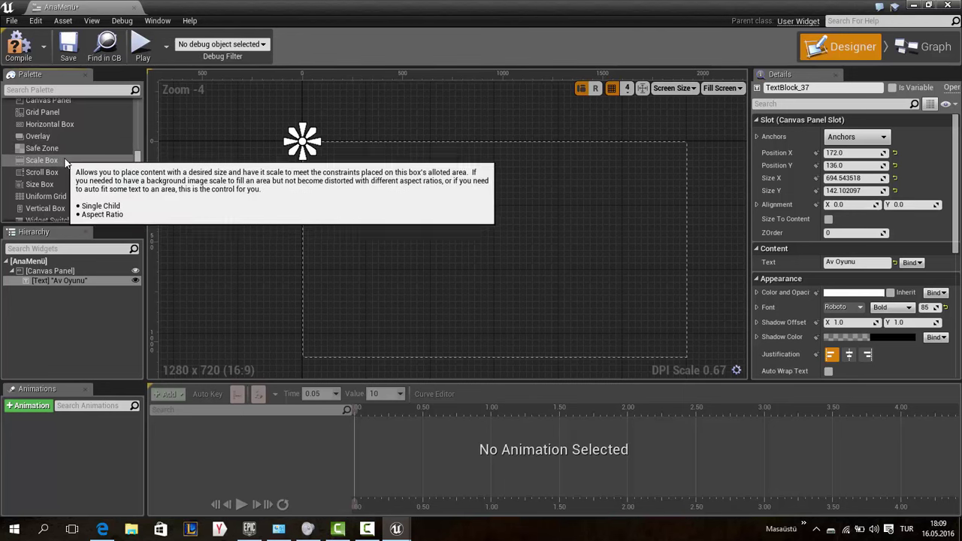
scroll(66, 175, down, 2)
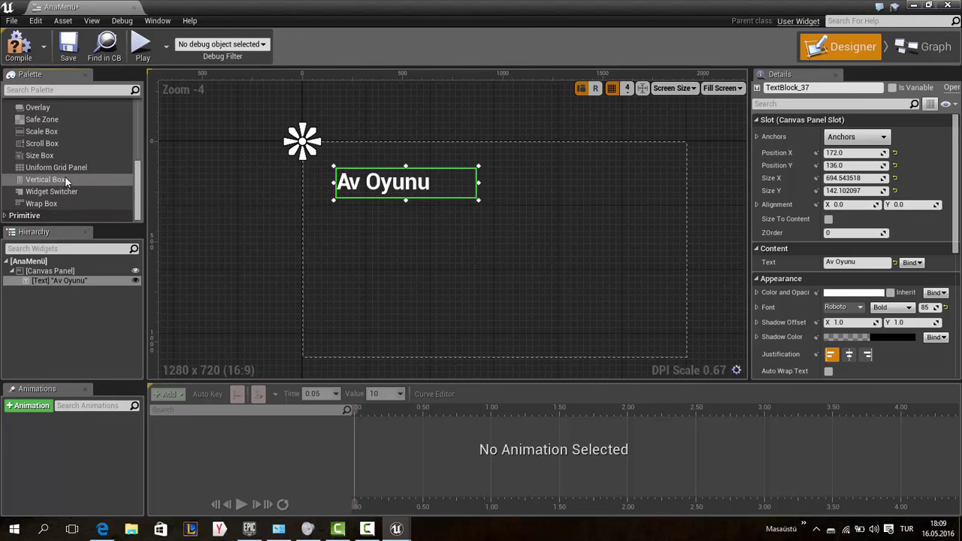
drag(65, 178, 342, 215)
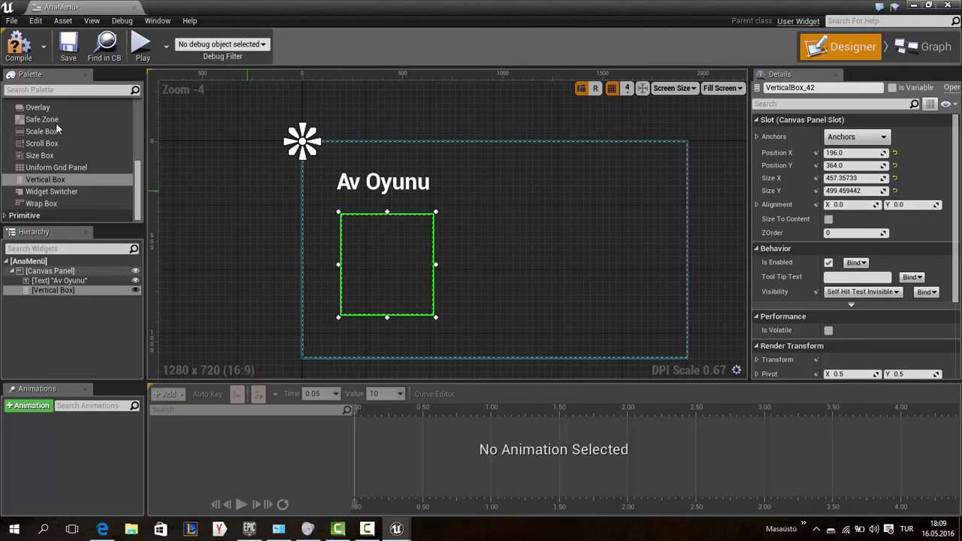
scroll(52, 135, up, 3)
click(50, 147)
scroll(49, 153, up, 2)
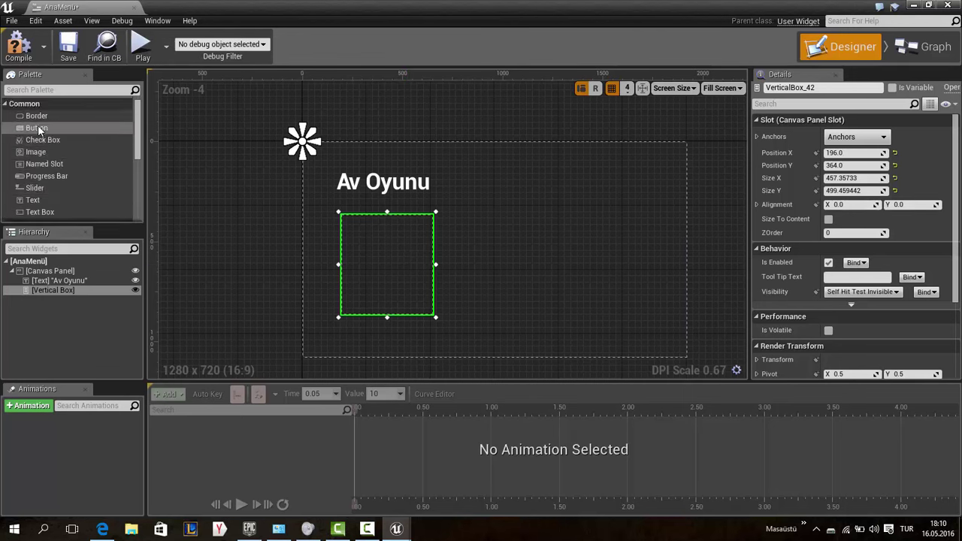
Add three Text widgets inside the Vertical Box
drag(45, 203, 394, 233)
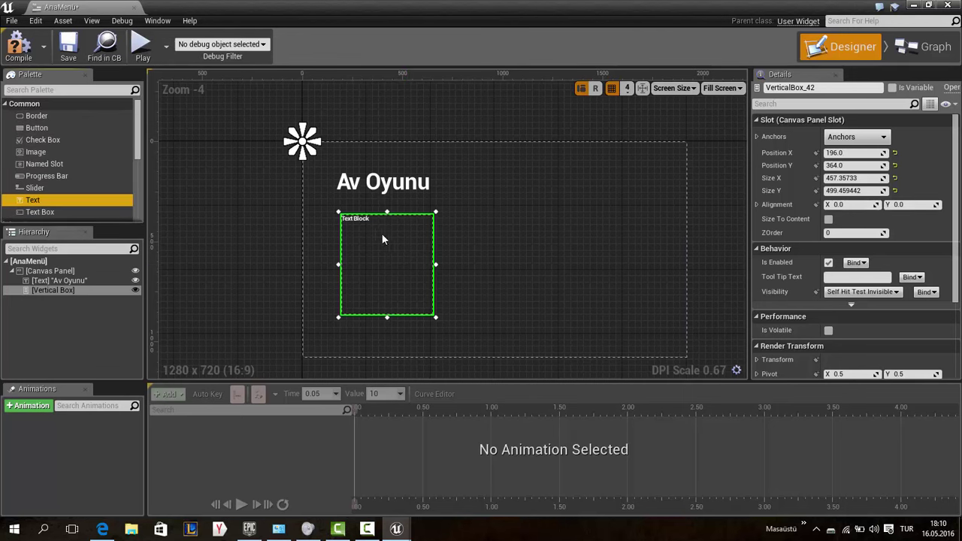
scroll(58, 169, down, 2)
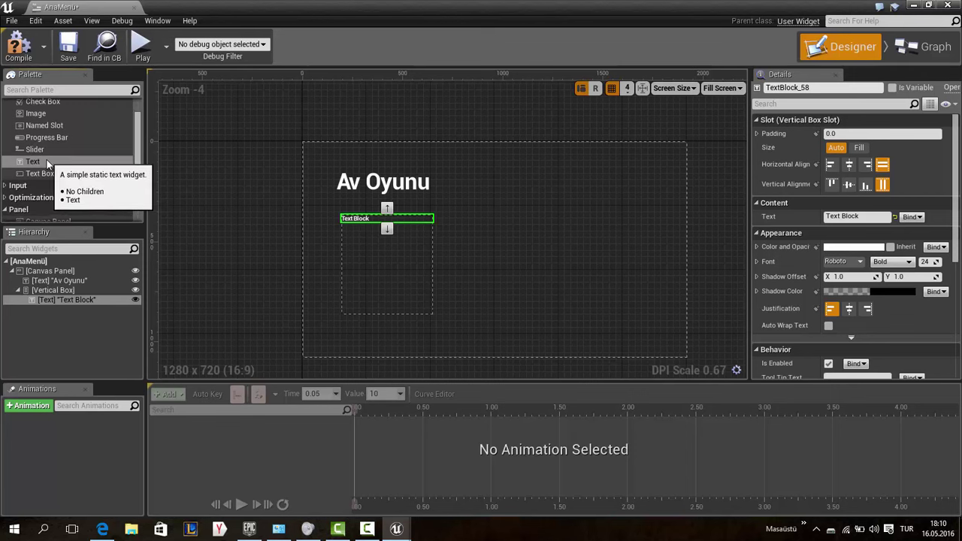
drag(48, 166, 378, 268)
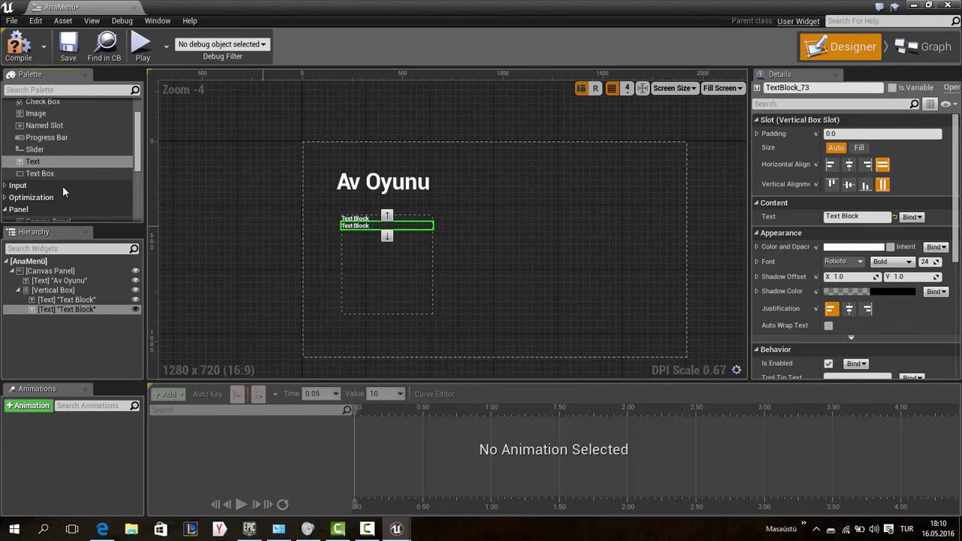
drag(43, 160, 375, 255)
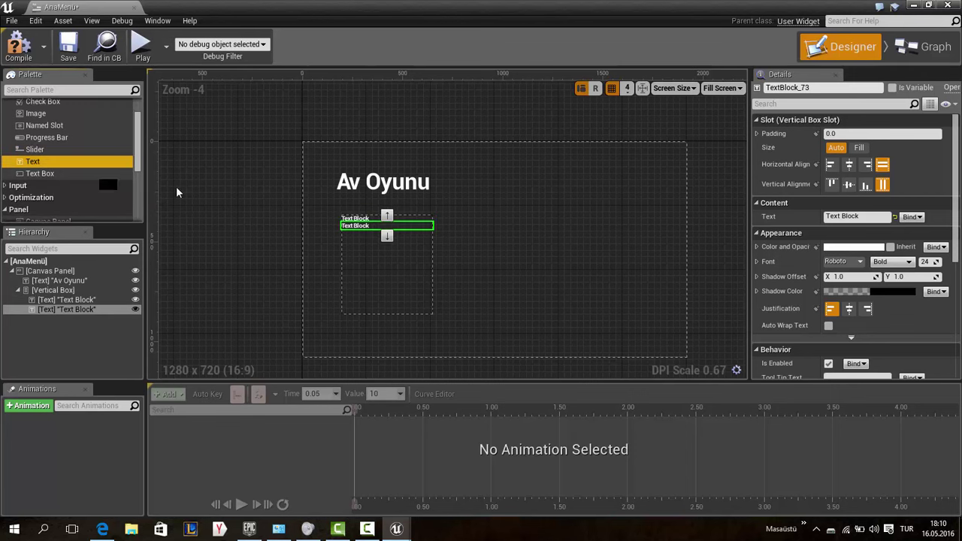
Label the first two texts OYNA and Ayarlar with enlarged font sizes
click(368, 219)
text(OYNA)
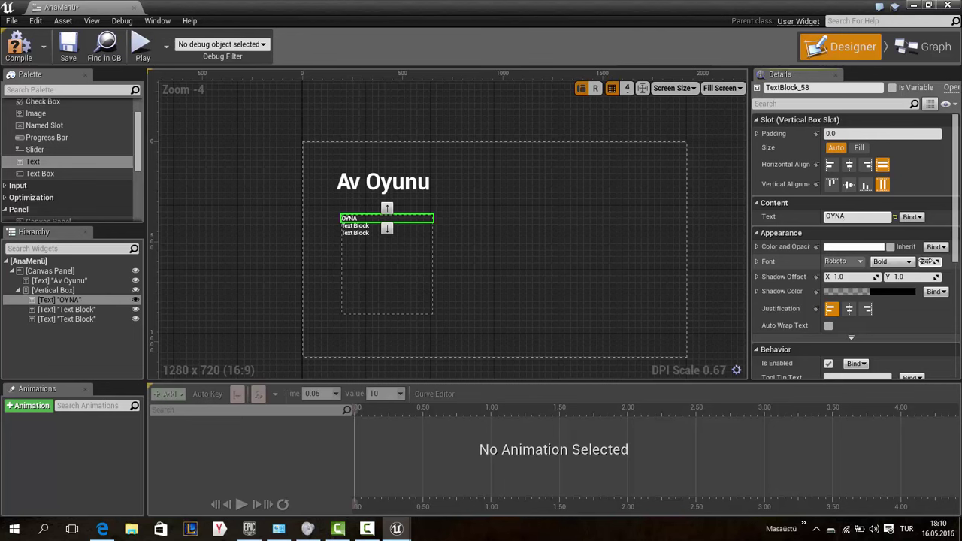
drag(930, 261, 940, 261)
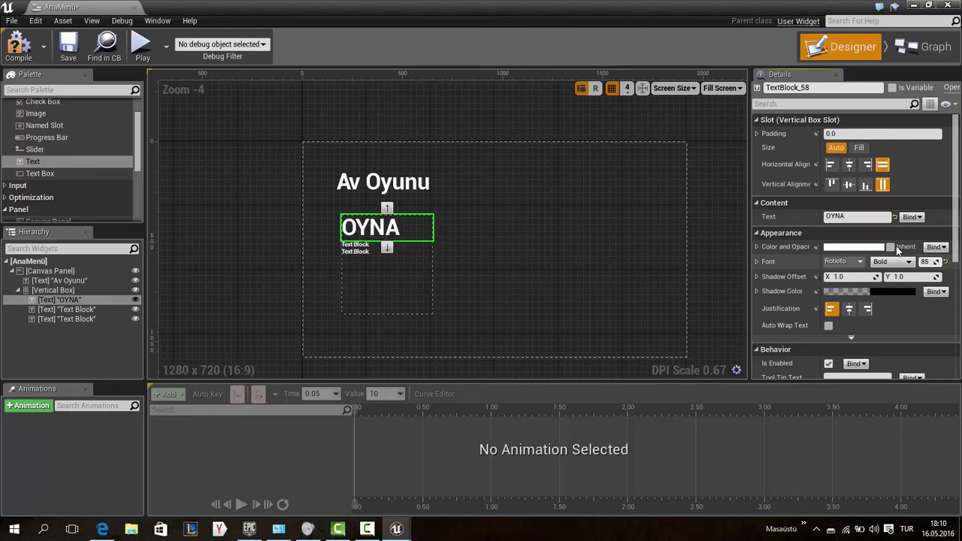
click(362, 246)
text(AYARLAR)
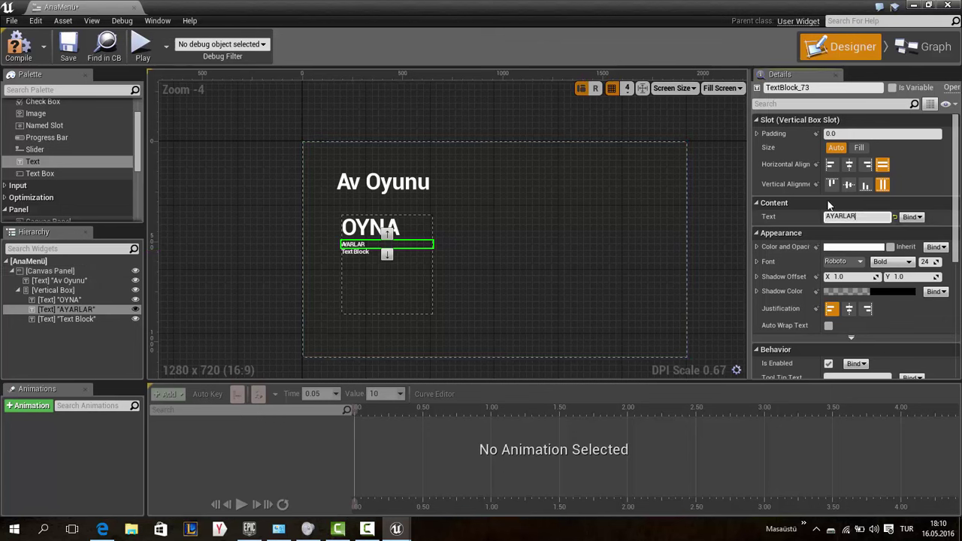
mouse_move(929, 261)
mouse_down()
mouse_move(940, 261)
mouse_move(919, 261)
mouse_up()
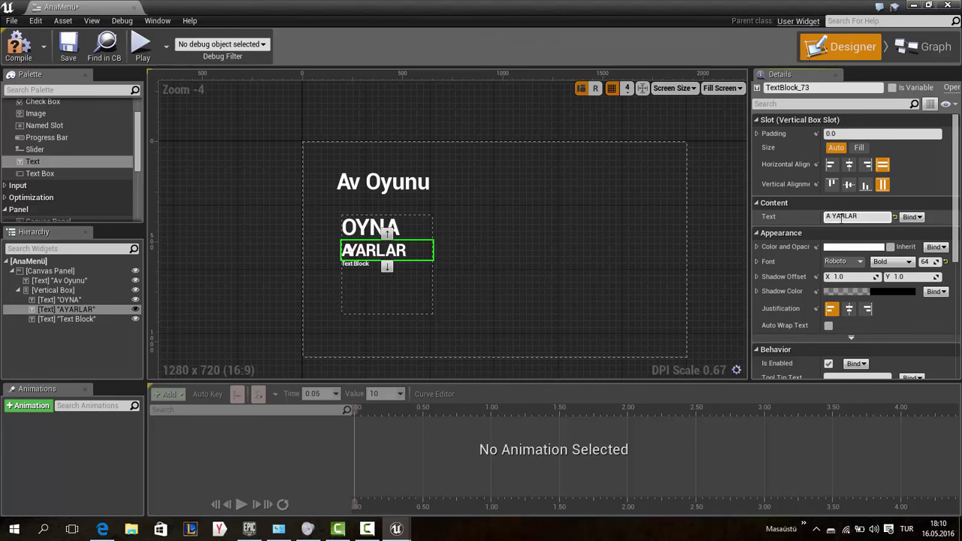
key(Return)
text(Ayarlar)
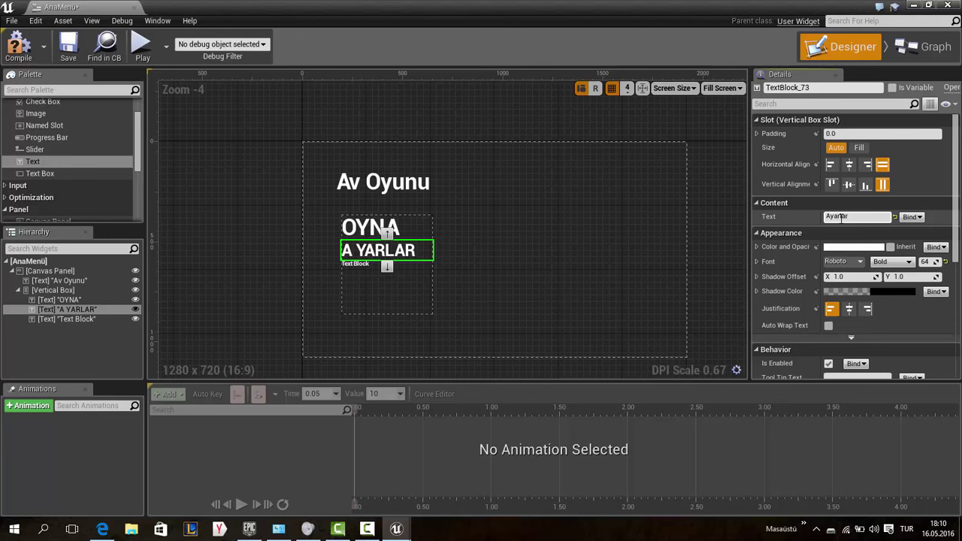
key(Return)
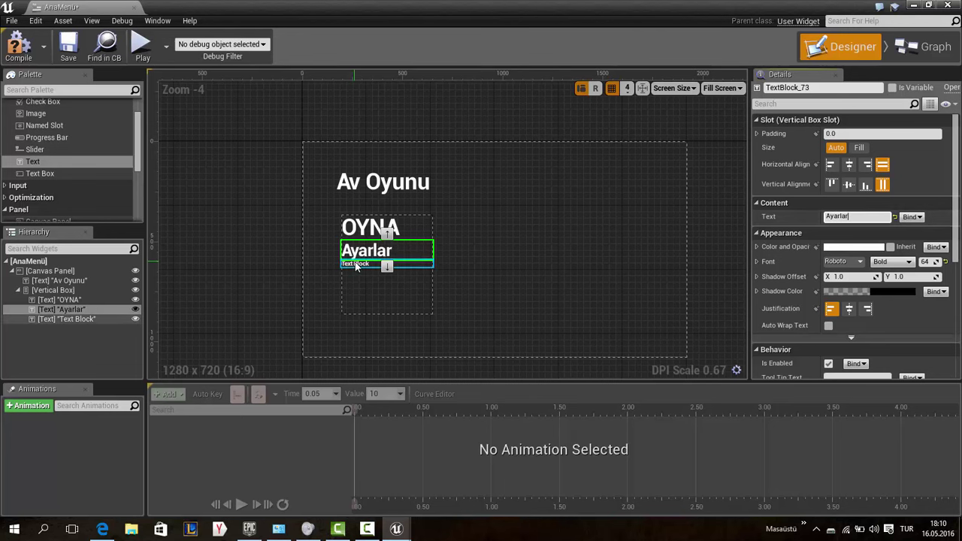
Label the third text Çıkış with font size 58
click(369, 264)
click(869, 216)
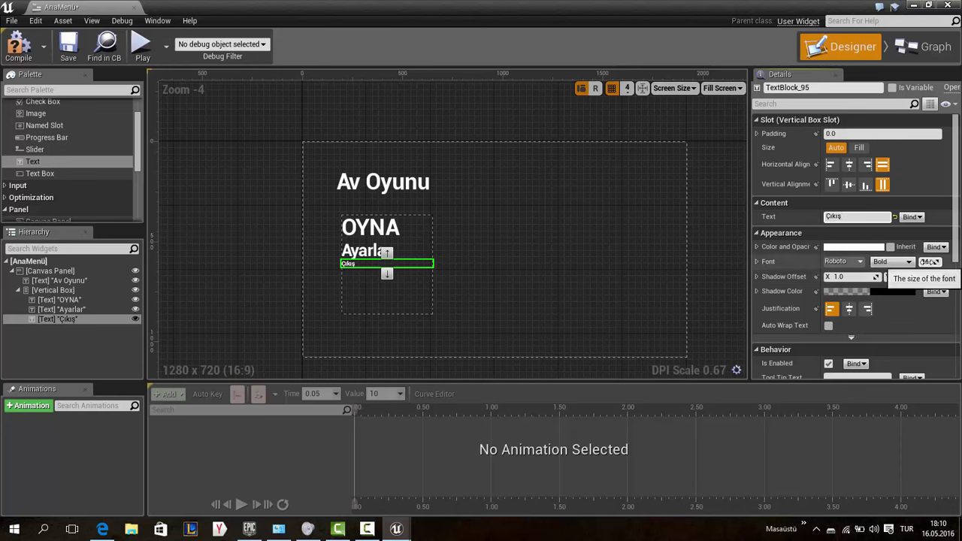
drag(925, 261, 953, 262)
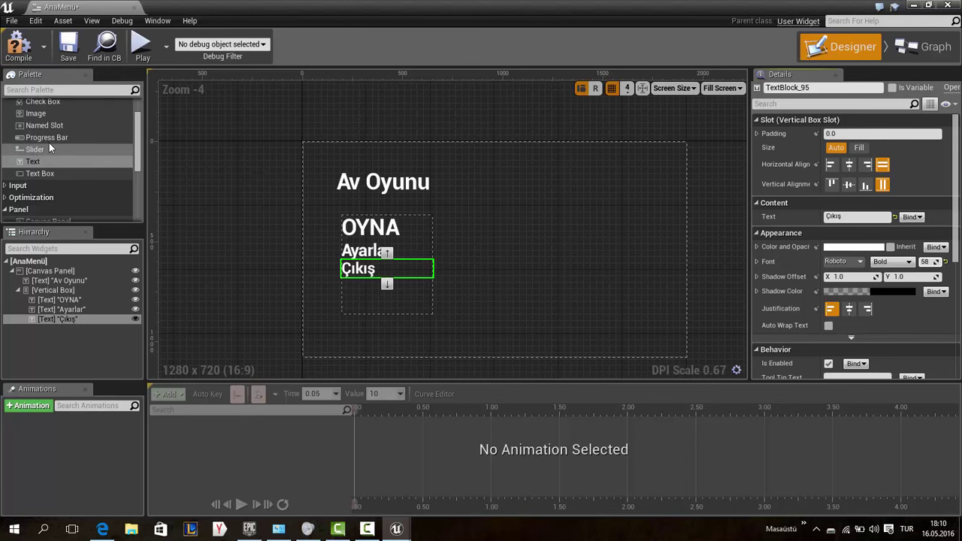
scroll(44, 162, down, 3)
scroll(42, 176, down, 1)
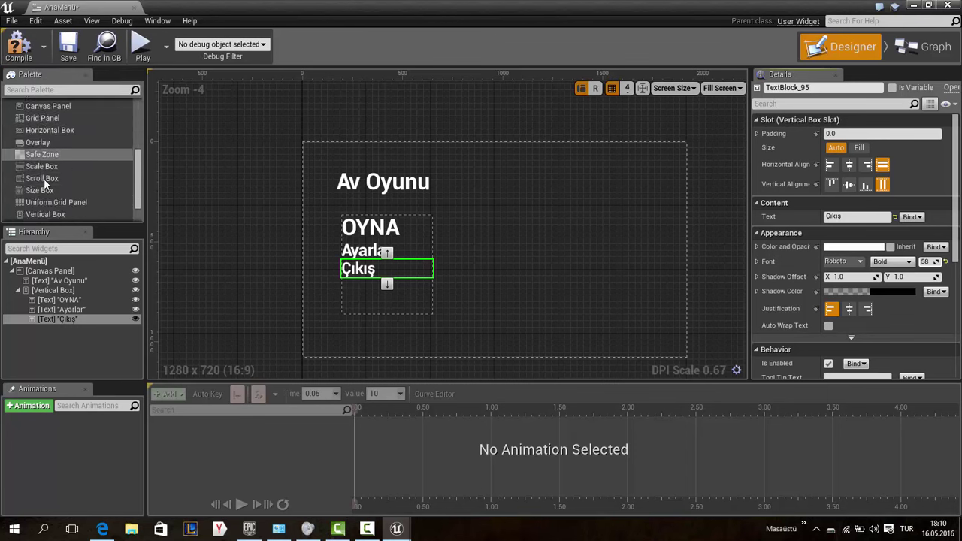
scroll(44, 178, down, 1)
scroll(43, 197, down, 1)
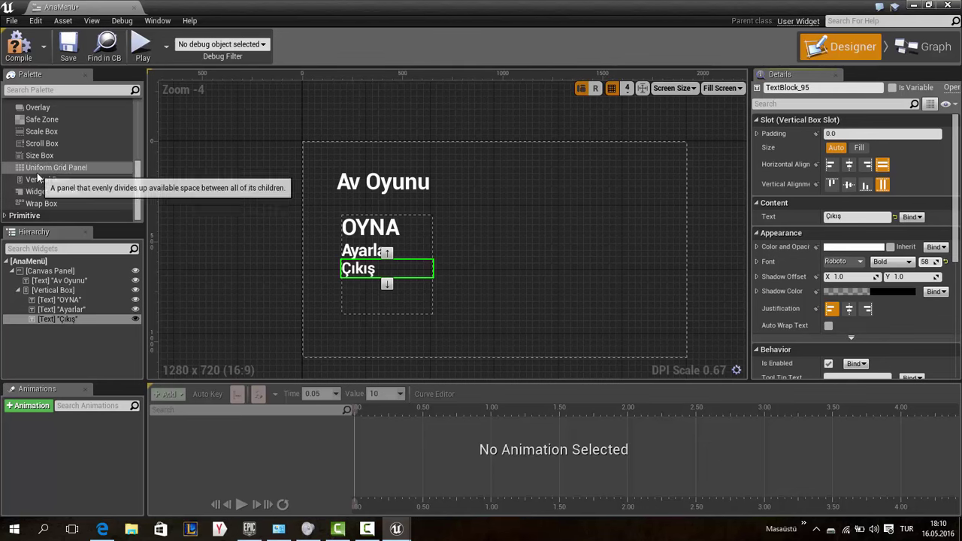
Wrap the Av Oyunu title and the label box in a new outer Vertical Box, title on top
mouse_move(38, 179)
mouse_down()
mouse_move(316, 190)
mouse_move(345, 167)
mouse_move(503, 327)
mouse_up()
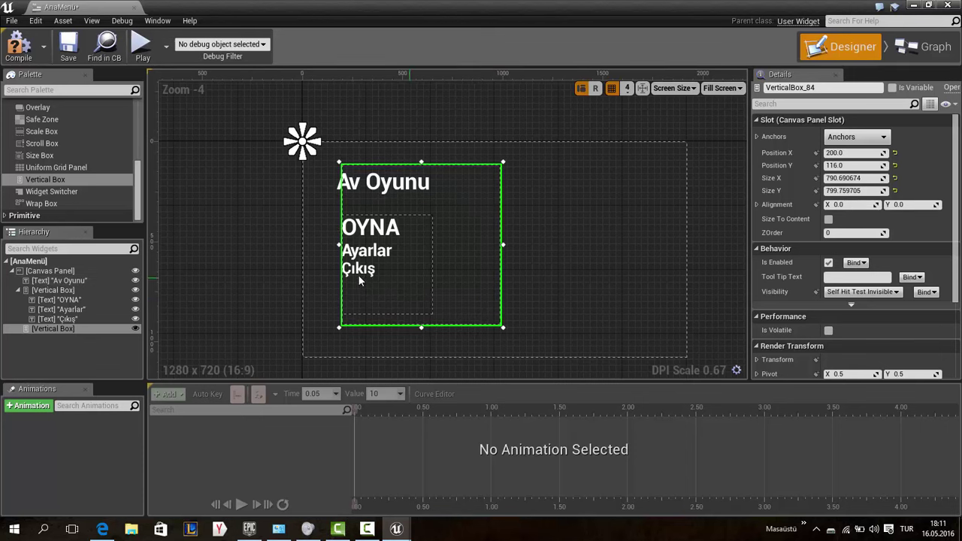
drag(462, 227, 469, 221)
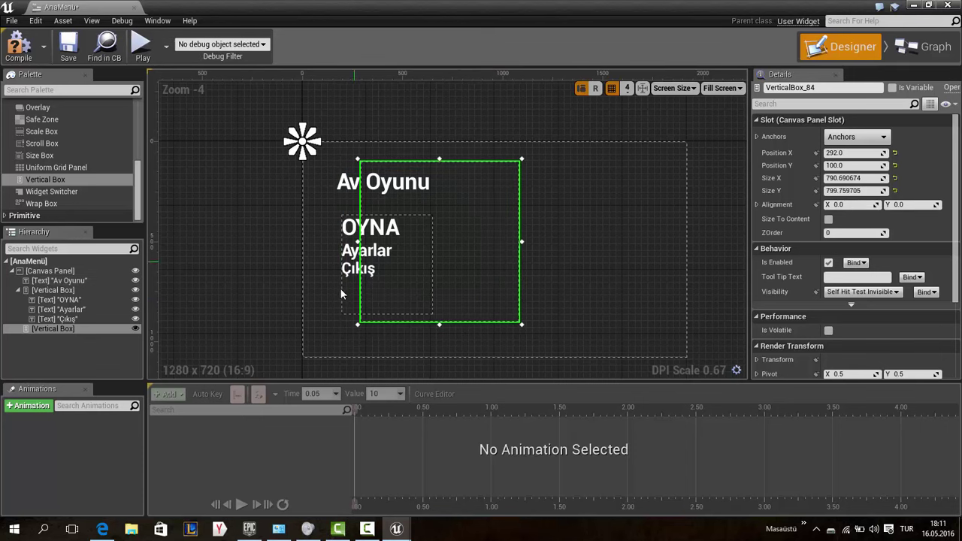
drag(346, 294, 399, 276)
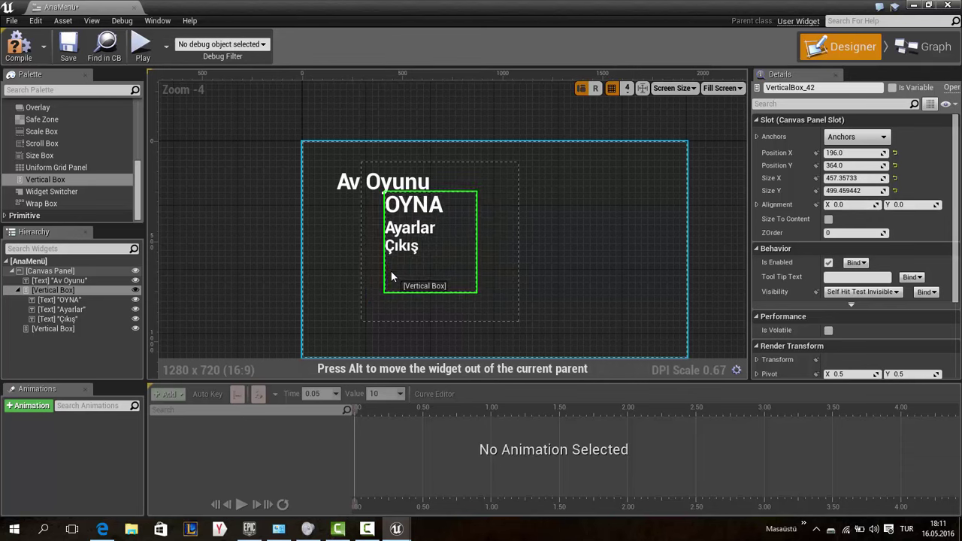
drag(399, 275, 384, 276)
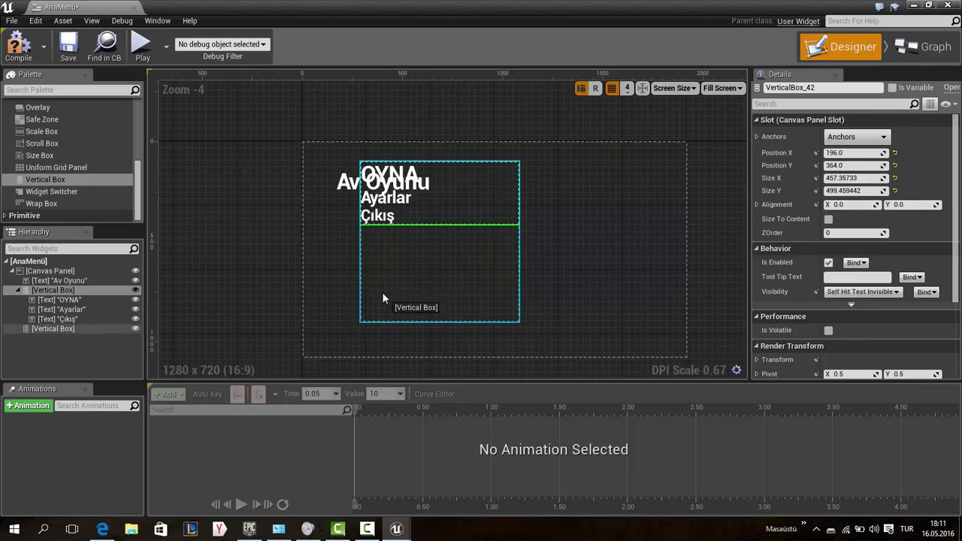
mouse_move(380, 183)
mouse_down()
mouse_move(383, 263)
mouse_move(391, 258)
mouse_up()
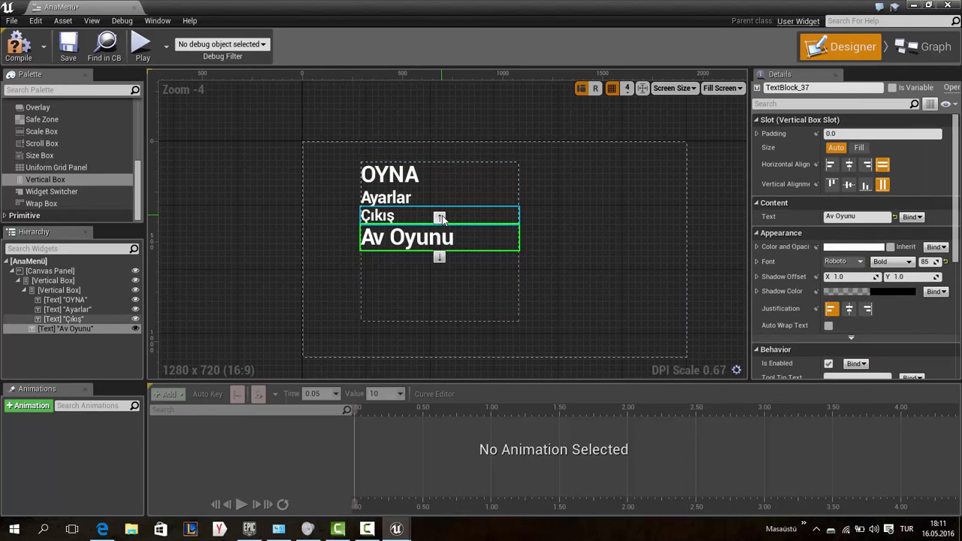
click(440, 218)
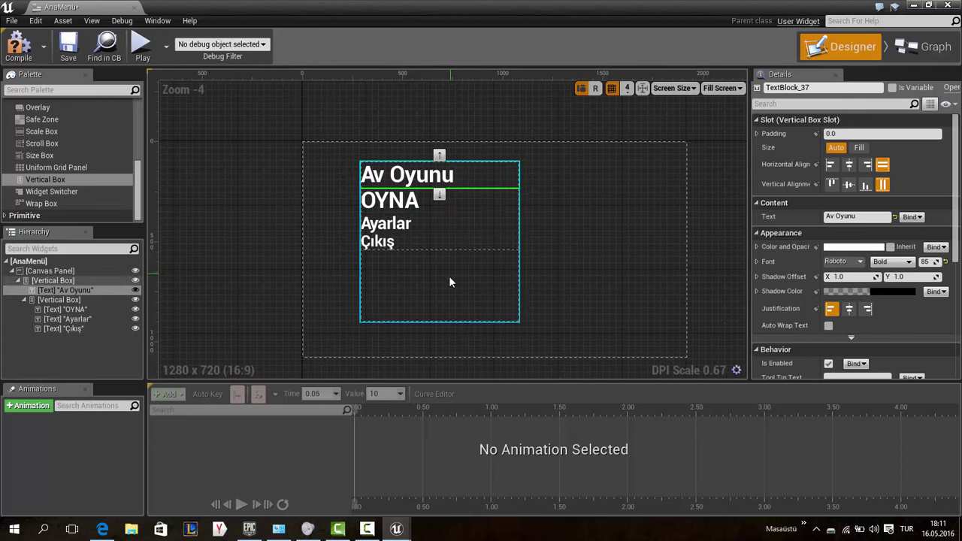
mouse_move(449, 276)
mouse_down()
mouse_move(404, 297)
mouse_move(414, 280)
mouse_up()
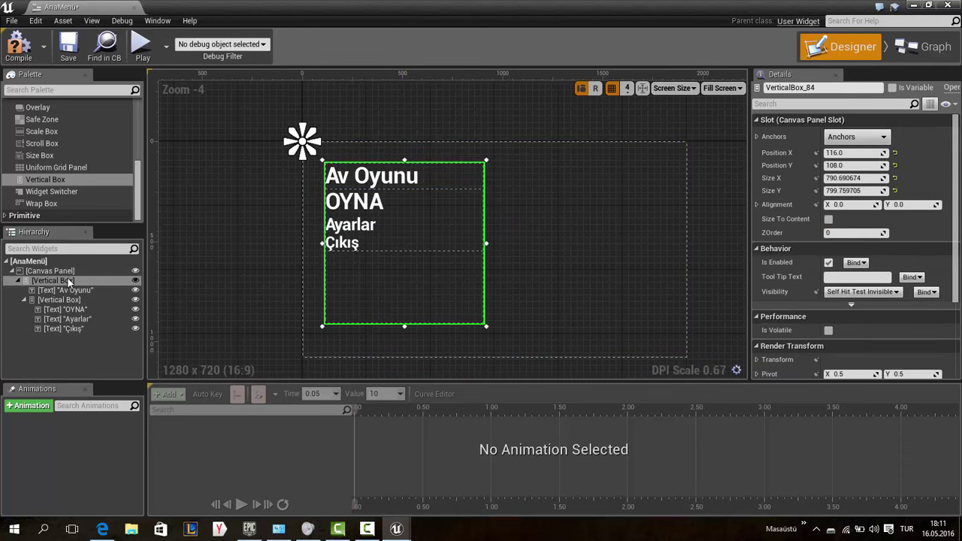
Insert a Spacer between Av Oyunu and the label box, with Size Y about 115
scroll(38, 167, up, 3)
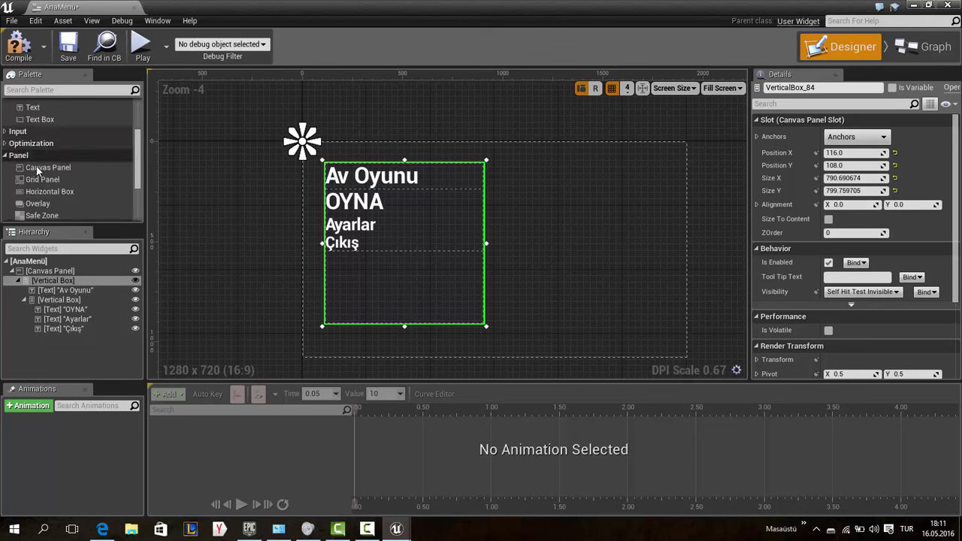
scroll(36, 166, down, 3)
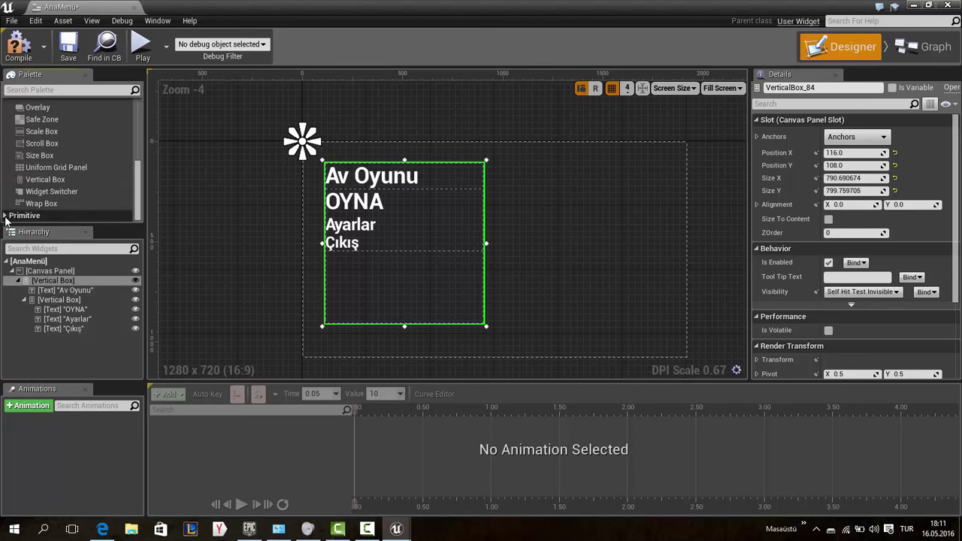
click(6, 216)
scroll(32, 214, down, 3)
mouse_move(34, 203)
mouse_down()
mouse_move(49, 223)
mouse_move(63, 298)
mouse_up()
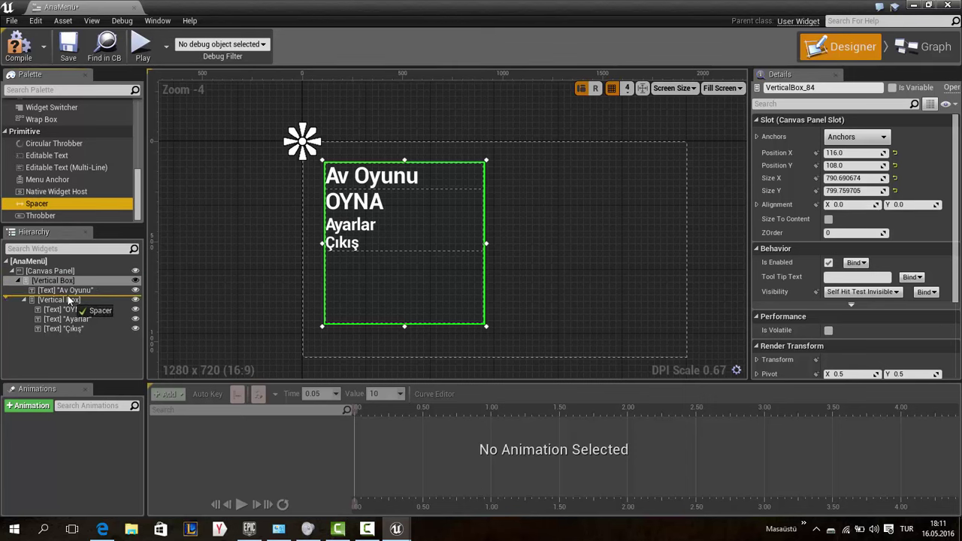
drag(62, 298, 62, 295)
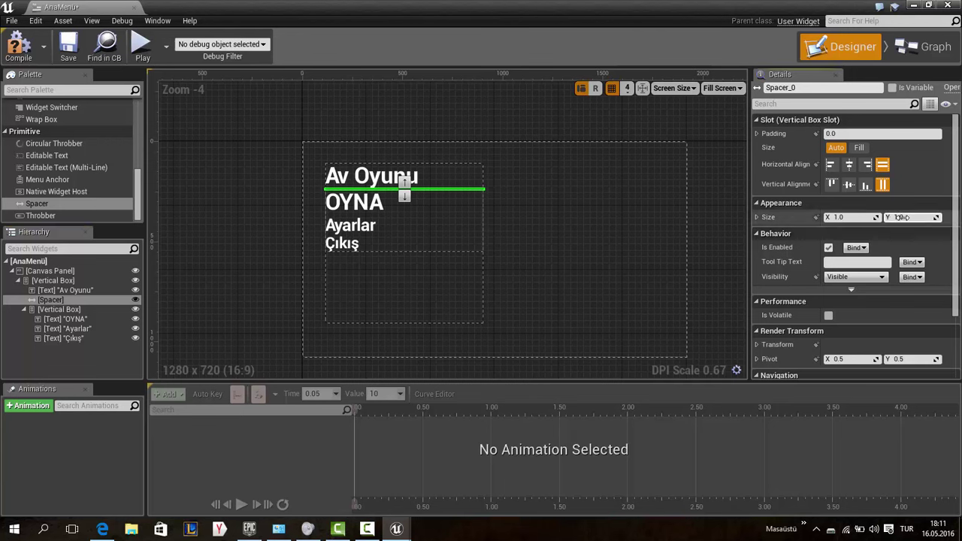
drag(911, 217, 918, 217)
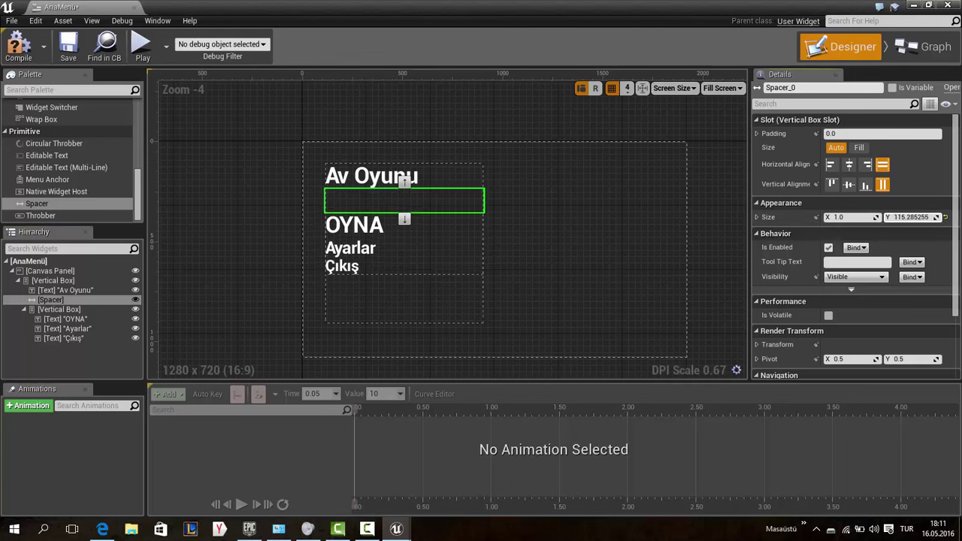
click(376, 176)
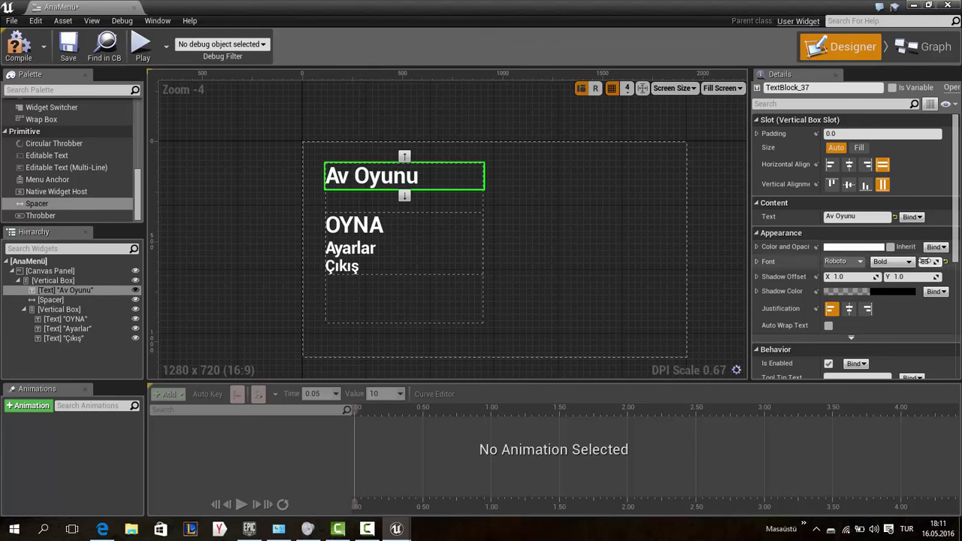
Enlarge the Av Oyunu title's font and check the OYNA, Ayarlar and Çıkış labels
drag(926, 261, 944, 261)
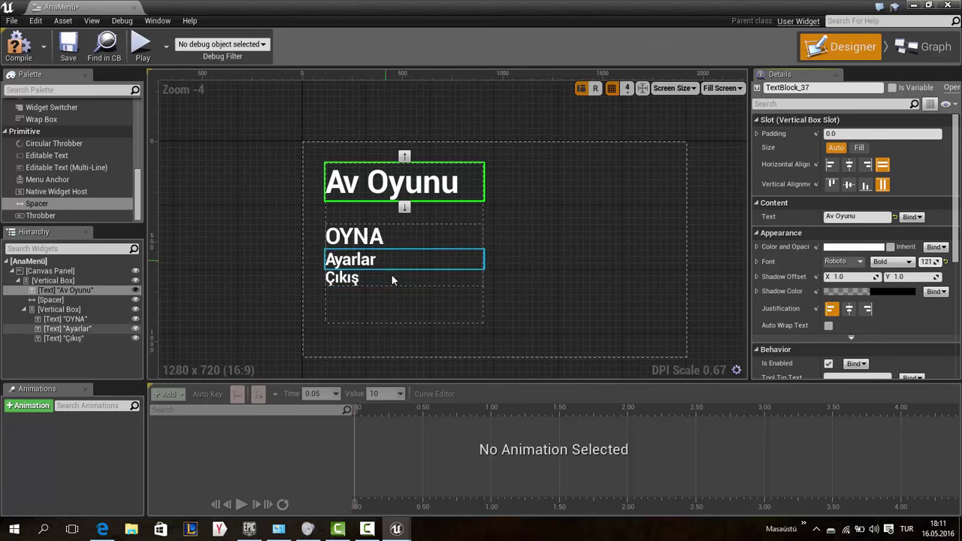
click(369, 248)
text(OYNA)
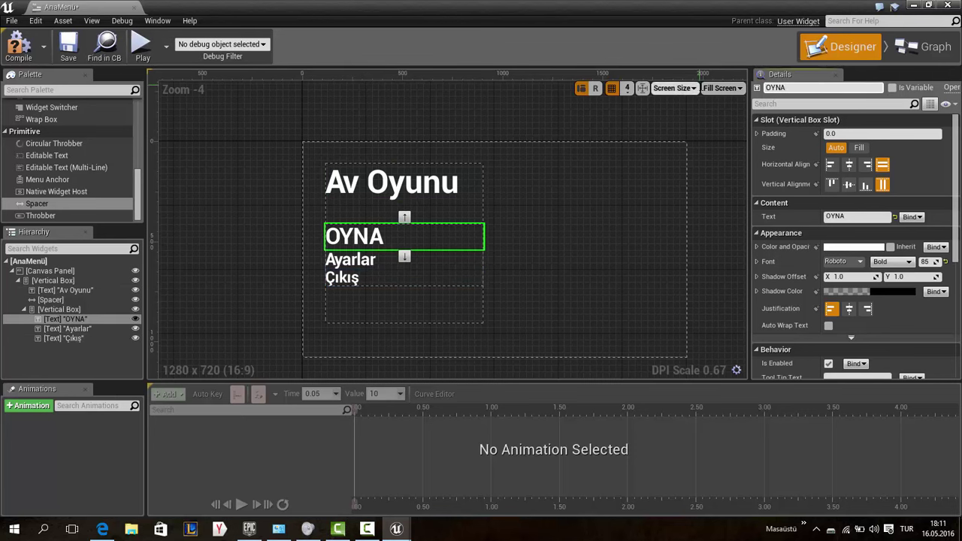
click(378, 264)
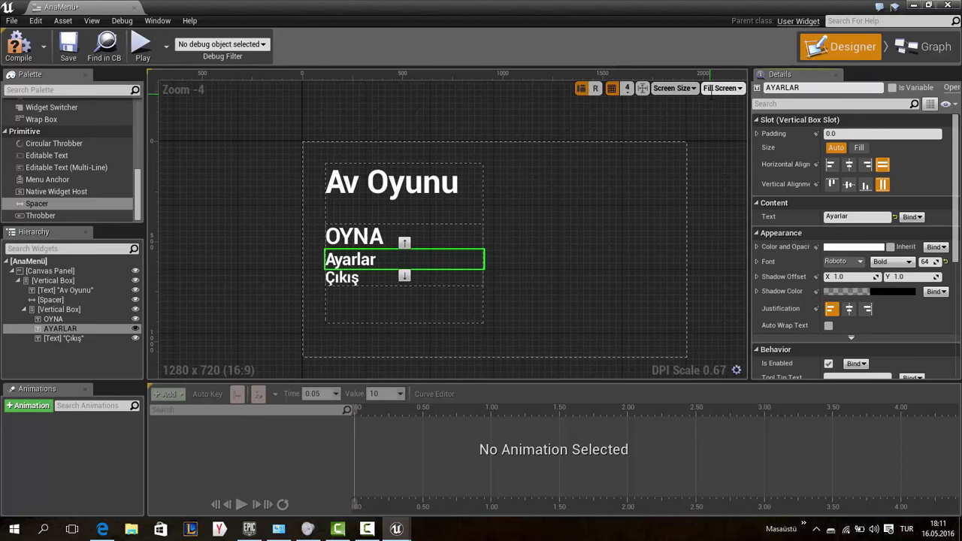
click(352, 279)
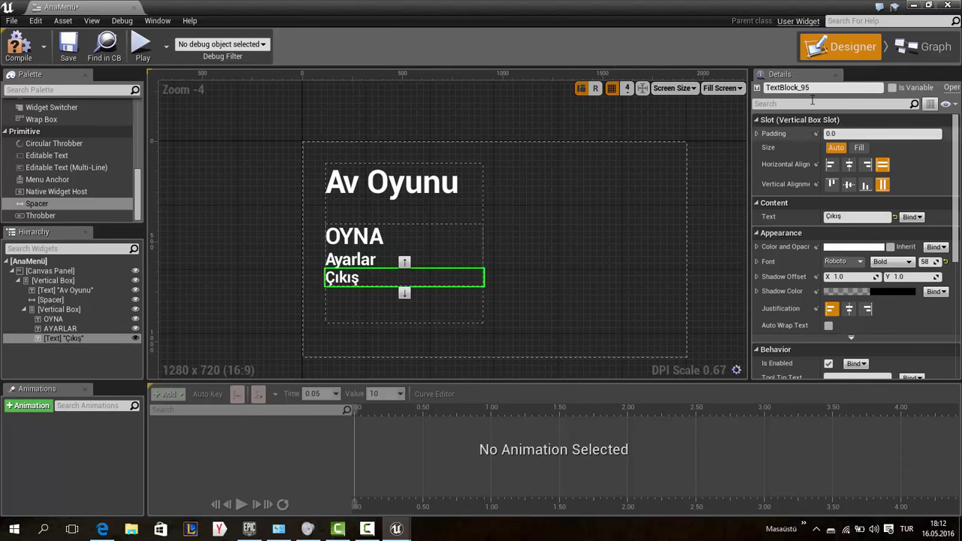
Rename the inner Vertical Box holding the three labels to MENÜ
click(63, 308)
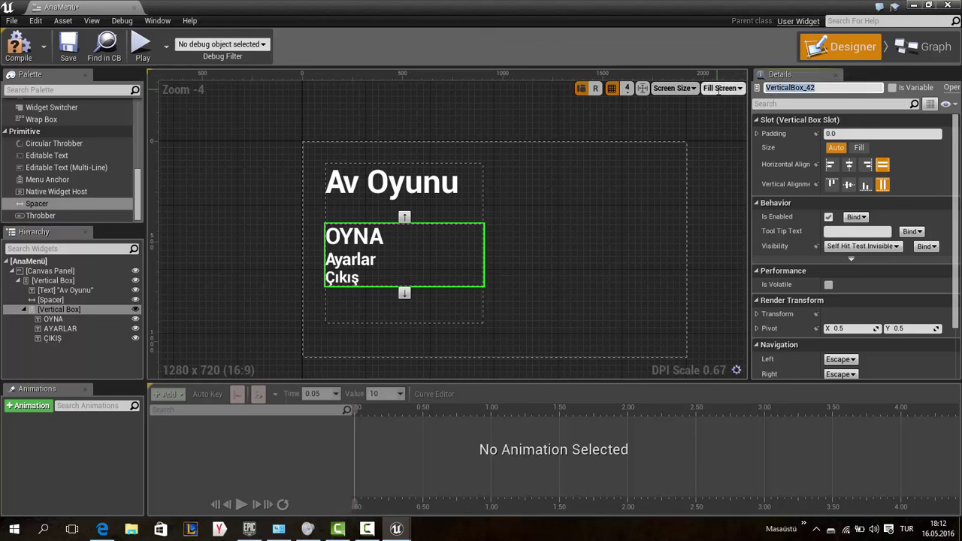
text(MENÜ)
key(Return)
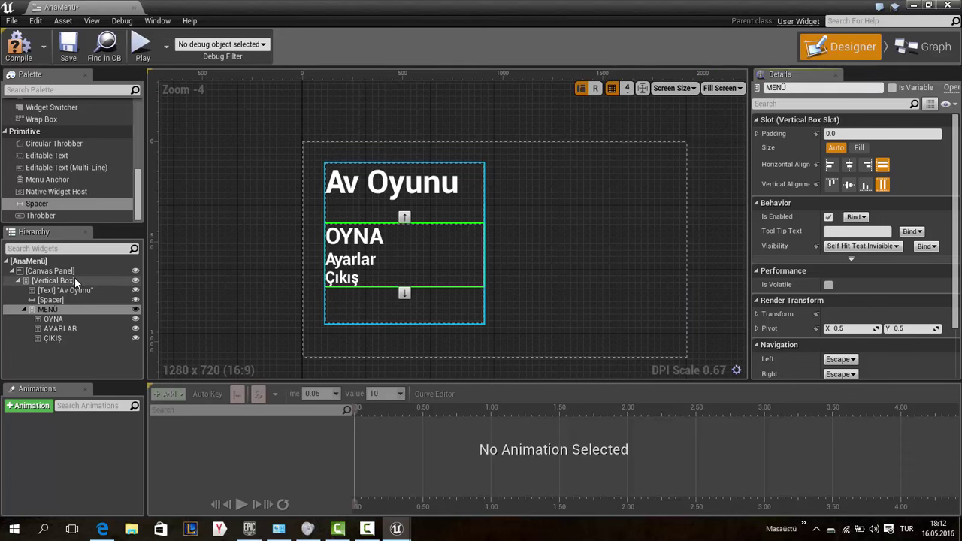
click(380, 241)
Add a first Button from the Common palette below Çıkış in the MENÜ box
scroll(404, 258, up, 2)
scroll(404, 258, up, 2)
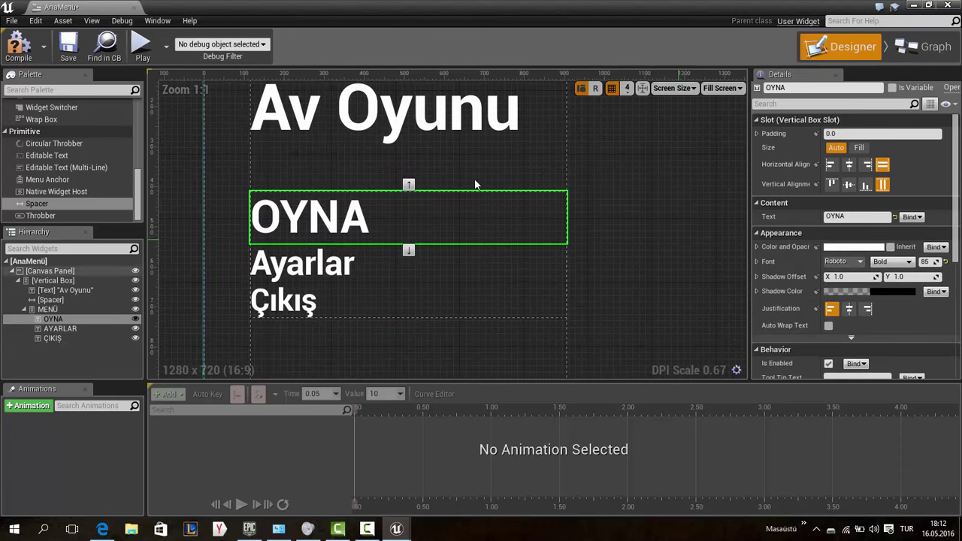
scroll(798, 263, down, 3)
scroll(798, 325, down, 2)
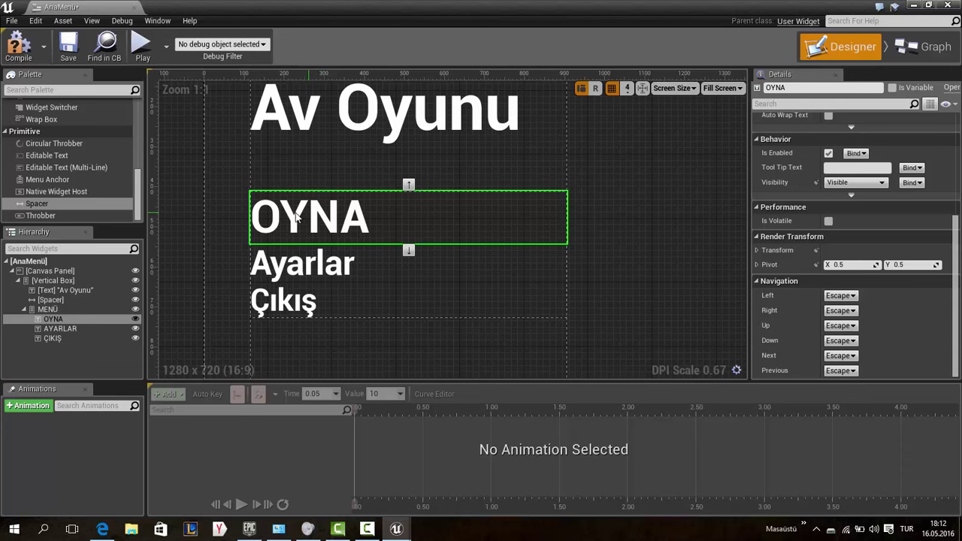
right_click(174, 184)
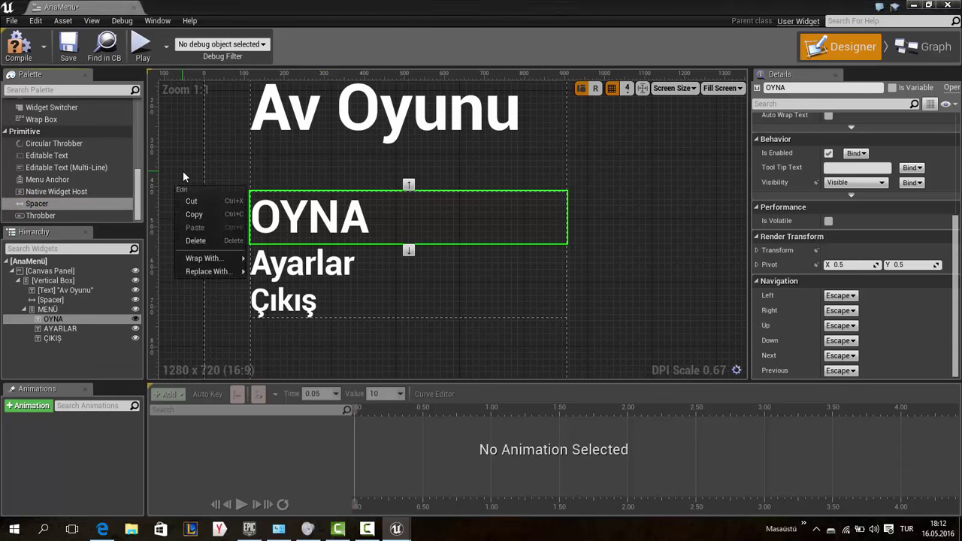
click(188, 174)
right_drag(198, 184, 217, 189)
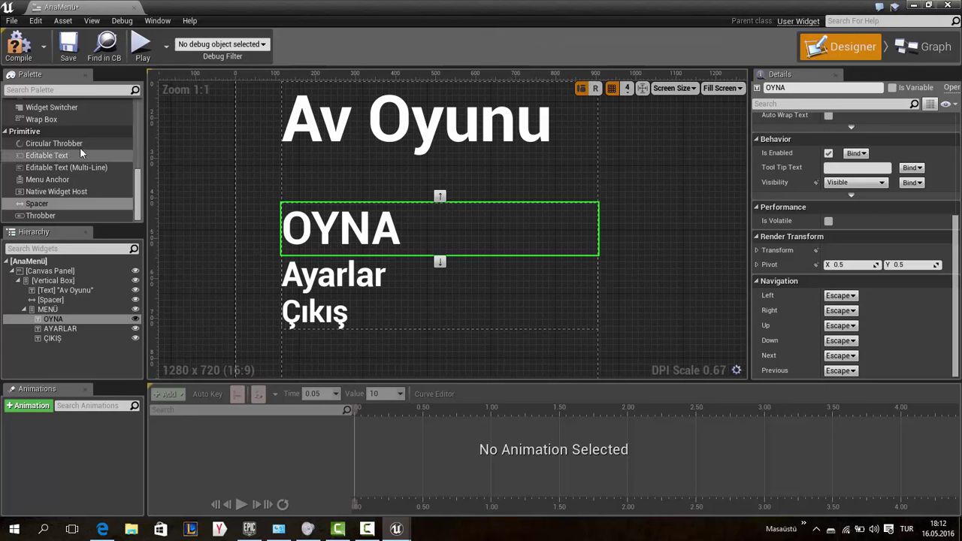
scroll(55, 172, up, 5)
scroll(54, 162, up, 5)
scroll(52, 158, up, 5)
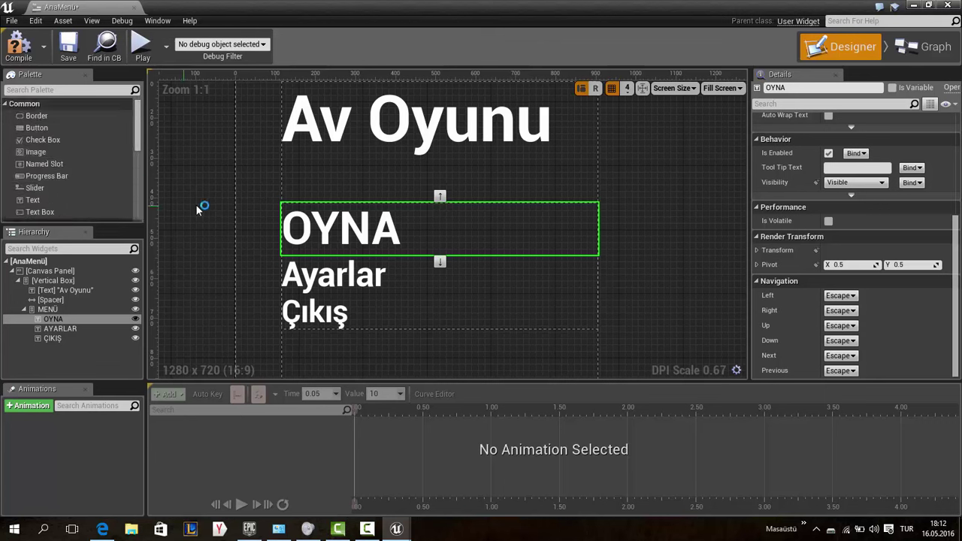
drag(36, 128, 400, 331)
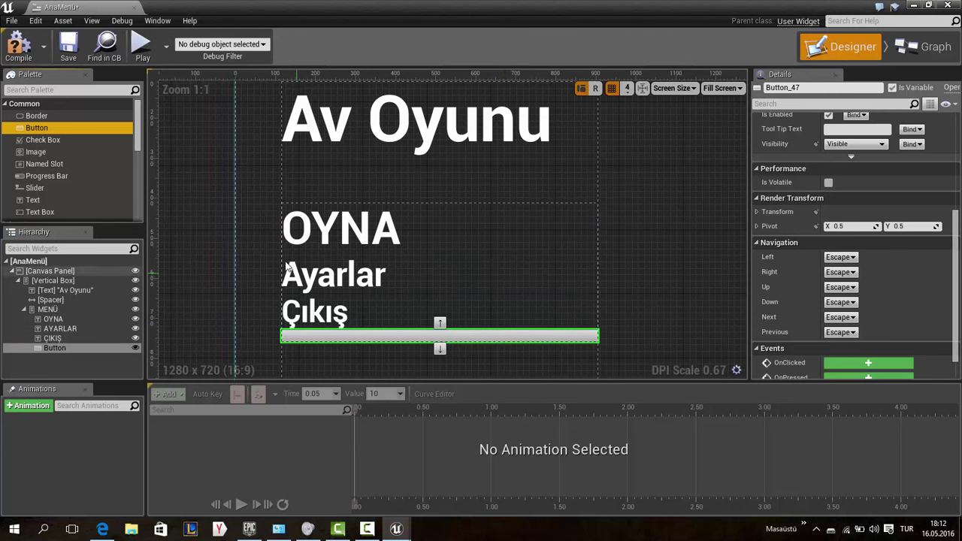
Add second and third Buttons beneath the first in the MENÜ box
scroll(314, 272, down, 1)
right_drag(198, 239, 202, 197)
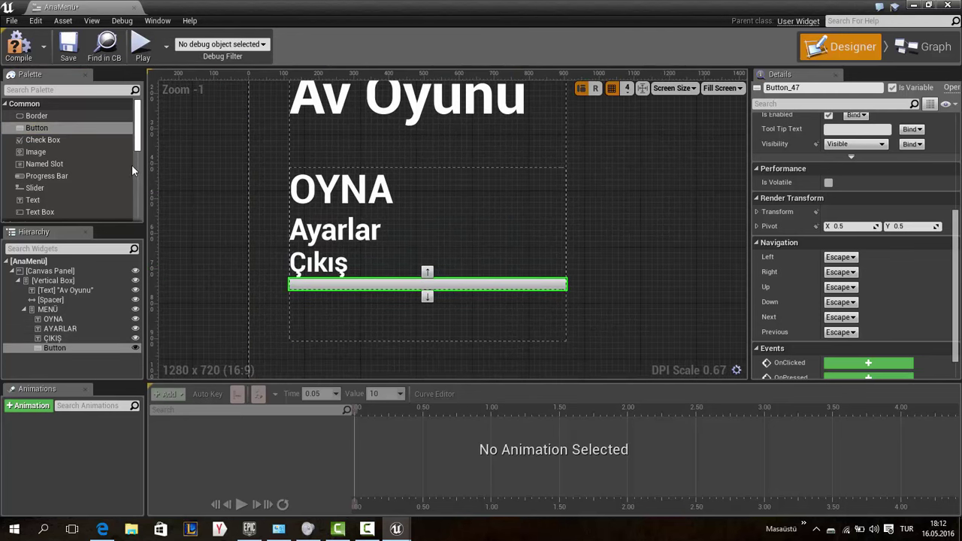
drag(36, 128, 412, 297)
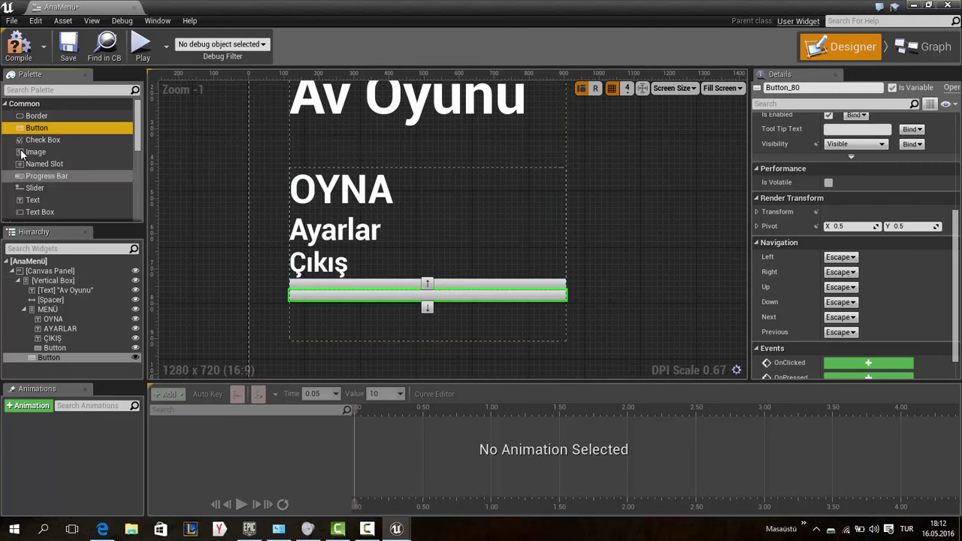
drag(36, 129, 387, 313)
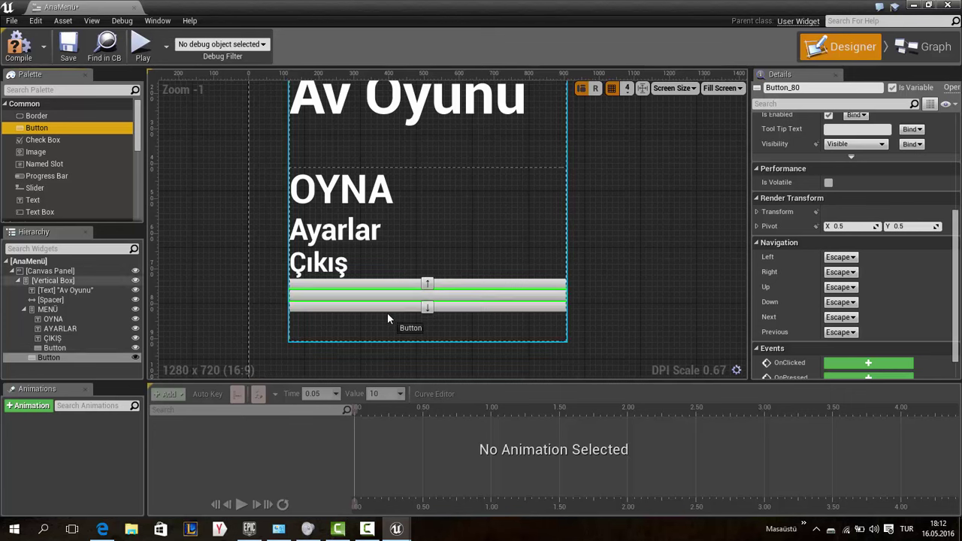
click(454, 284)
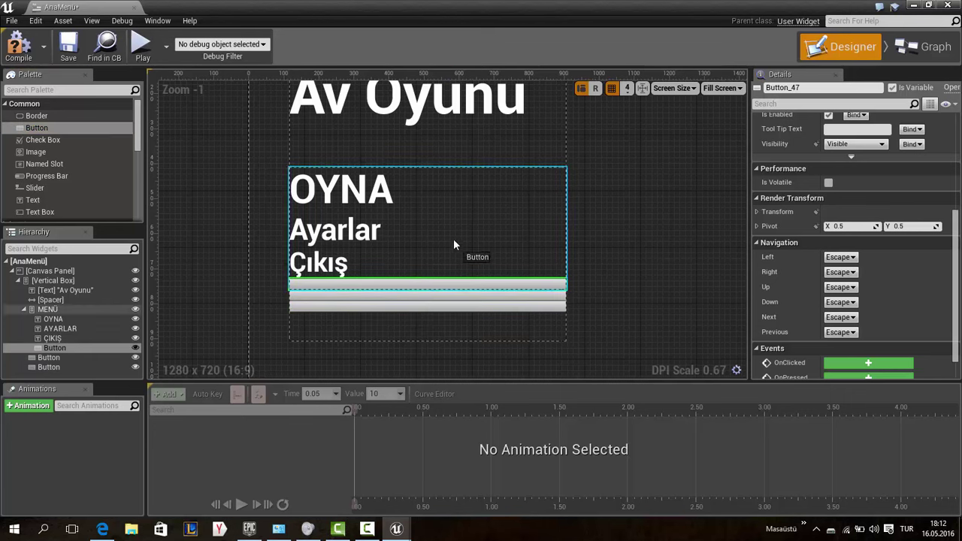
click(499, 297)
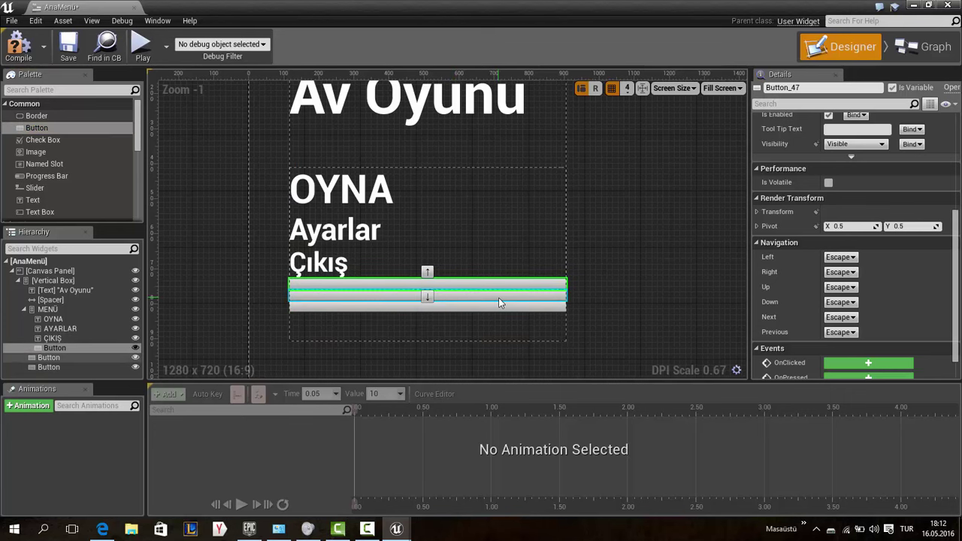
click(520, 307)
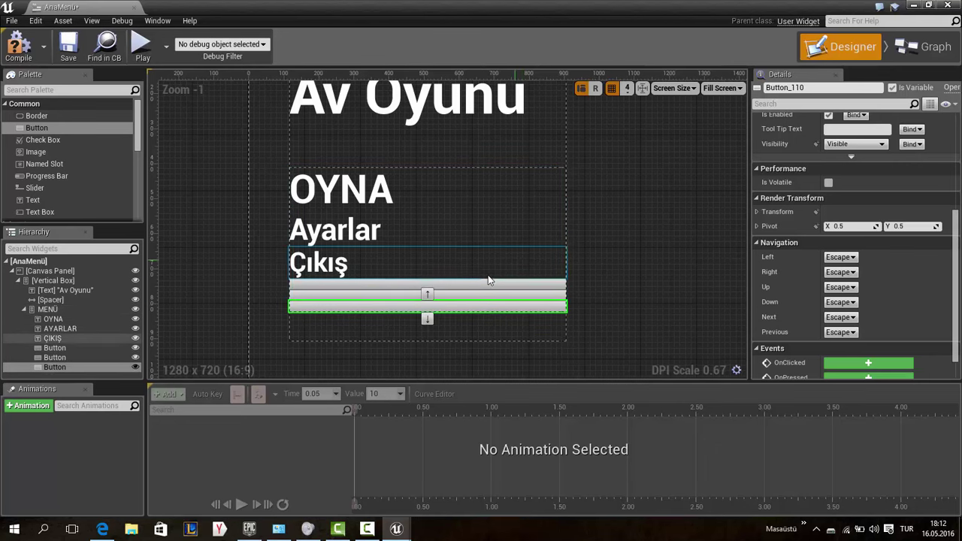
Move the OYNA, Ayarlar and Çıkış texts each into its own button
drag(348, 194, 383, 271)
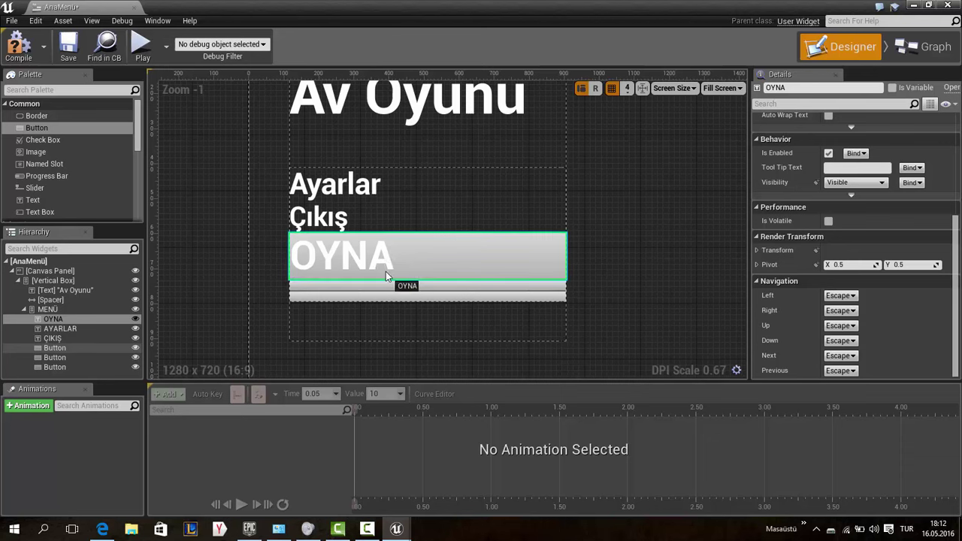
drag(336, 185, 385, 275)
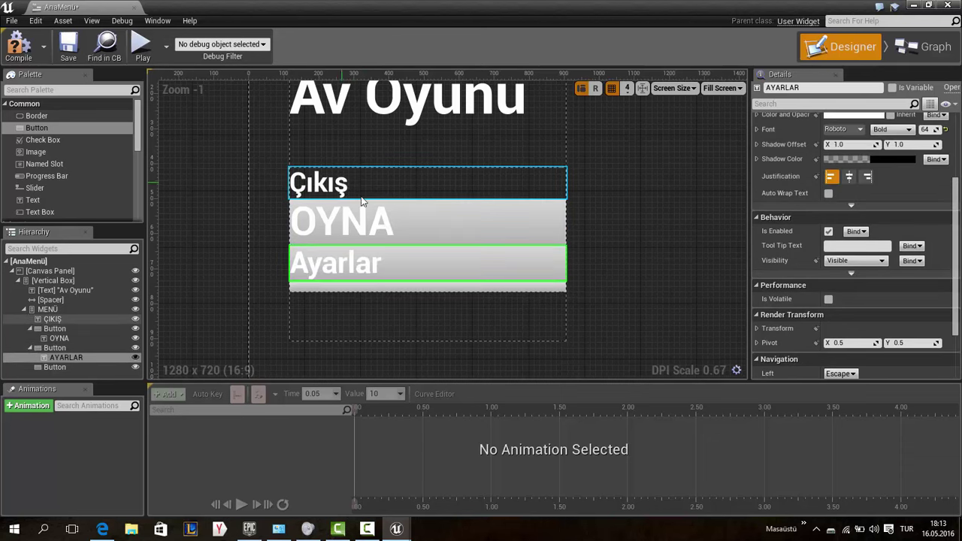
mouse_move(323, 183)
mouse_down()
mouse_move(395, 284)
mouse_move(386, 264)
mouse_up()
Set Horizontal Align to Left for the OYNA text and its button
click(432, 197)
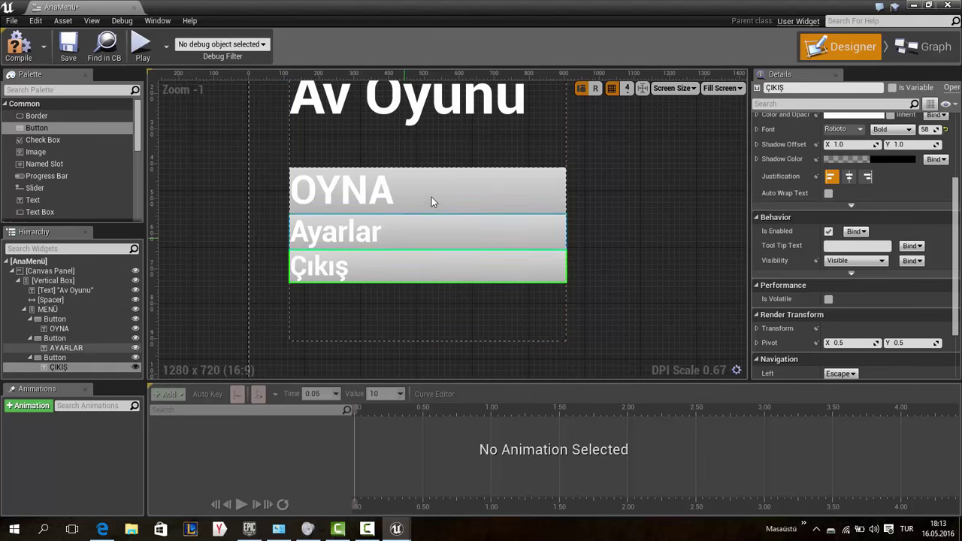
scroll(773, 178, up, 2)
scroll(797, 211, up, 1)
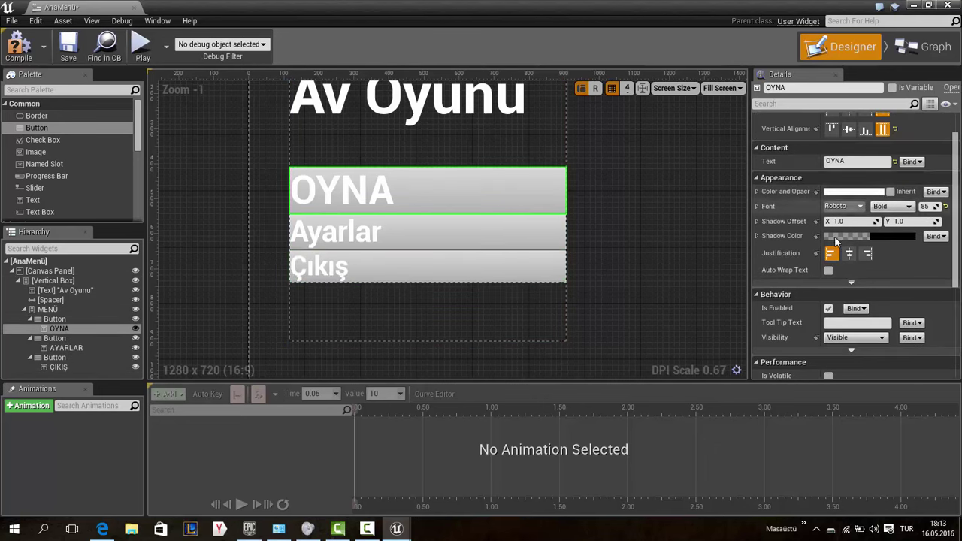
scroll(827, 248, up, 2)
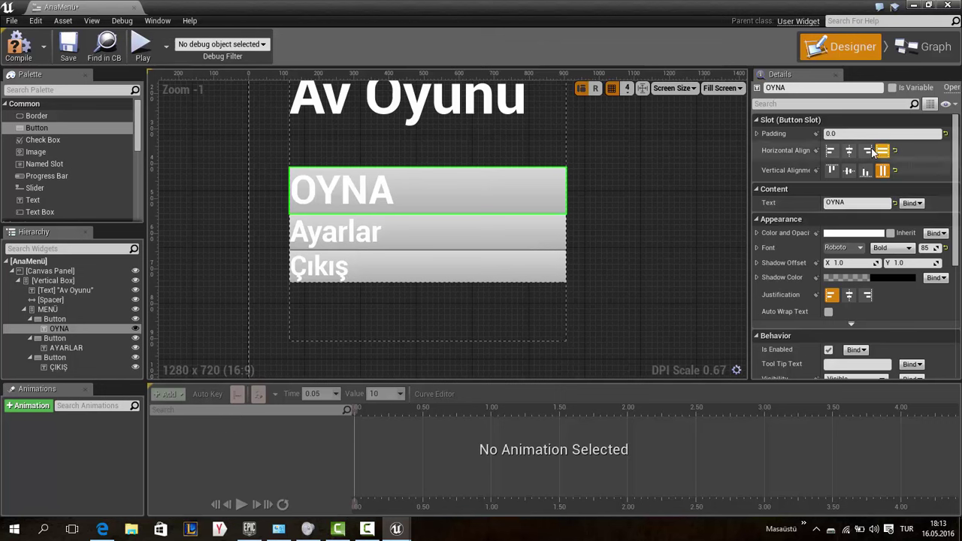
click(831, 153)
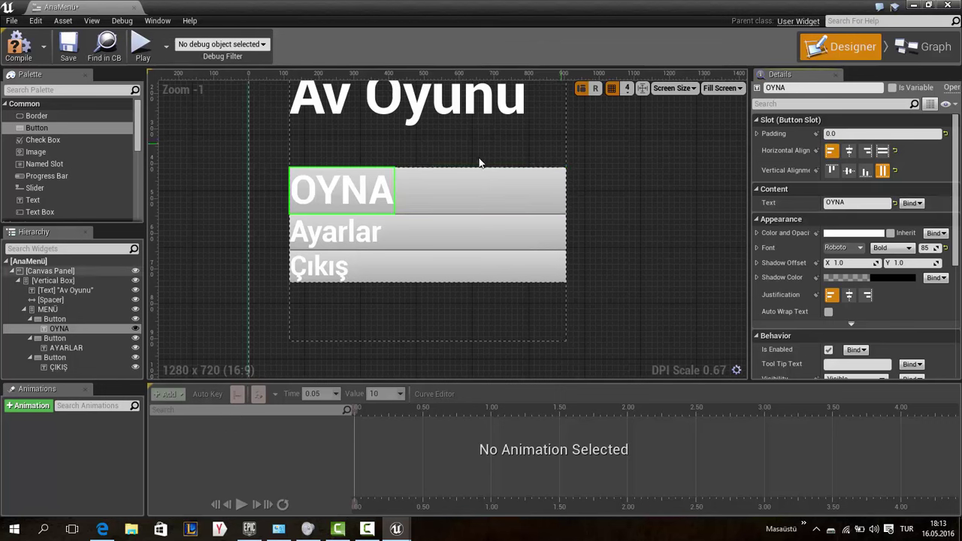
click(484, 187)
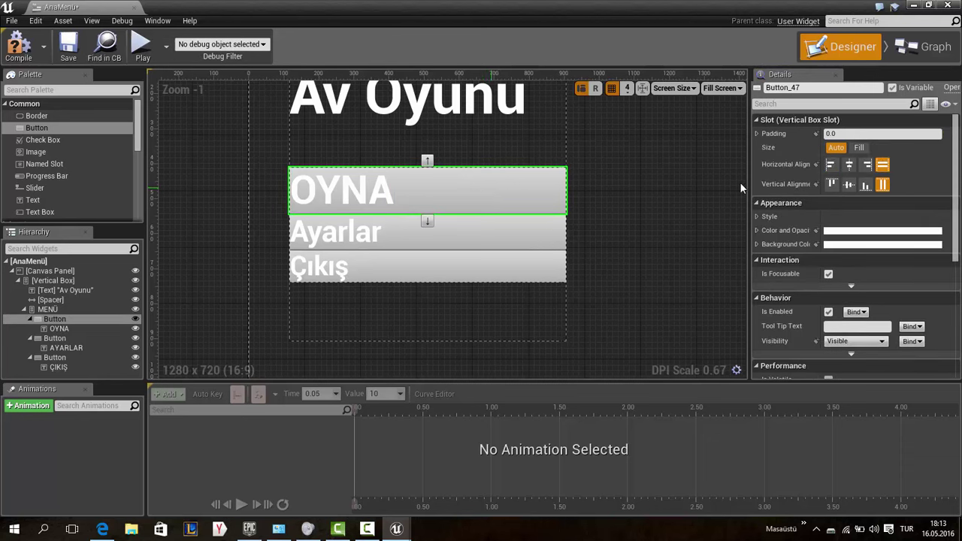
click(831, 167)
Left-align the Ayarlar and Çıkış buttons so they shrink to fit their text
click(492, 227)
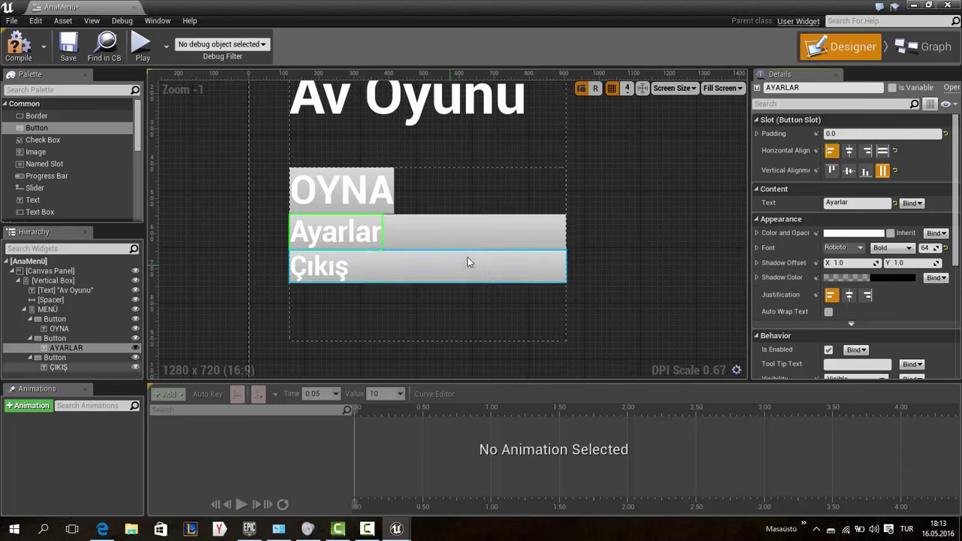
click(486, 222)
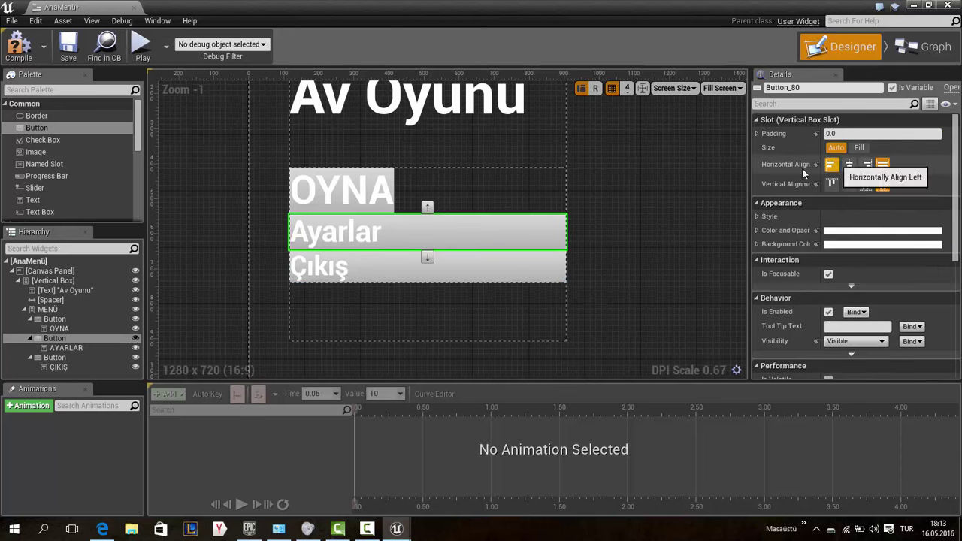
click(468, 264)
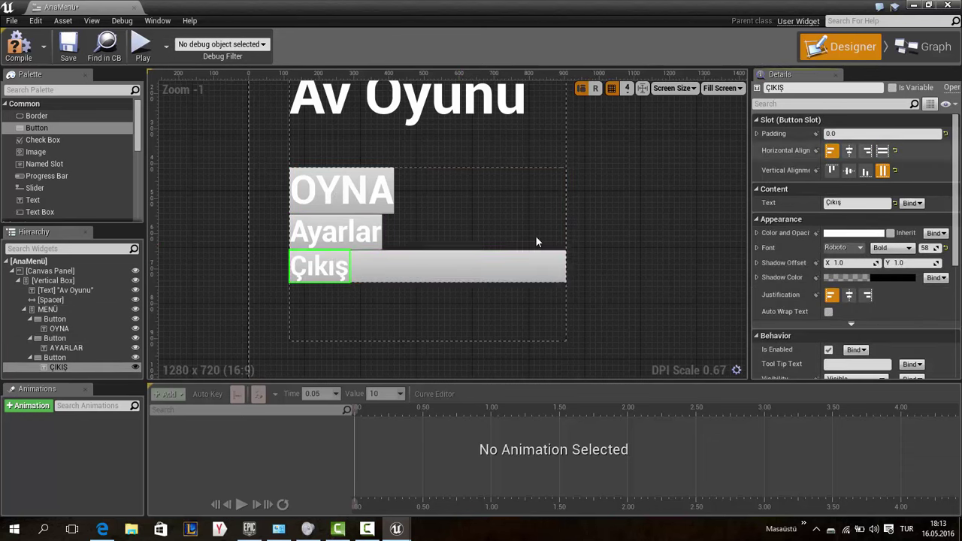
click(528, 259)
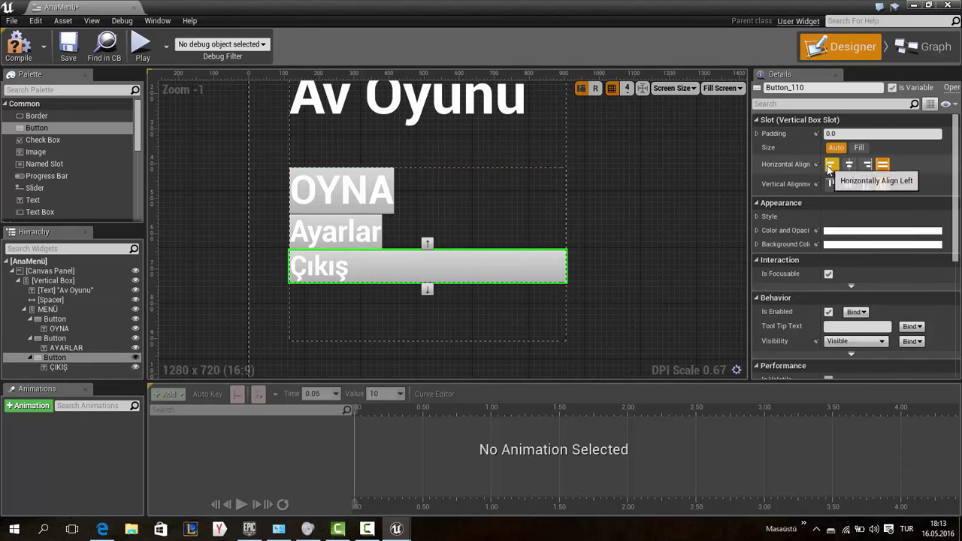
click(832, 165)
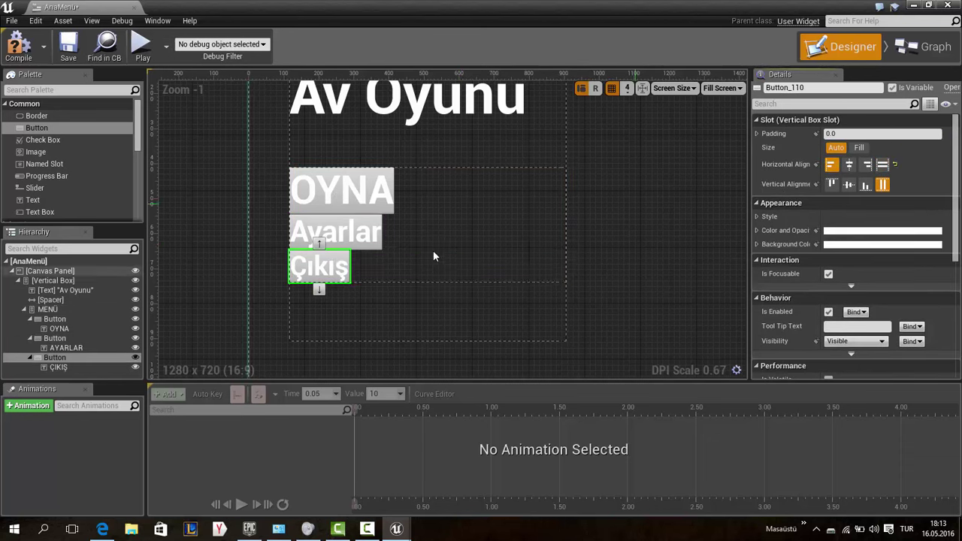
click(395, 175)
scroll(915, 287, down, 1)
scroll(914, 287, down, 1)
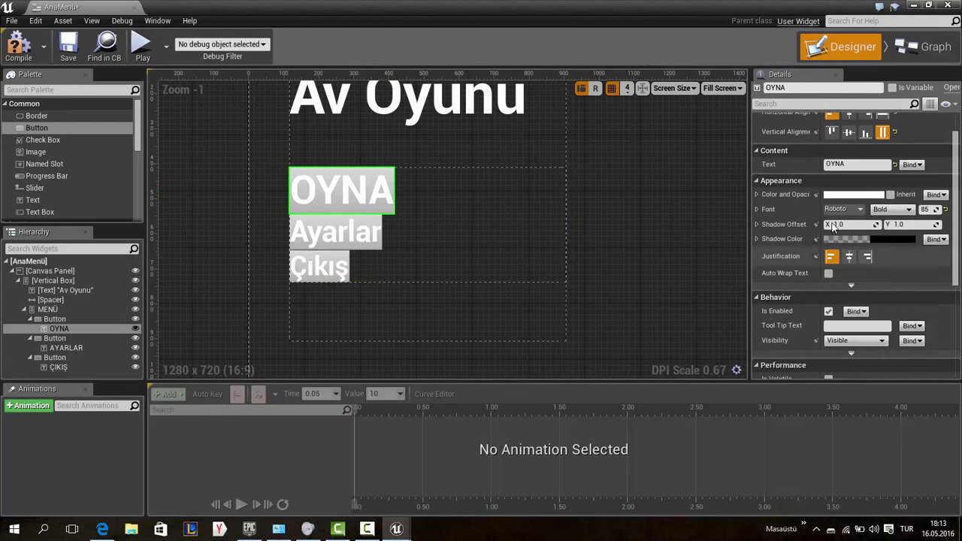
Set the OYNA button's (Button_47) Style > Normal > Draw As to None
scroll(775, 209, down, 1)
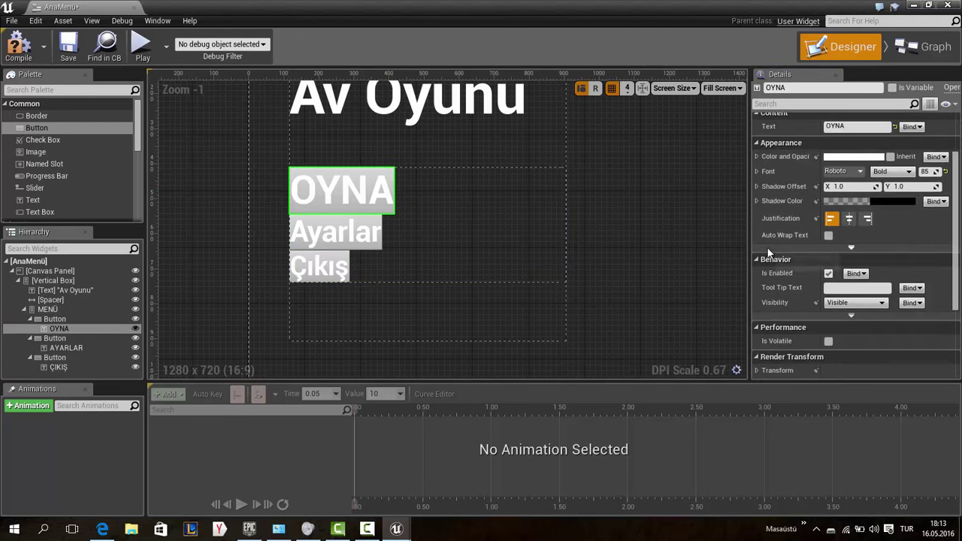
click(56, 320)
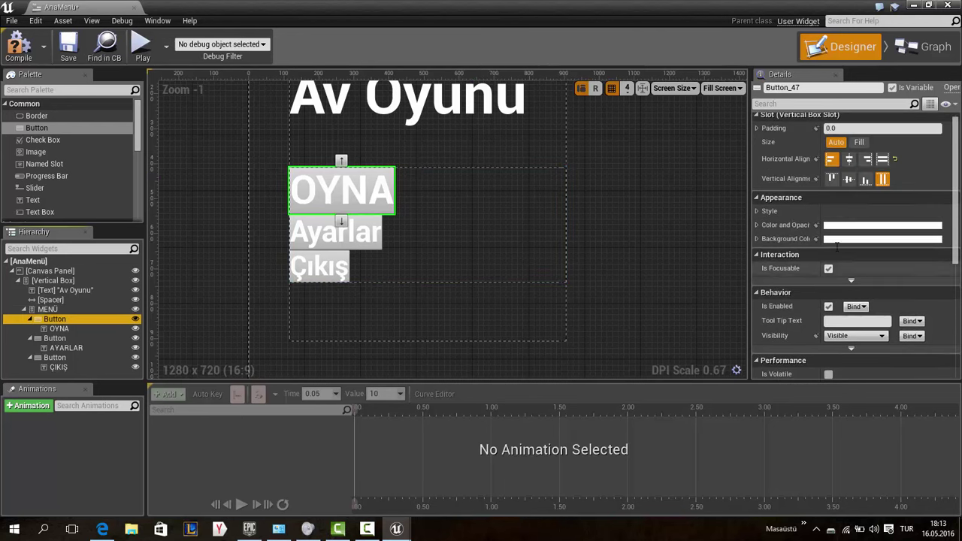
scroll(838, 242, up, 2)
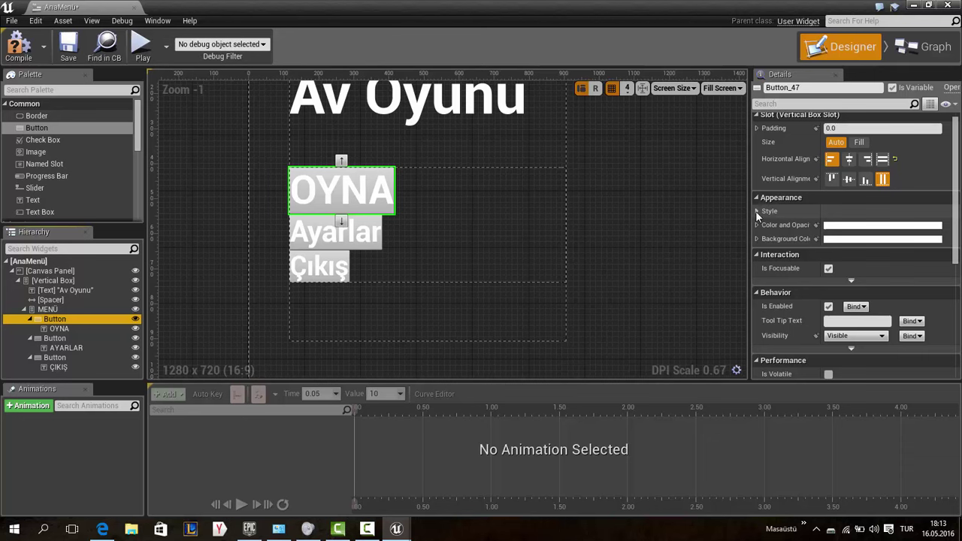
click(756, 212)
click(762, 225)
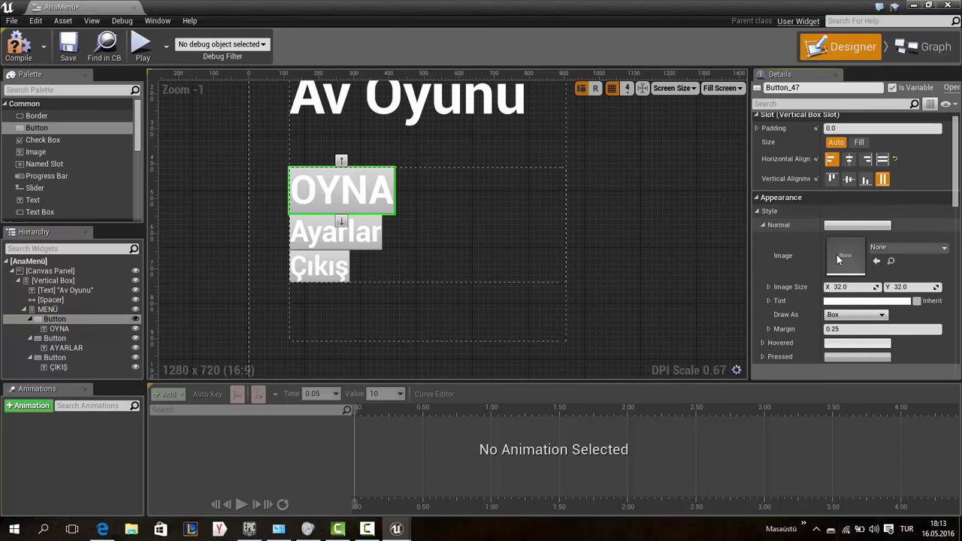
scroll(837, 255, down, 2)
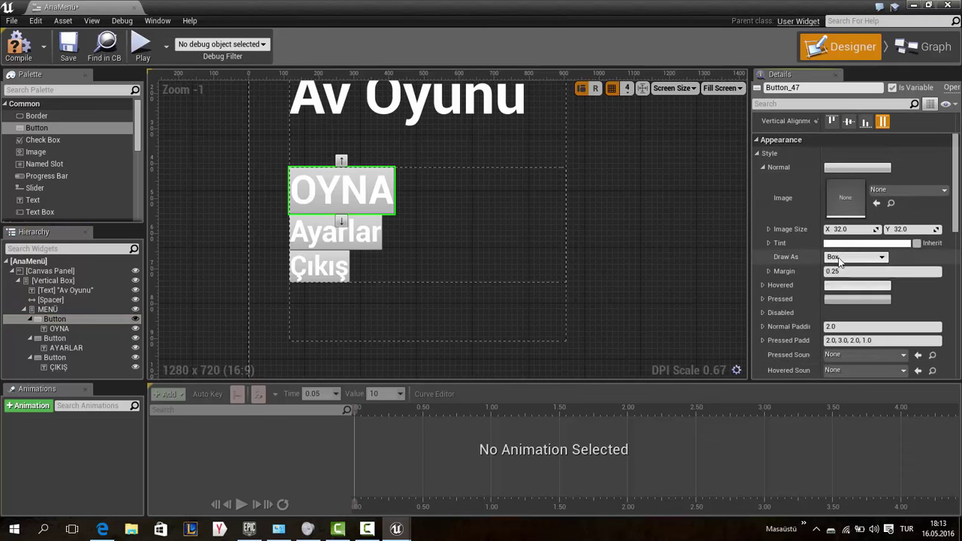
click(853, 258)
click(860, 268)
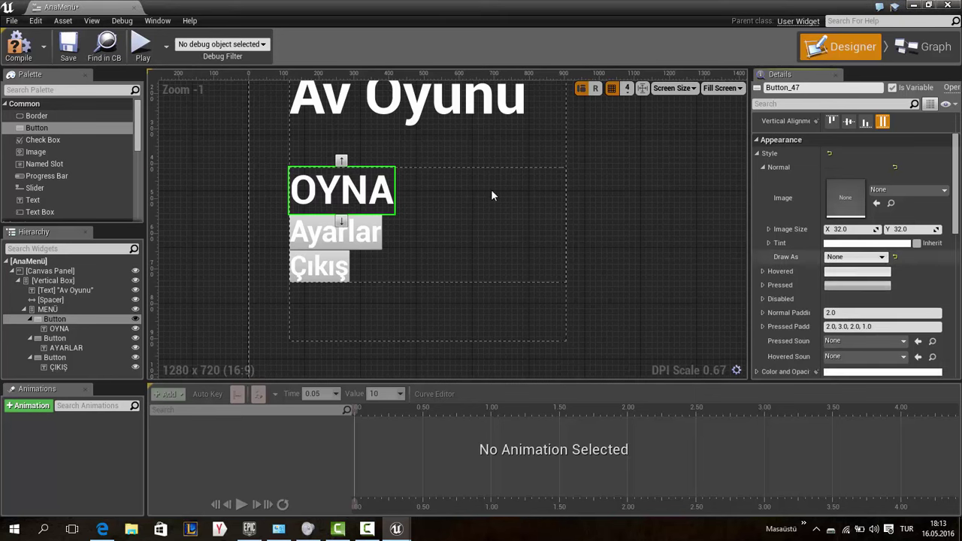
Set the Ayarlar button's Normal Draw As to None
click(382, 239)
click(55, 338)
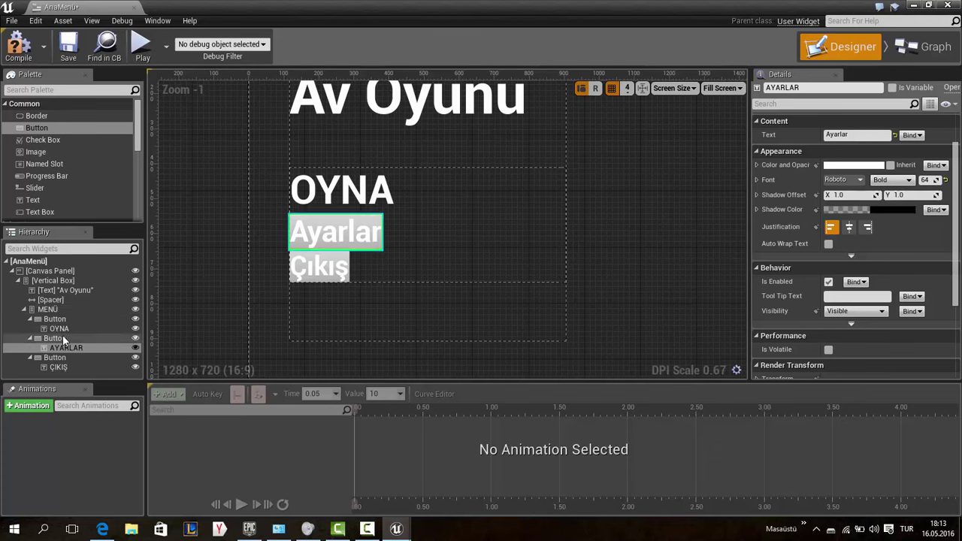
click(842, 257)
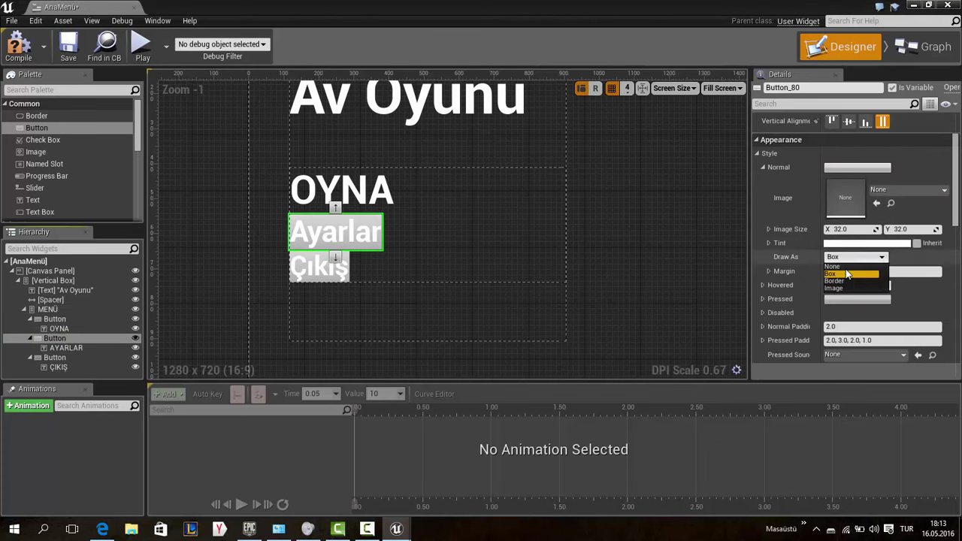
click(840, 268)
click(842, 258)
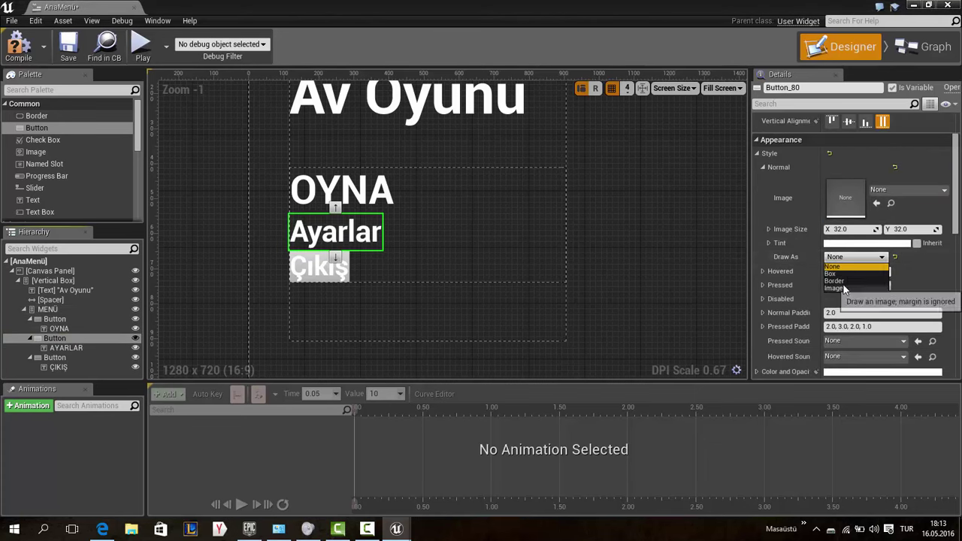
click(840, 268)
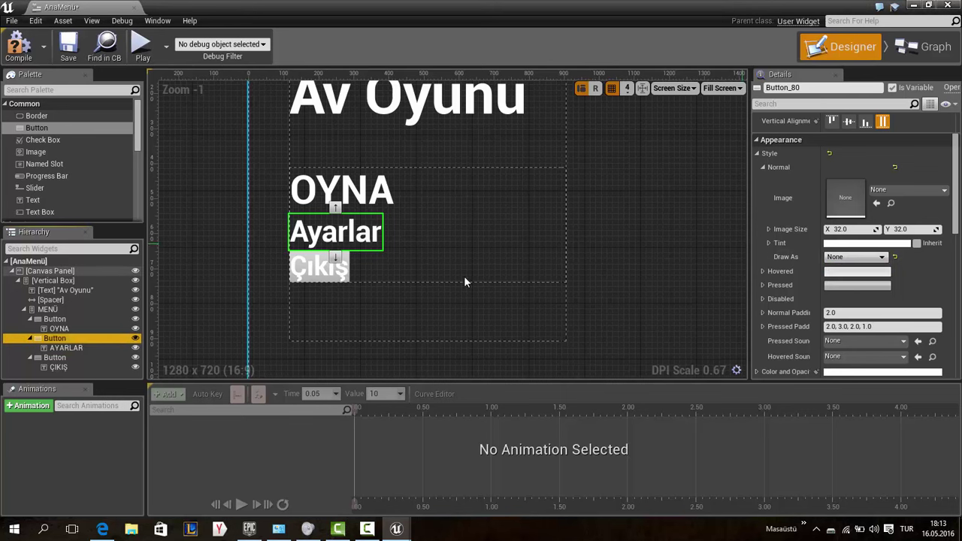
Set the Çıkış button's Normal Draw As to None, then reselect the OYNA button
click(60, 358)
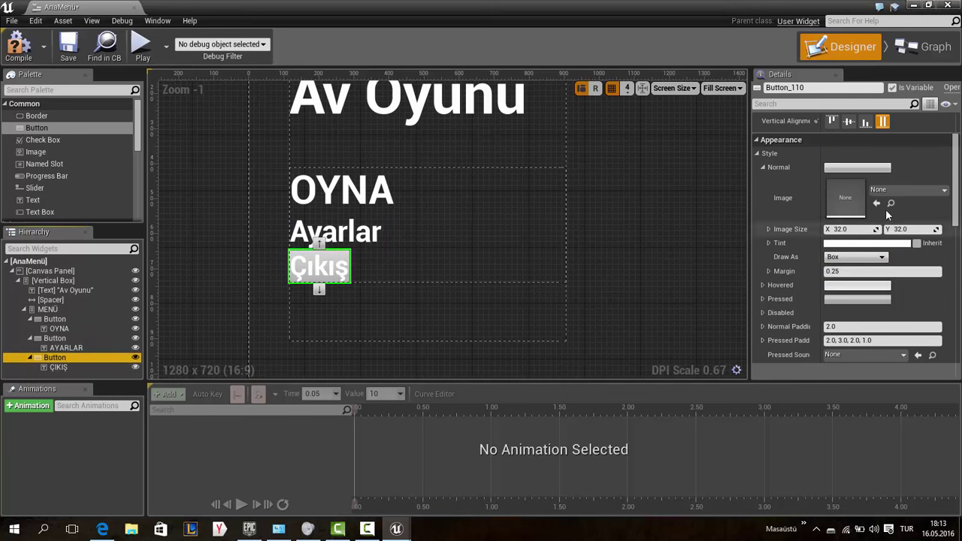
click(856, 257)
click(853, 266)
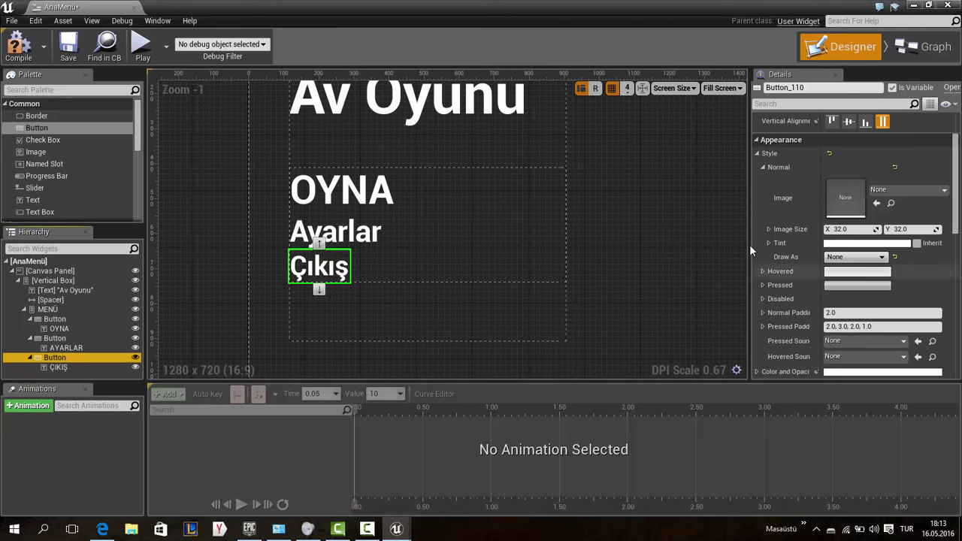
click(389, 194)
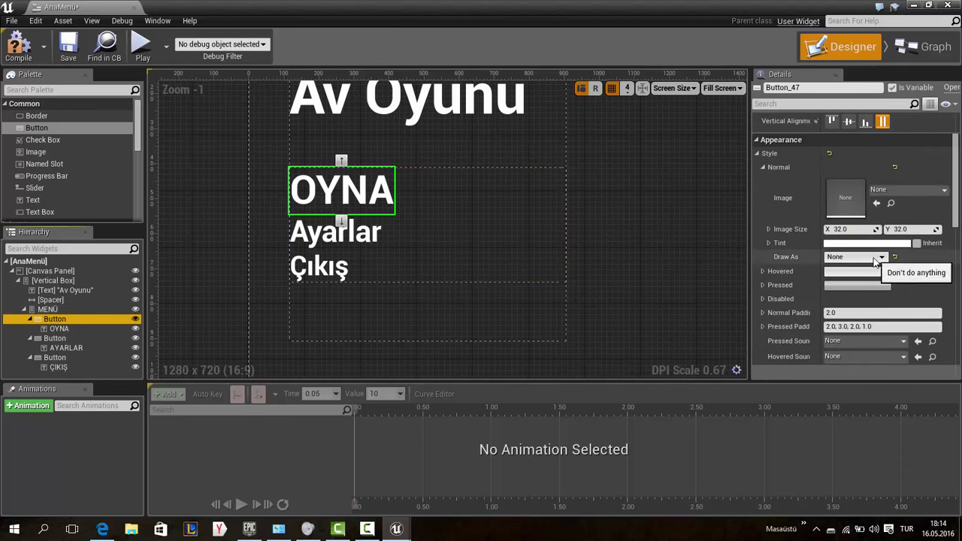
Add an OnClicked event for the Çıkış button (Button_110) from its Details Events section
scroll(776, 208, down, 2)
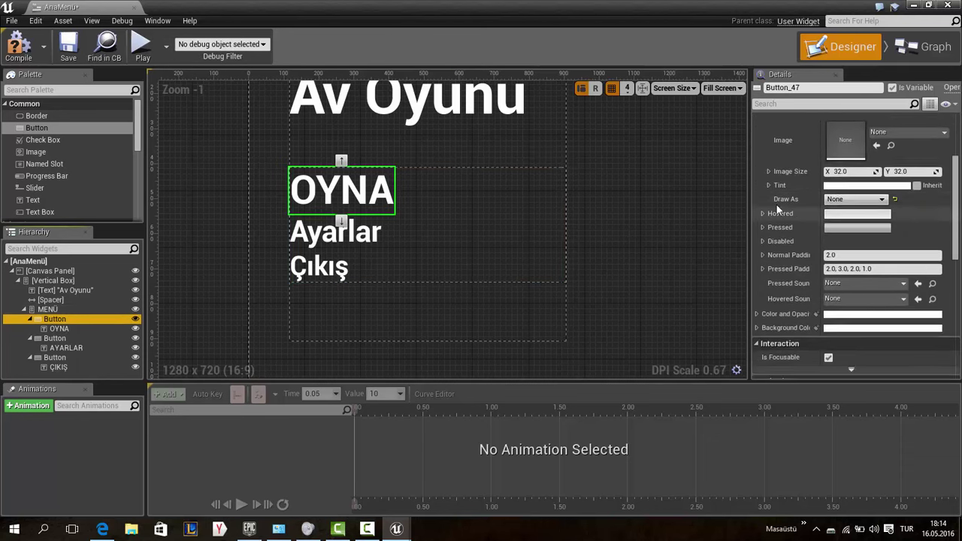
click(76, 356)
scroll(878, 251, down, 4)
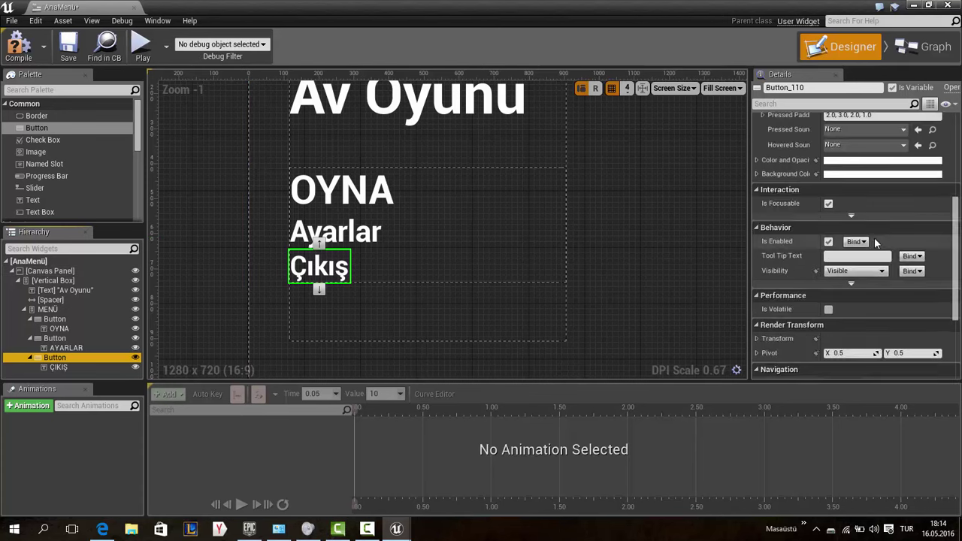
scroll(877, 251, down, 4)
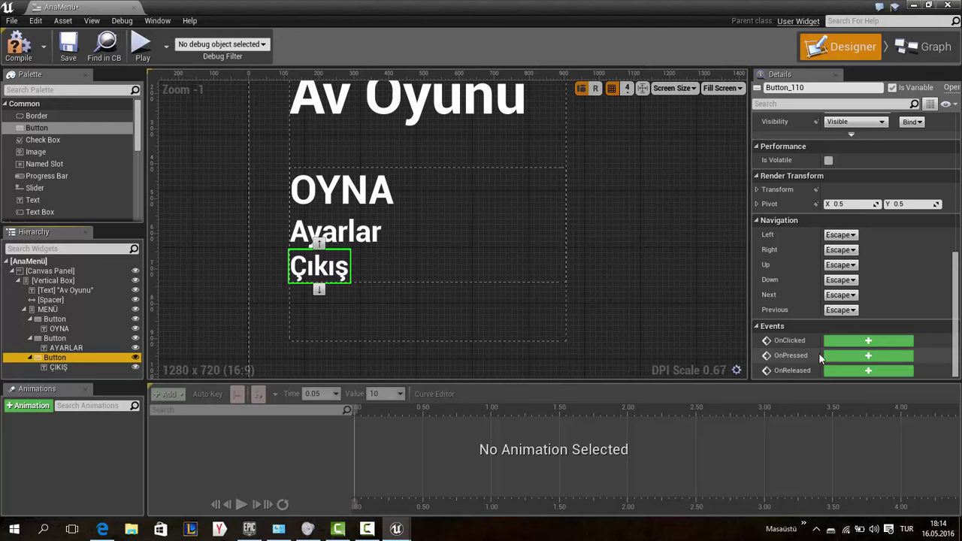
drag(823, 355, 825, 355)
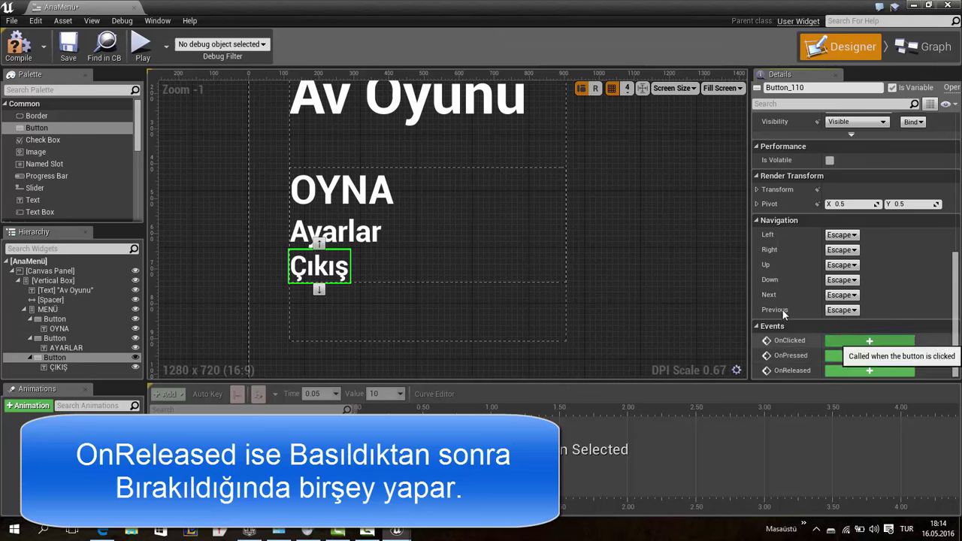
click(870, 340)
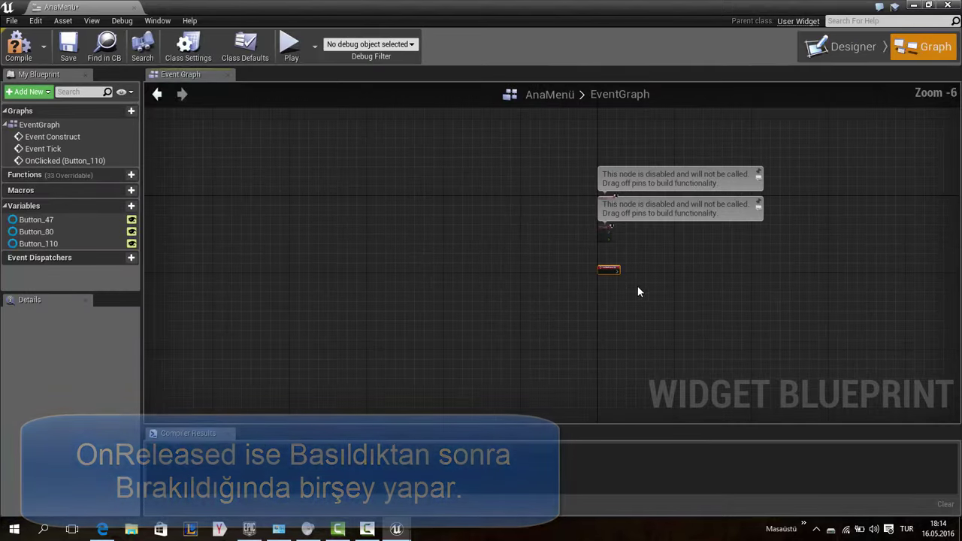
Wire a Quit Game node to the Çıkış OnClicked event, keeping Quit Preference as Quit
right_drag(638, 292, 547, 242)
scroll(521, 238, up, 3)
click(513, 213)
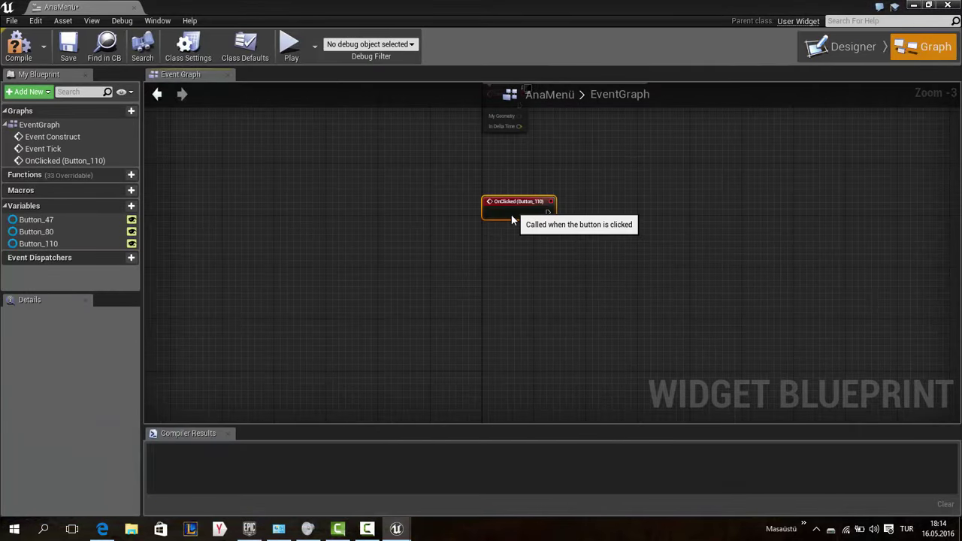
drag(513, 215, 524, 385)
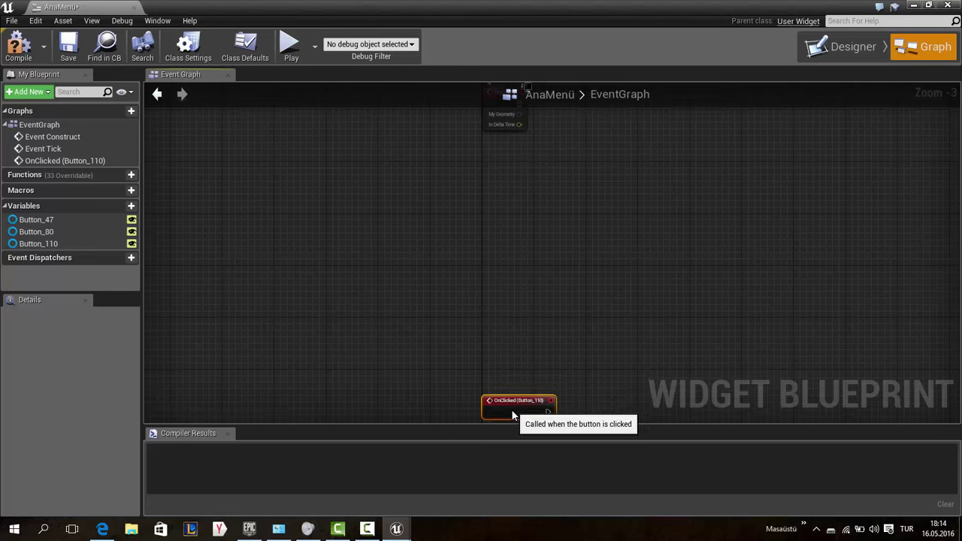
mouse_move(529, 334)
right_down()
mouse_move(482, 198)
mouse_move(463, 211)
right_up()
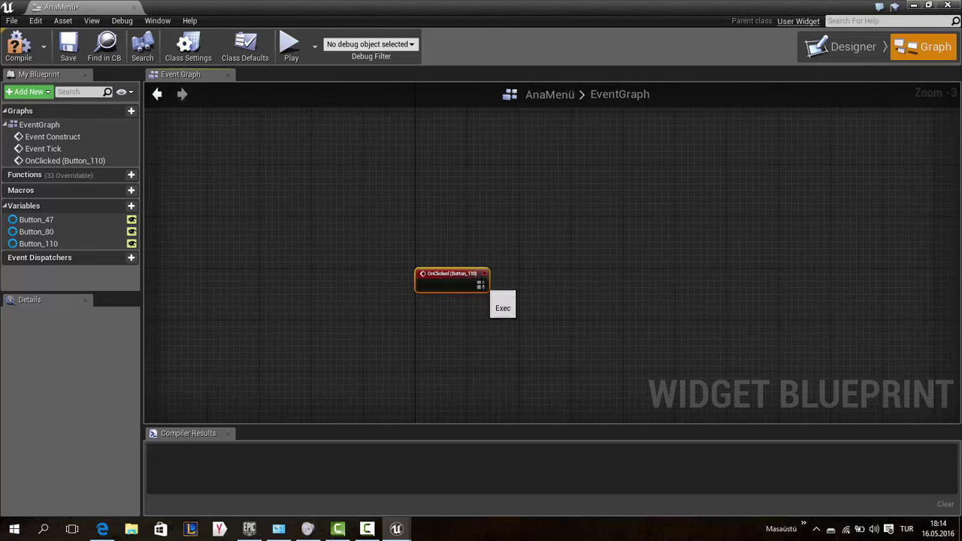
drag(537, 288, 533, 287)
text(quitgame)
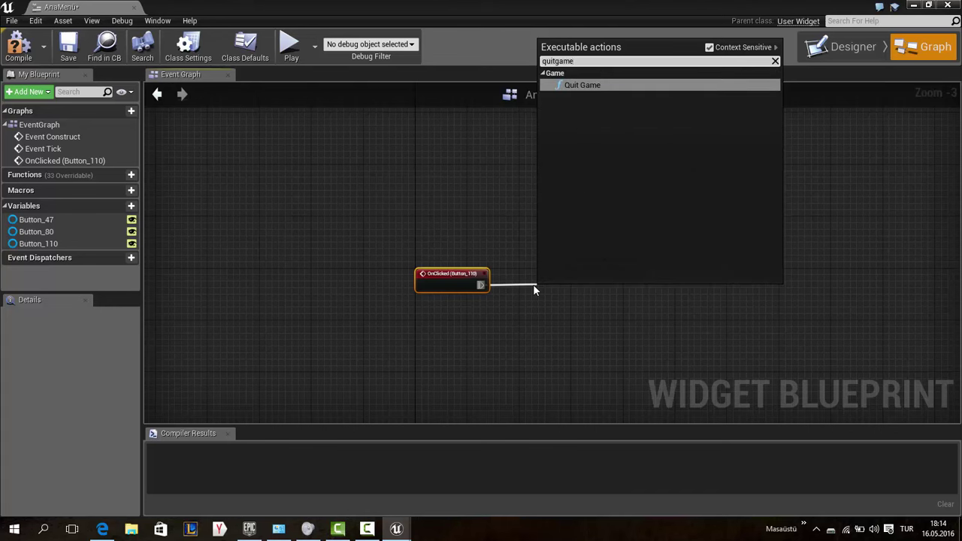
key(Return)
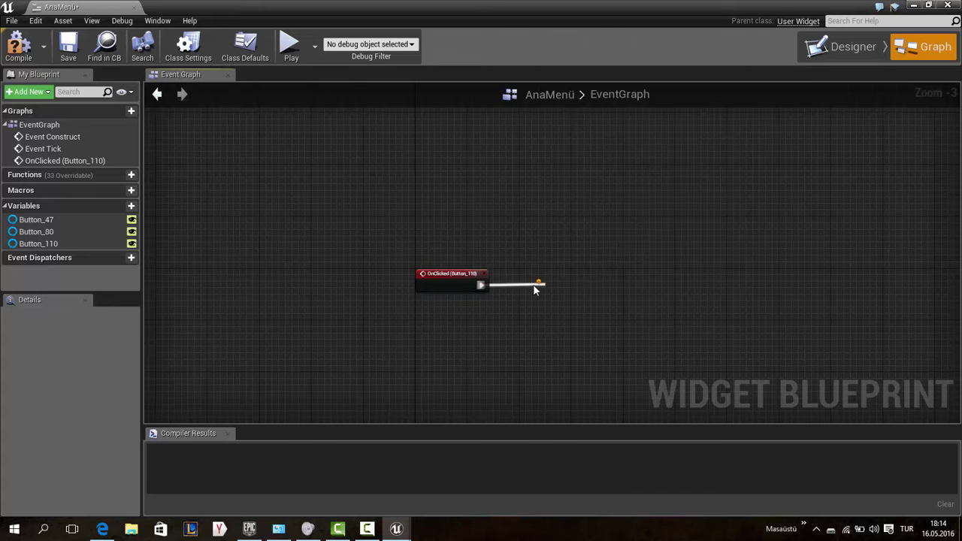
scroll(565, 323, up, 3)
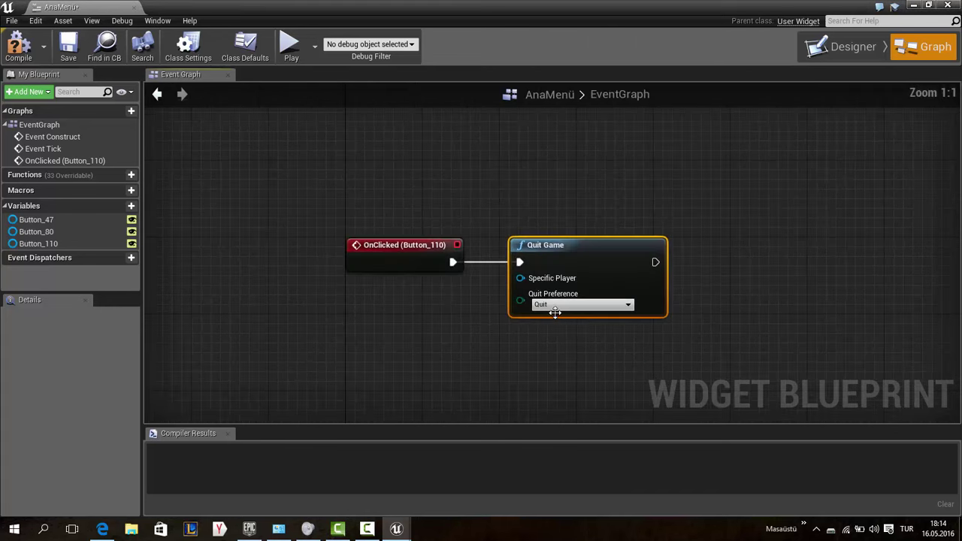
click(556, 305)
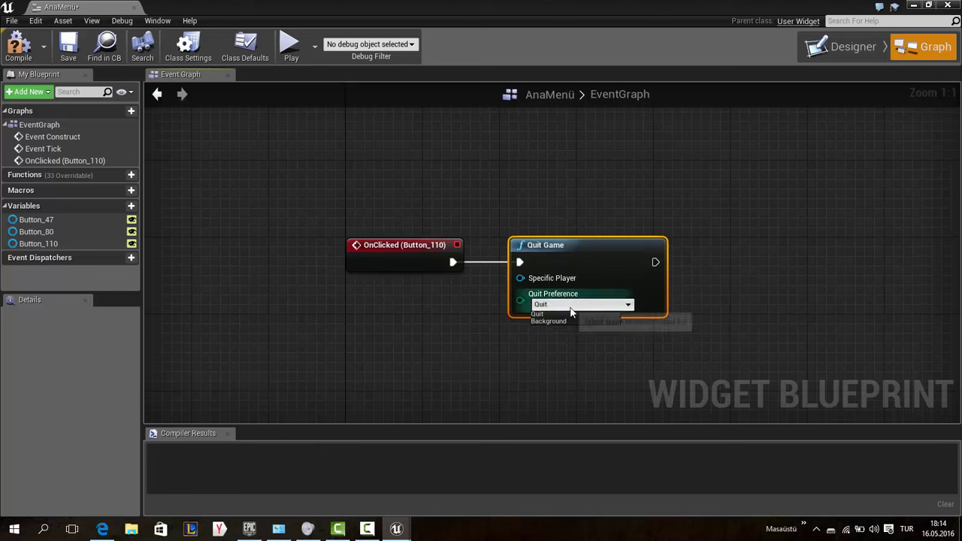
click(568, 314)
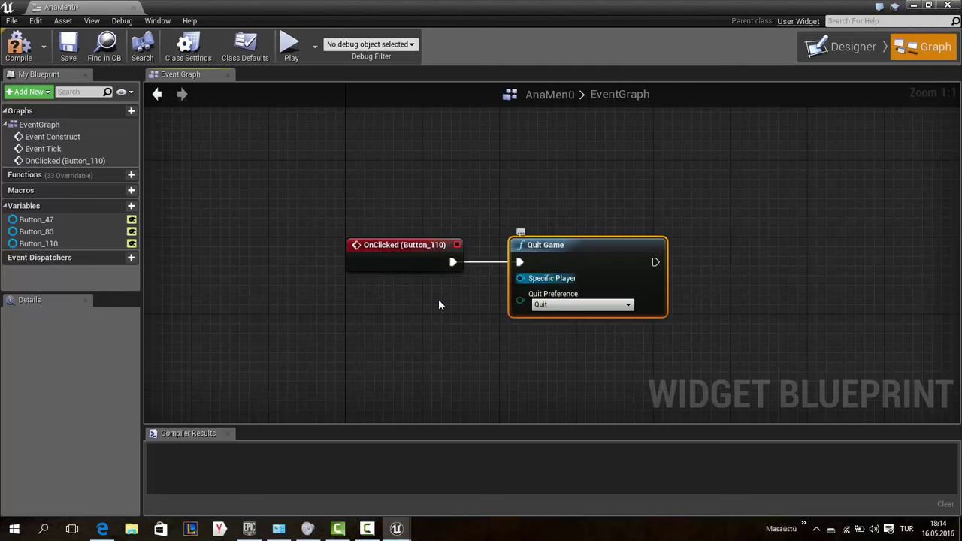
Group both nodes in an 'Oyundan Çıkma' comment, then compile and save the blueprint
right_drag(449, 298, 481, 282)
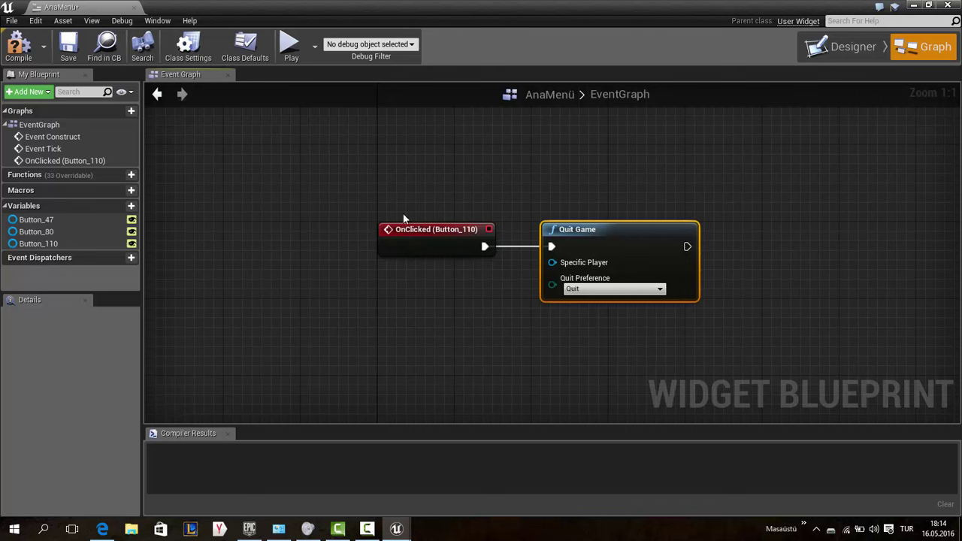
drag(383, 193, 705, 322)
key(c)
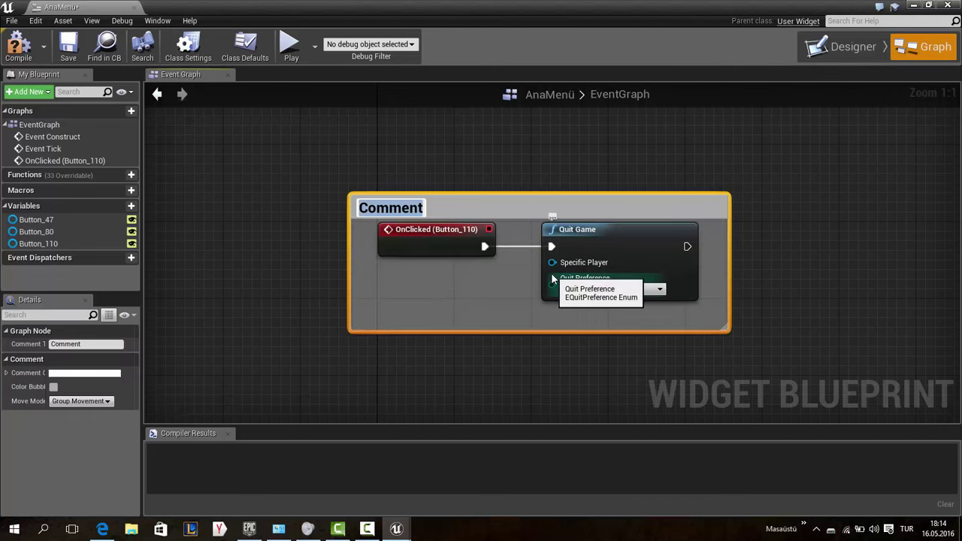
text(Oyundan Çı)
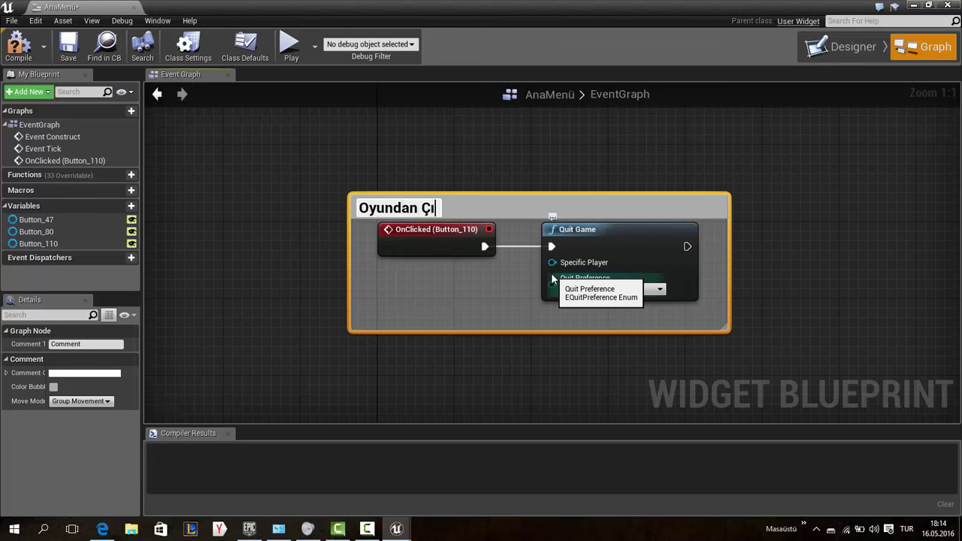
text(kma)
key(Return)
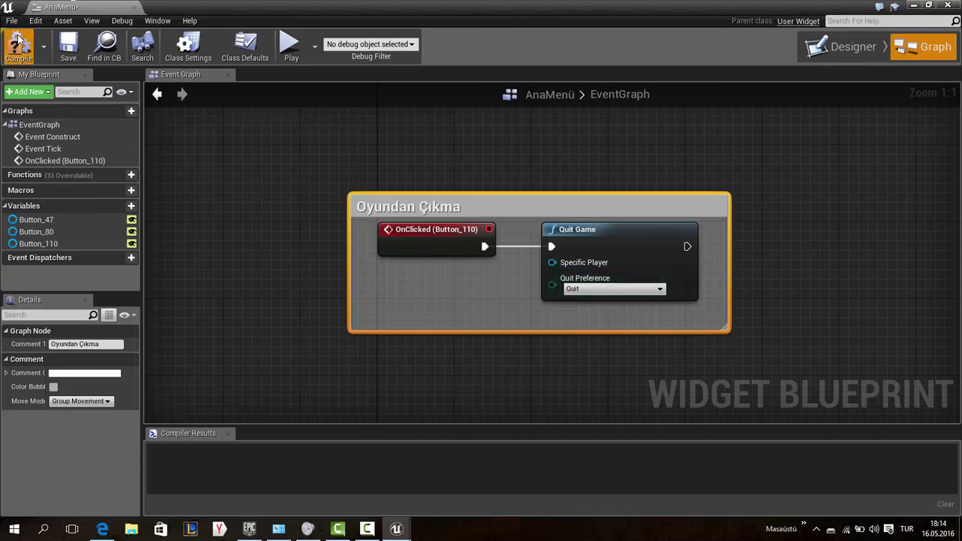
click(67, 46)
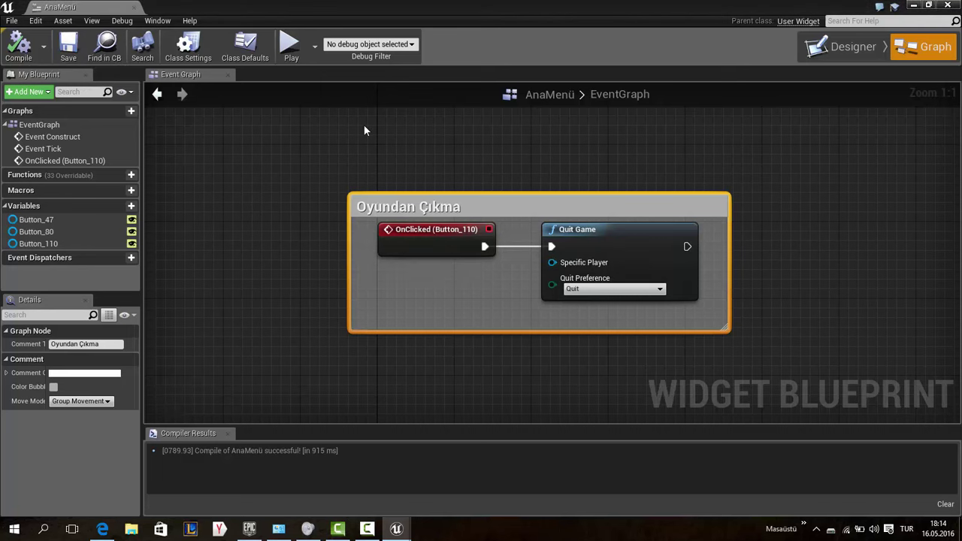
mouse_move(503, 211)
mouse_down()
mouse_move(527, 253)
mouse_move(542, 248)
mouse_up()
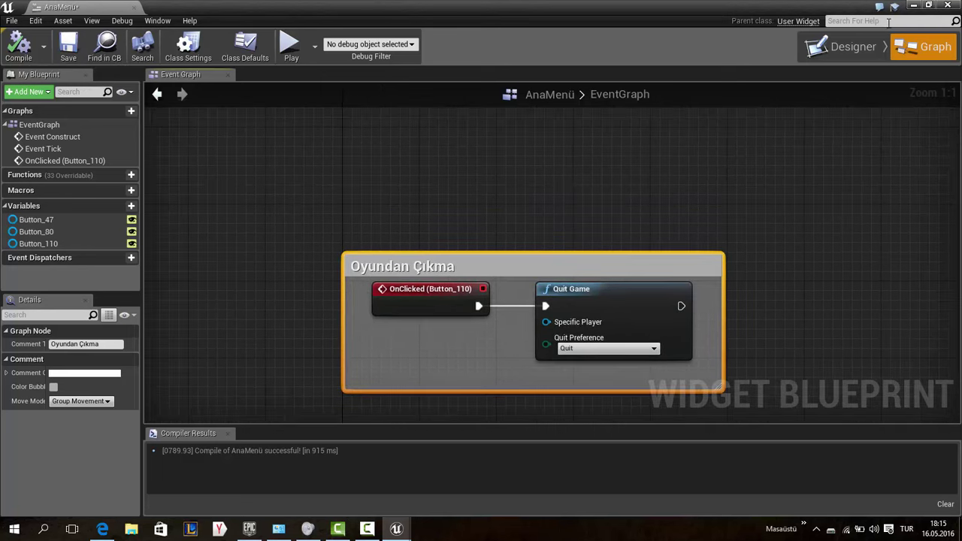
In the Designer, rename the OYNA button widget from Button_47 to Oyna_BTN
click(861, 38)
scroll(354, 240, up, 2)
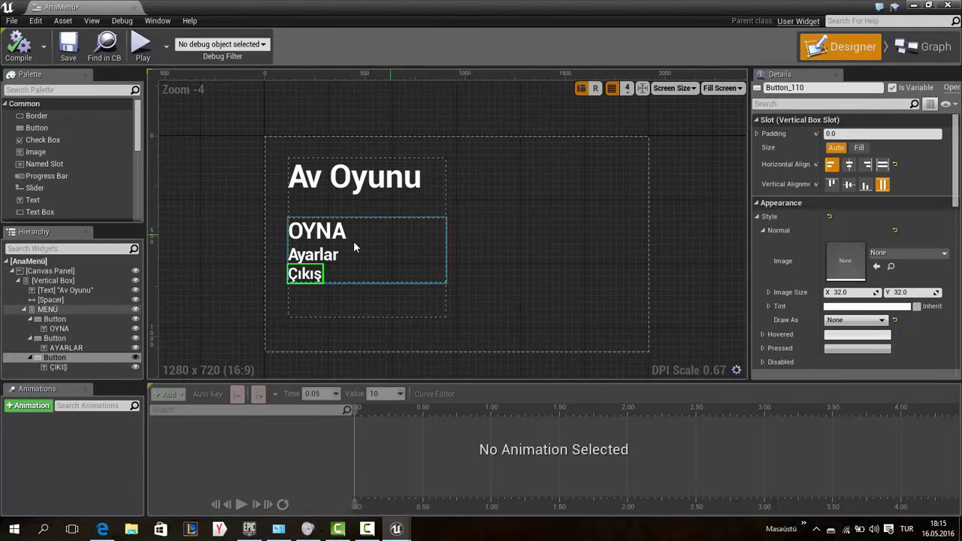
scroll(340, 231, up, 2)
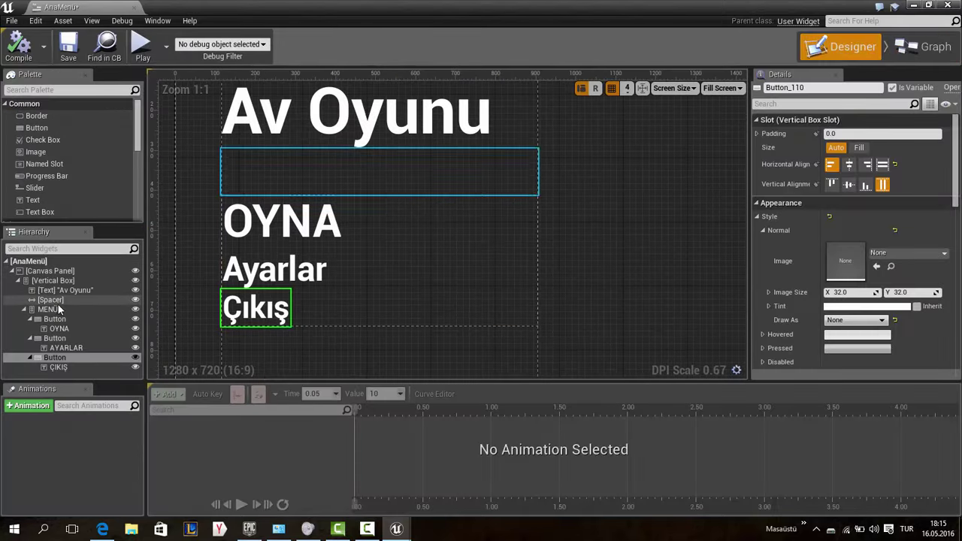
click(69, 320)
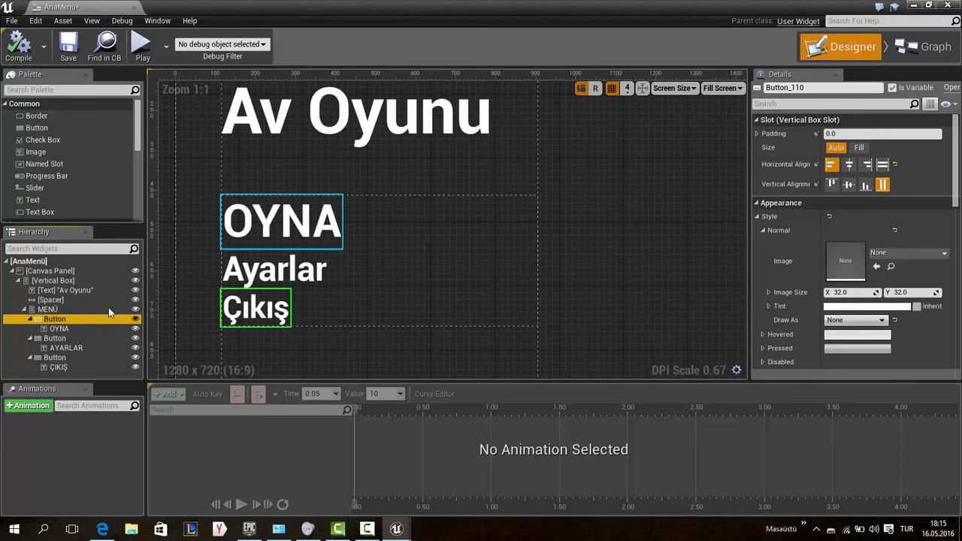
scroll(853, 290, down, 10)
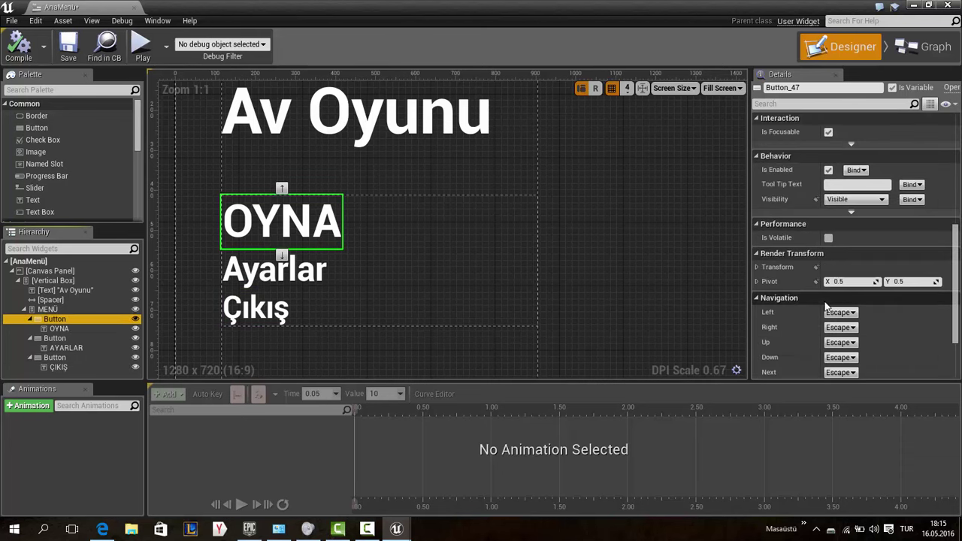
click(790, 87)
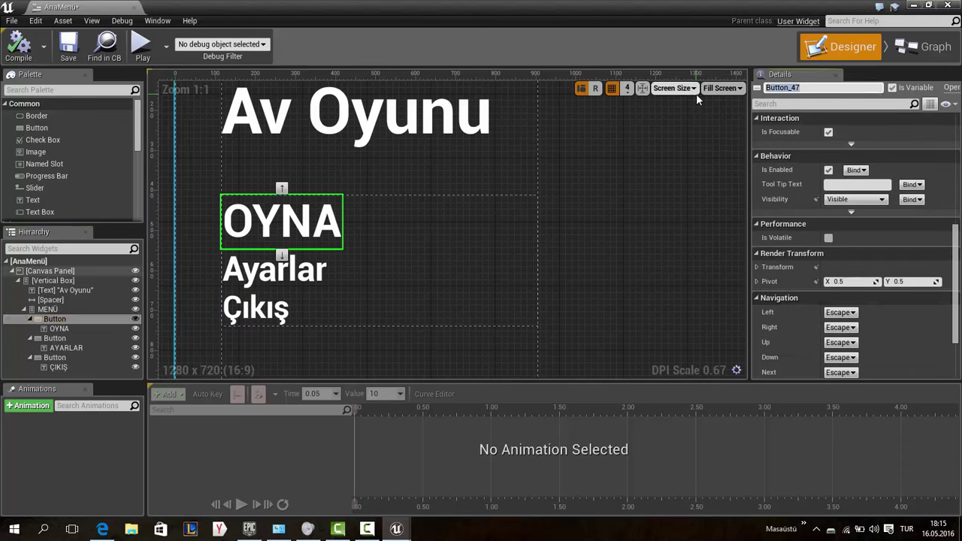
text(Oyna)
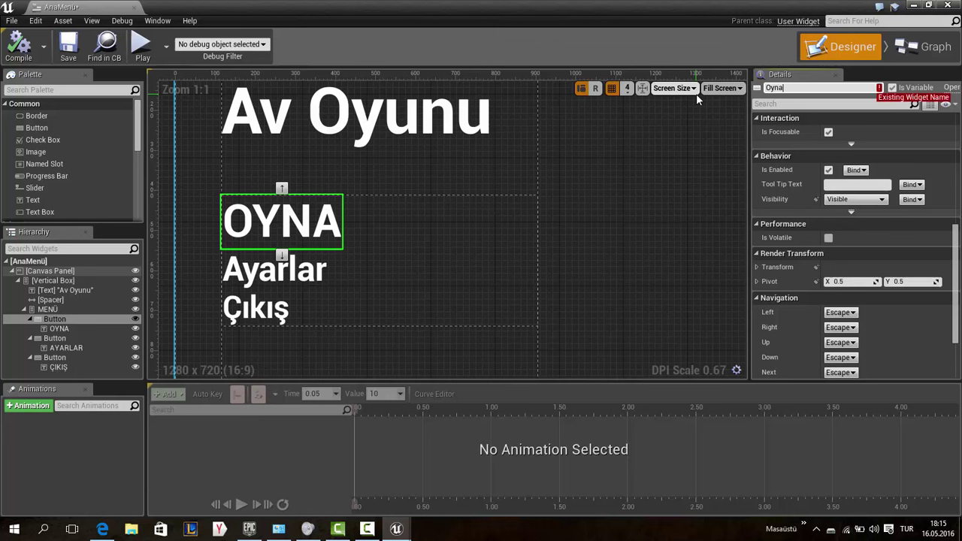
key(Return)
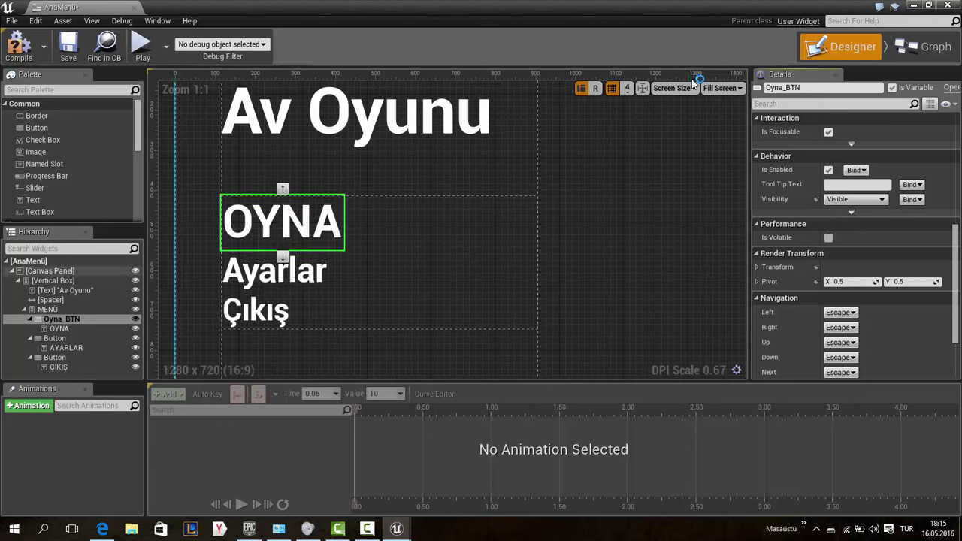
scroll(887, 196, down, 3)
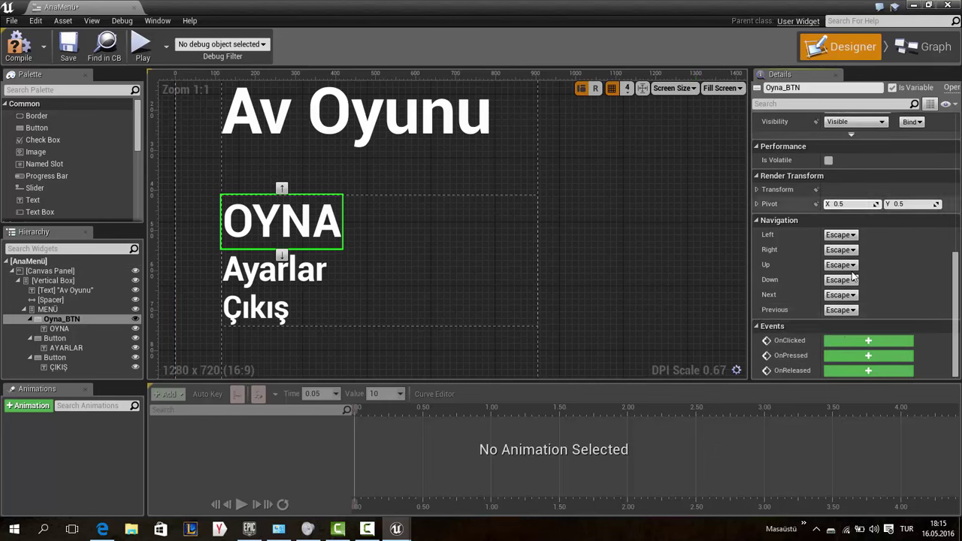
Add an OnClicked event for Oyna_BTN and position it above the comment box
click(847, 339)
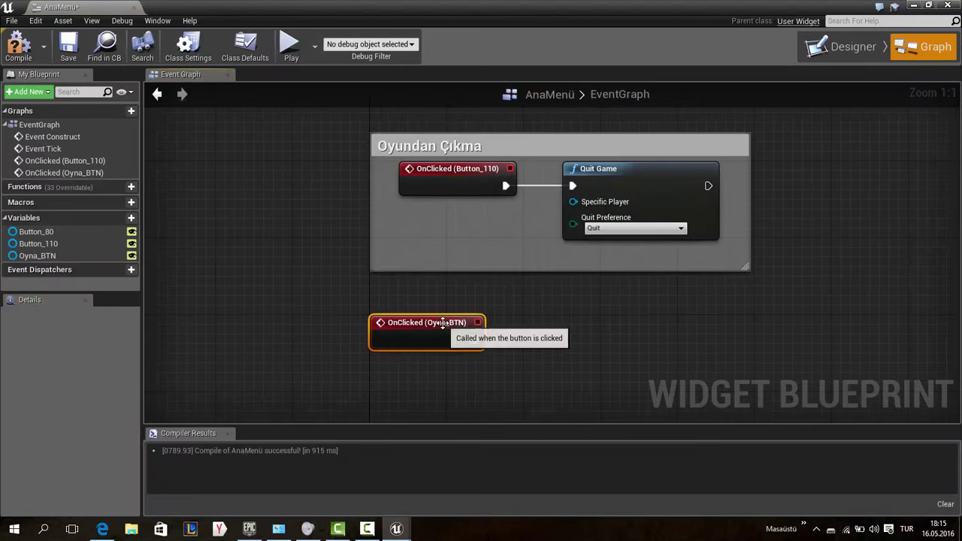
drag(438, 319, 433, 93)
right_drag(518, 142, 474, 340)
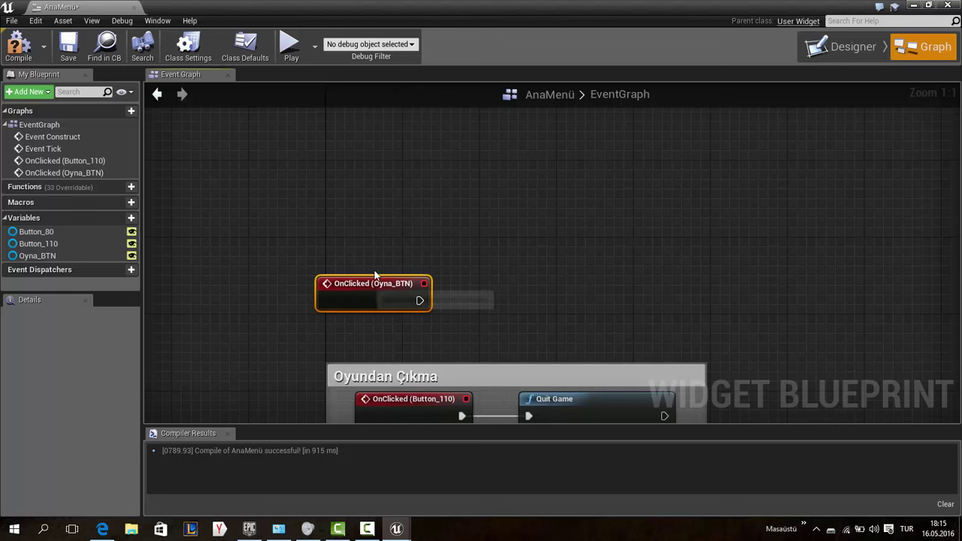
mouse_move(376, 278)
mouse_down()
mouse_move(404, 172)
mouse_move(384, 162)
mouse_up()
Wire an Open Level node to the Oyna_BTN click event and minimize the blueprint editor
drag(439, 185, 516, 186)
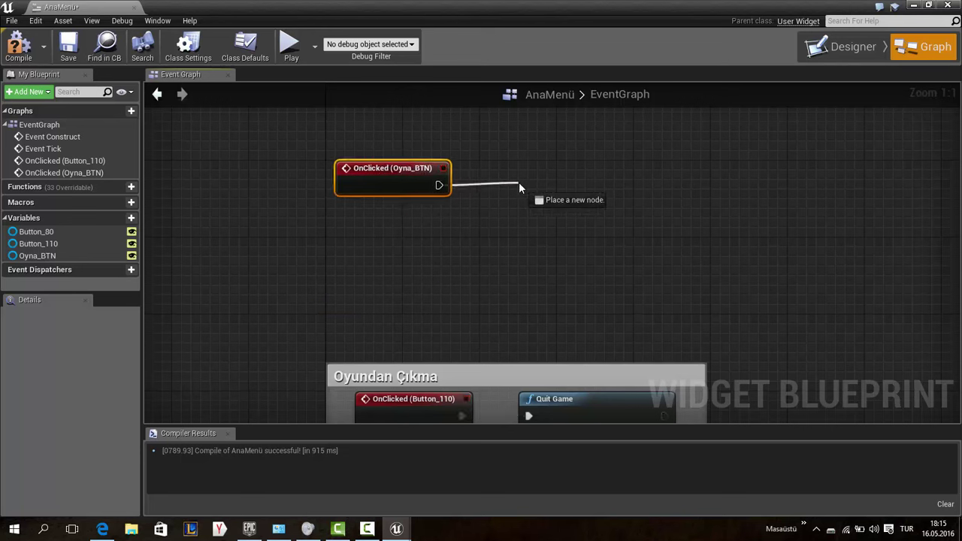
text(ope)
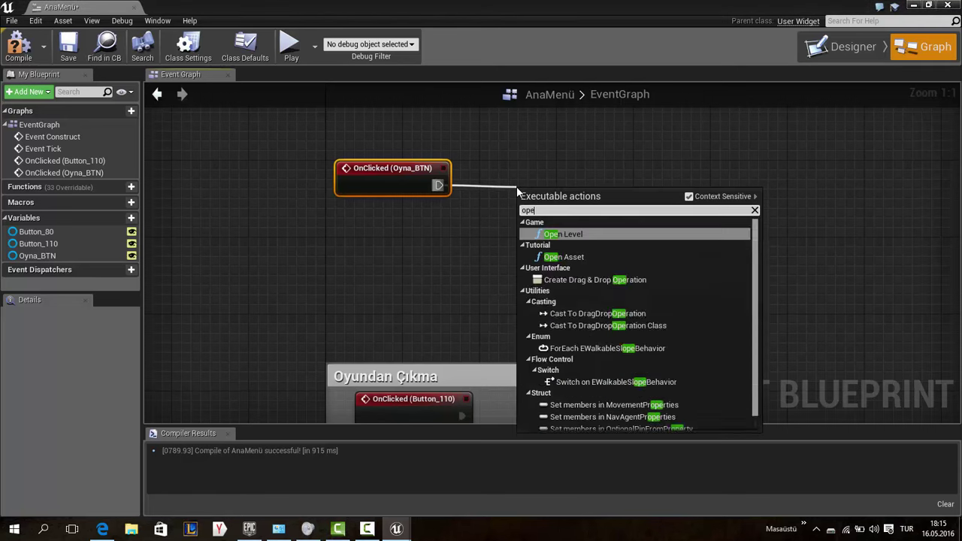
text(n le)
key(Return)
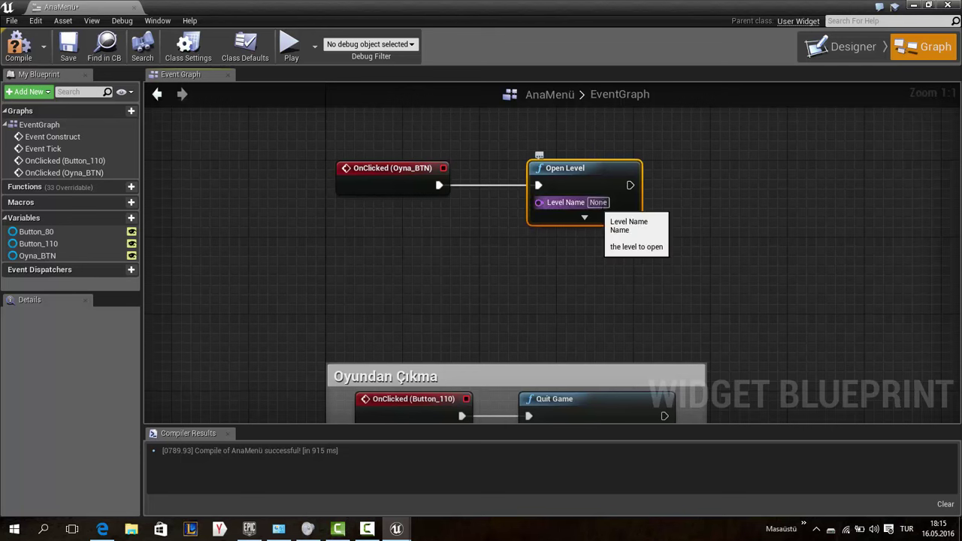
click(598, 202)
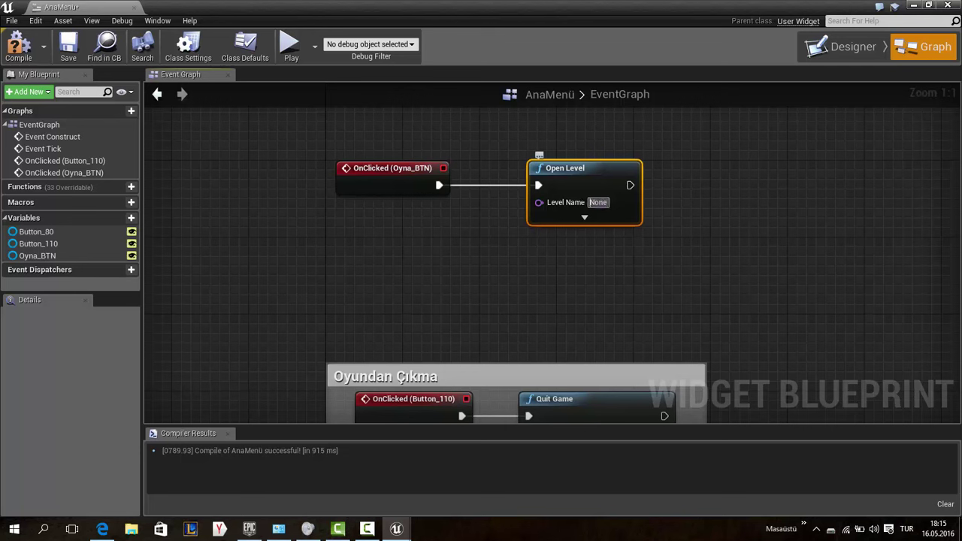
click(584, 217)
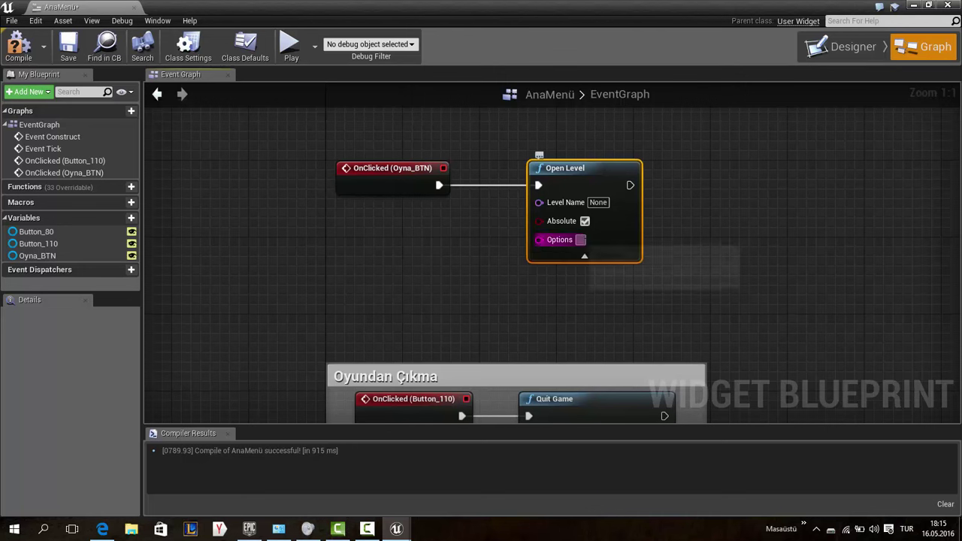
click(591, 257)
right_drag(466, 222, 432, 278)
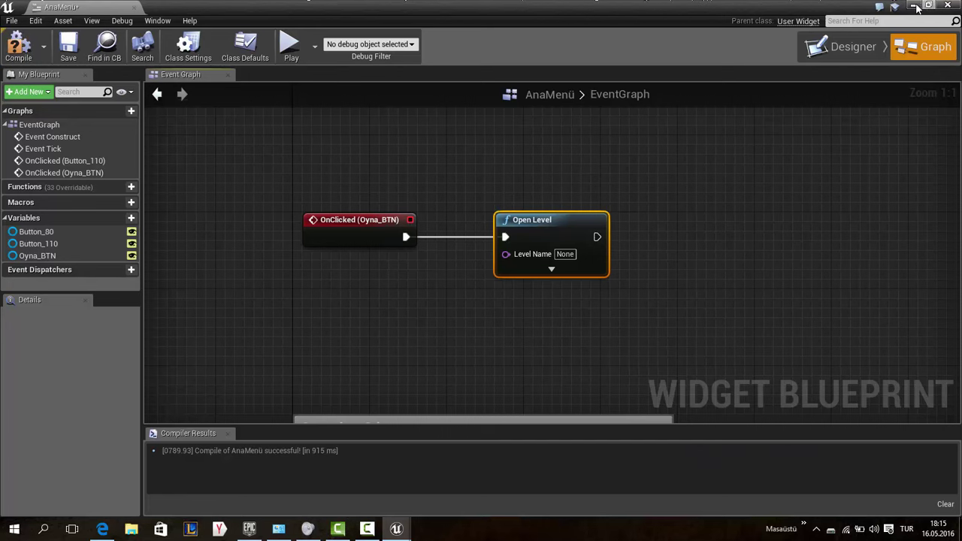
click(916, 6)
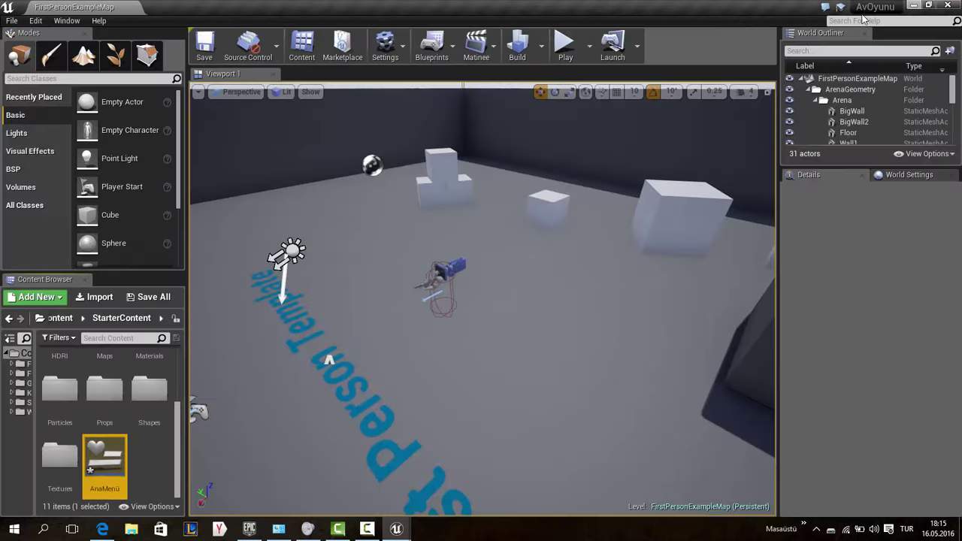
Create a new level from the Default template
click(11, 20)
click(38, 43)
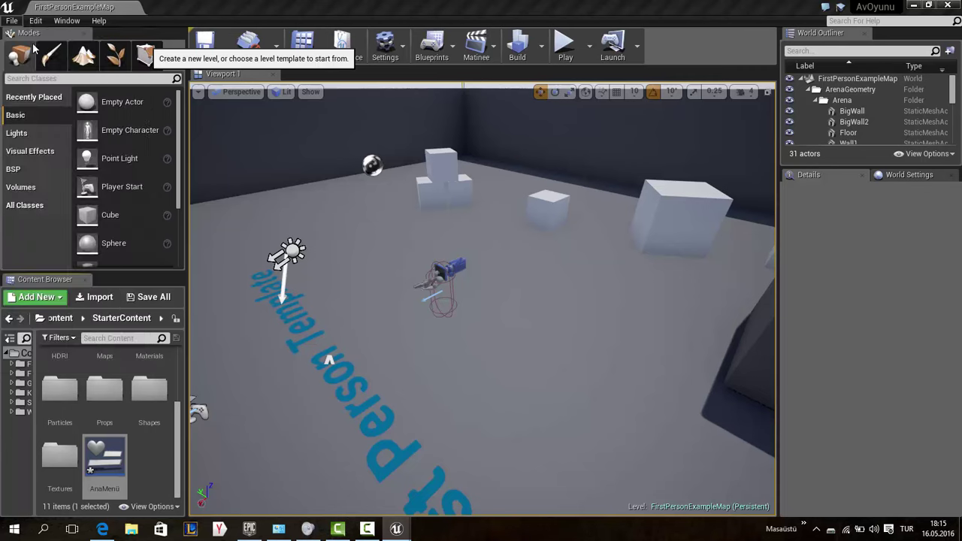
click(384, 210)
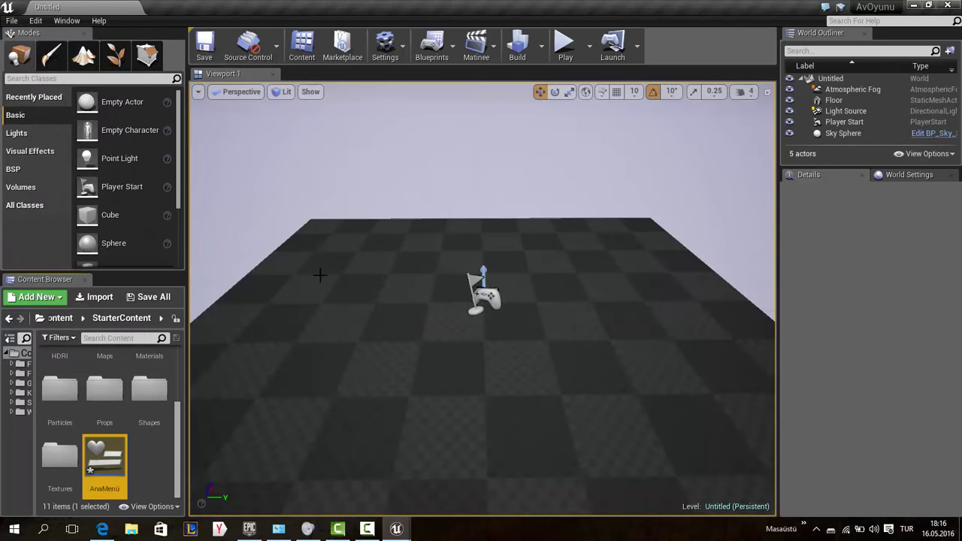
alt+drag(474, 236, 421, 285)
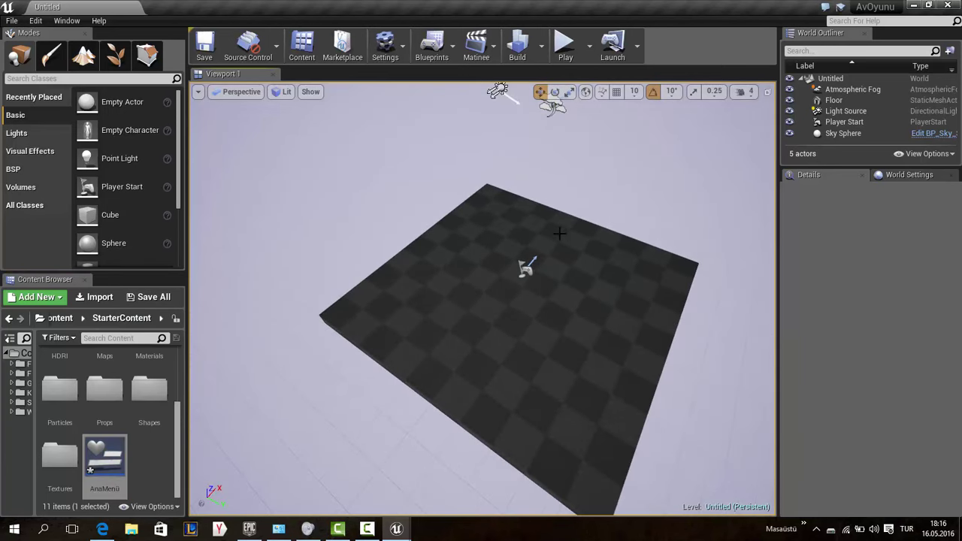
Place a Text Render actor near the player start and rotate it about 150 degrees
click(530, 268)
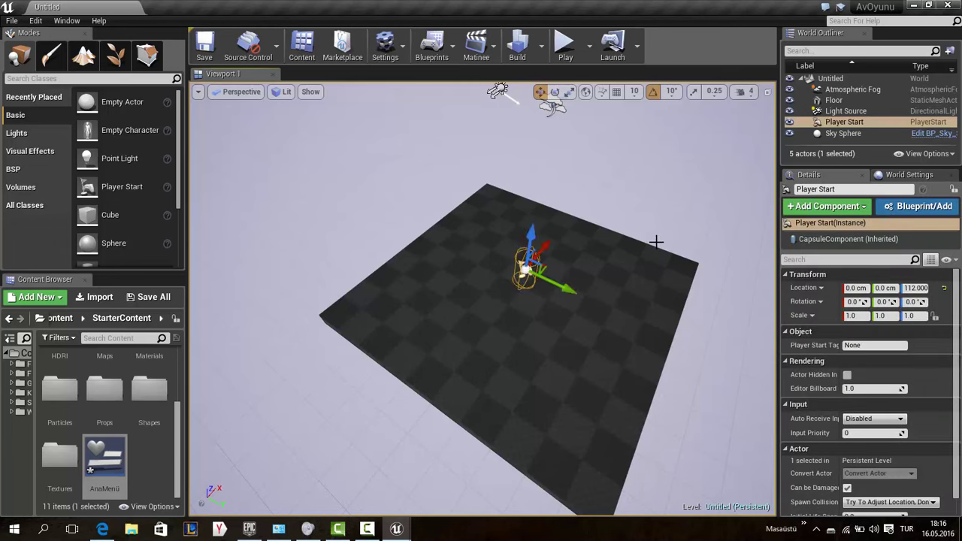
scroll(543, 218, up, 5)
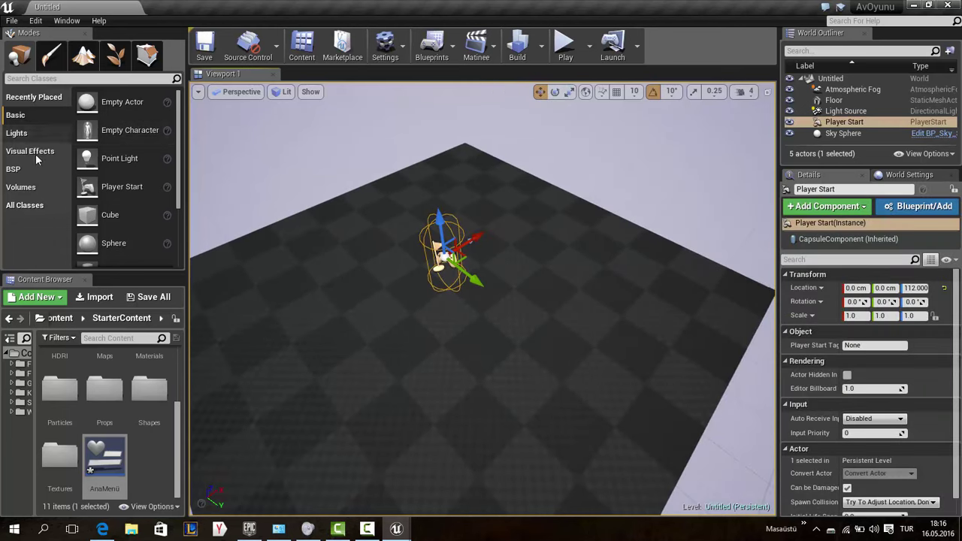
scroll(120, 173, down, 3)
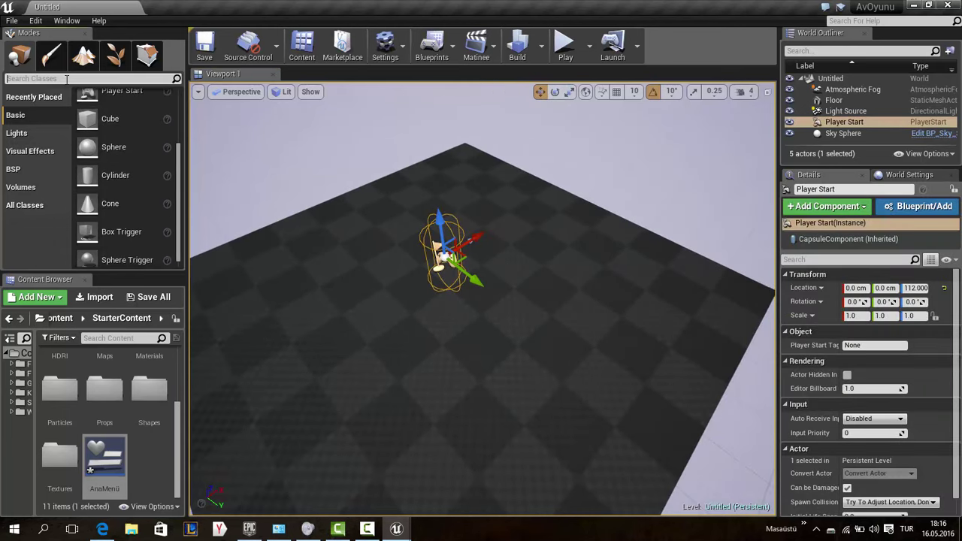
text(text)
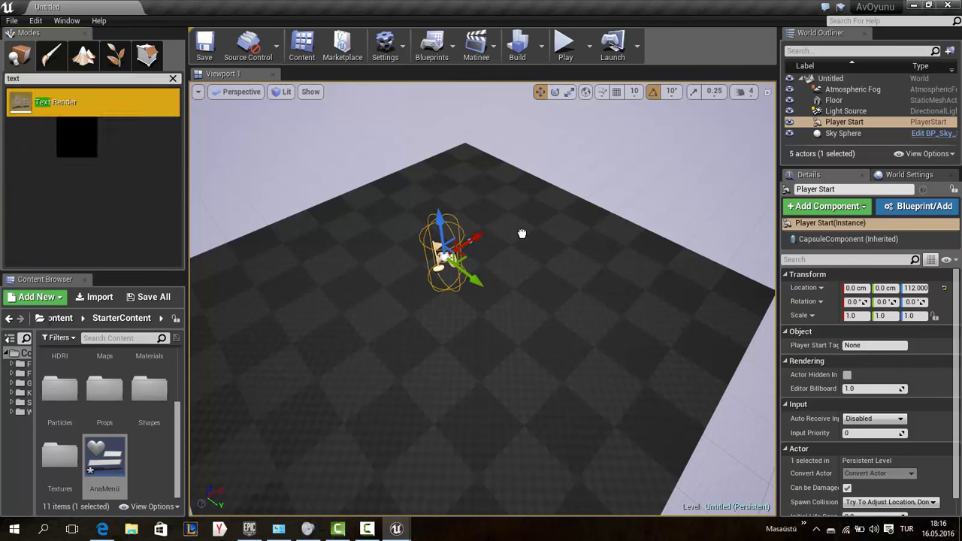
mouse_move(526, 208)
mouse_down()
mouse_move(519, 187)
mouse_move(530, 143)
mouse_up()
mouse_move(519, 196)
mouse_down()
mouse_move(550, 219)
mouse_move(544, 213)
mouse_up()
key(r)
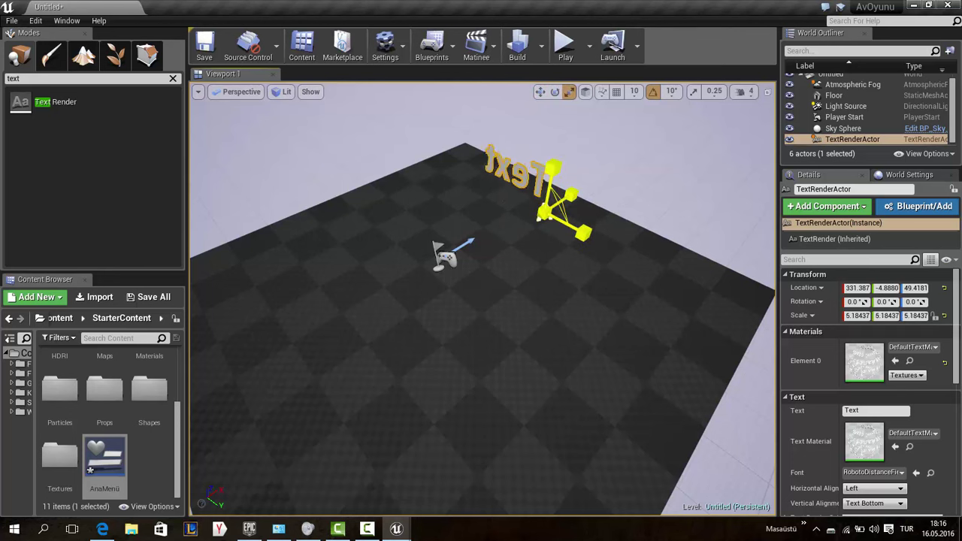
key(w)
key(e)
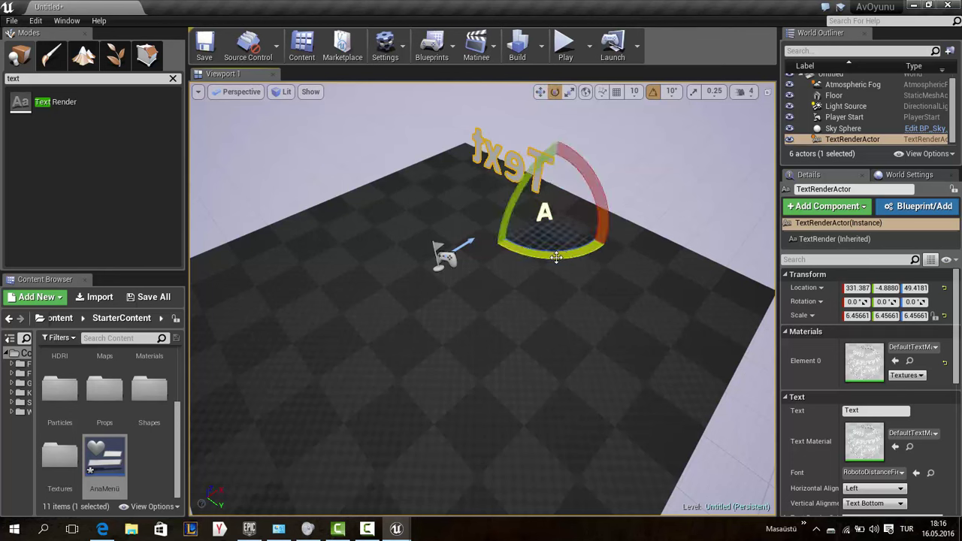
mouse_move(556, 254)
mouse_down()
mouse_move(526, 263)
mouse_move(479, 243)
mouse_up()
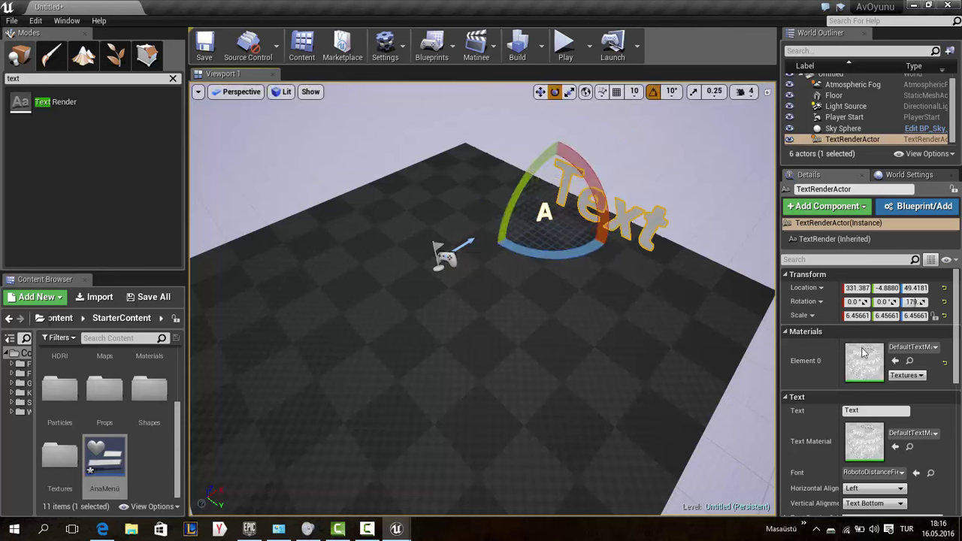
Set the text to 'LEVEL 1', move it further along Y, and save the level
click(870, 412)
text(LEVEL 1)
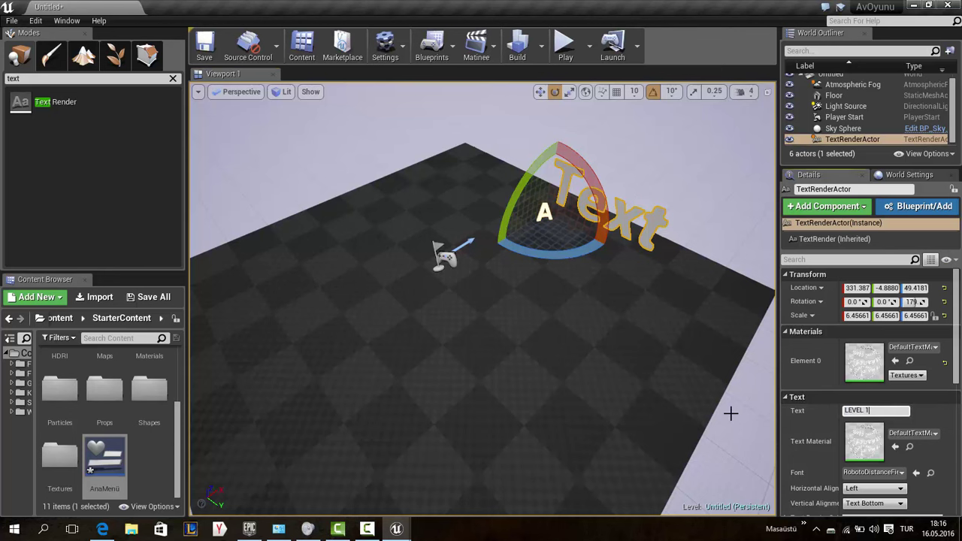
key(Return)
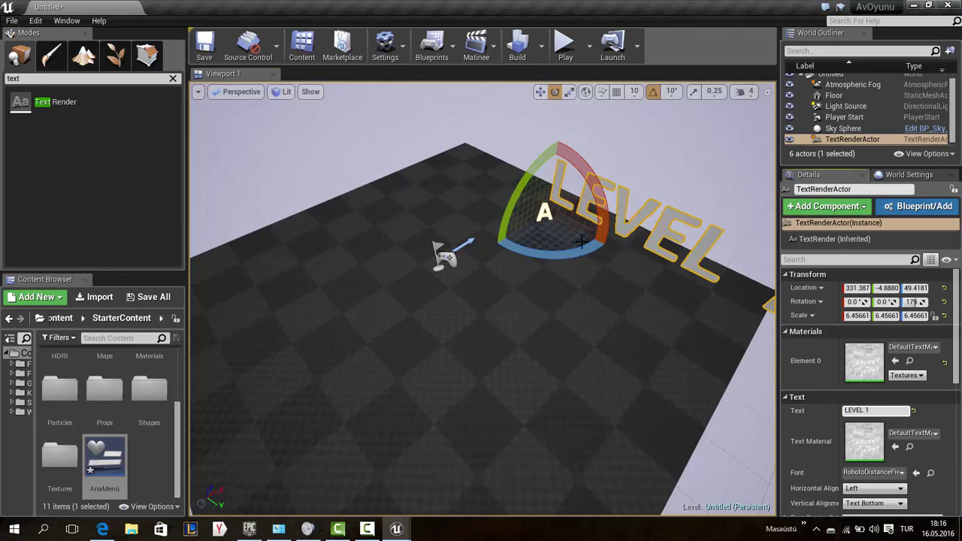
middle_drag(582, 240, 554, 220)
key(w)
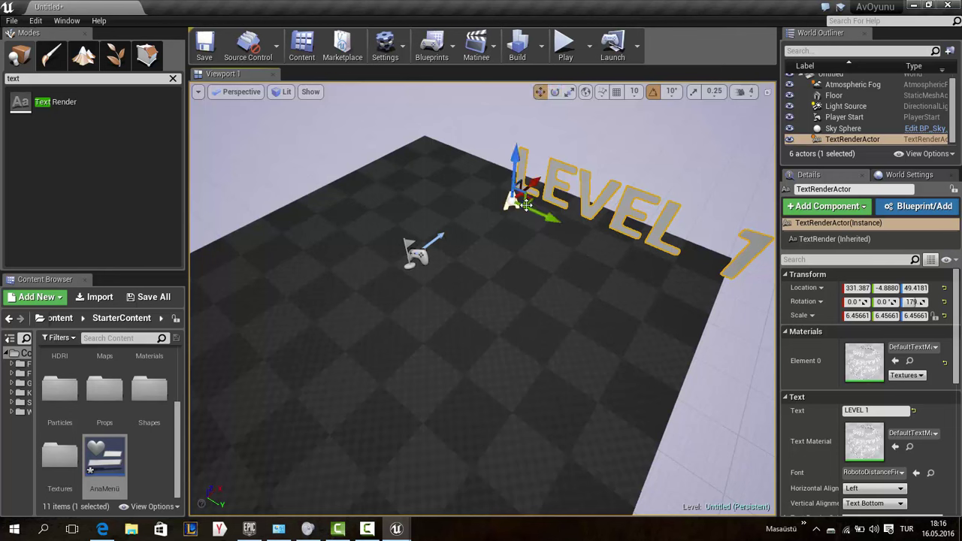
drag(552, 219, 460, 187)
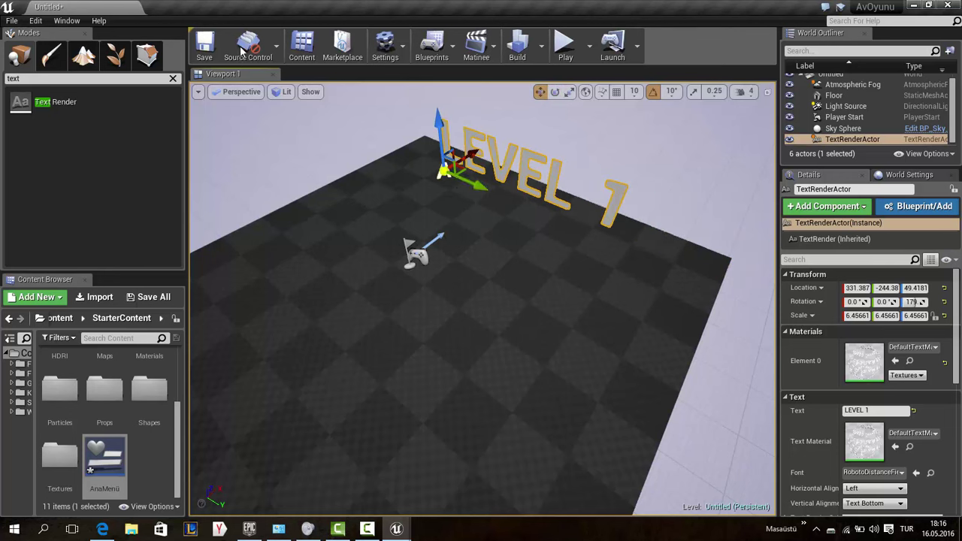
click(204, 43)
text(Level)
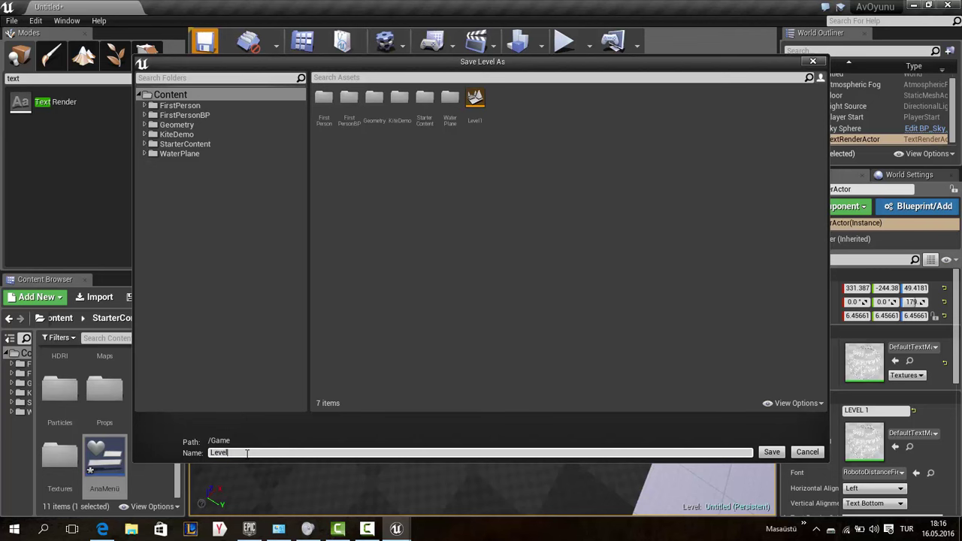
Save the new level as 'Level' and reopen the AnaMenü widget blueprint
key(Return)
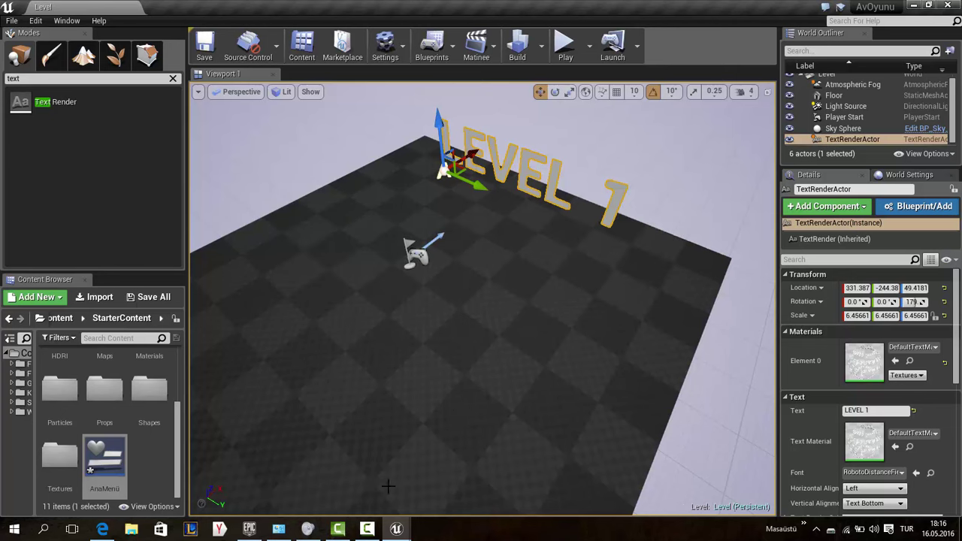
double_click(105, 456)
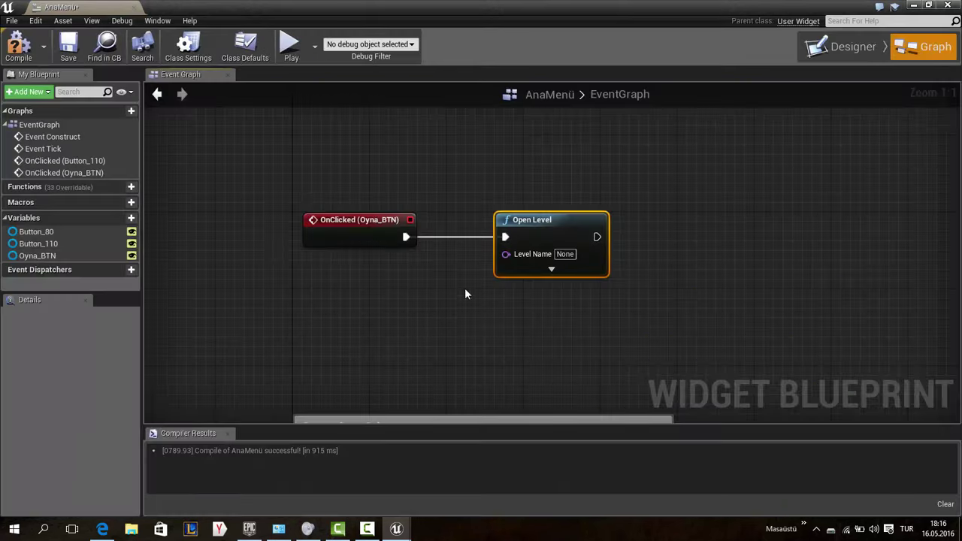
Set the Open Level node's Level Name to 'Level'
right_drag(571, 236, 510, 202)
click(505, 220)
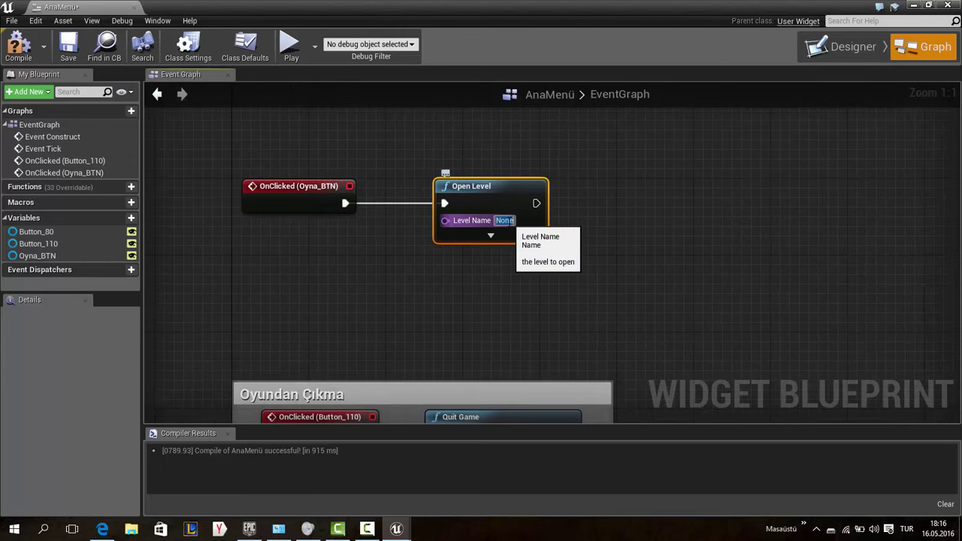
text(Level)
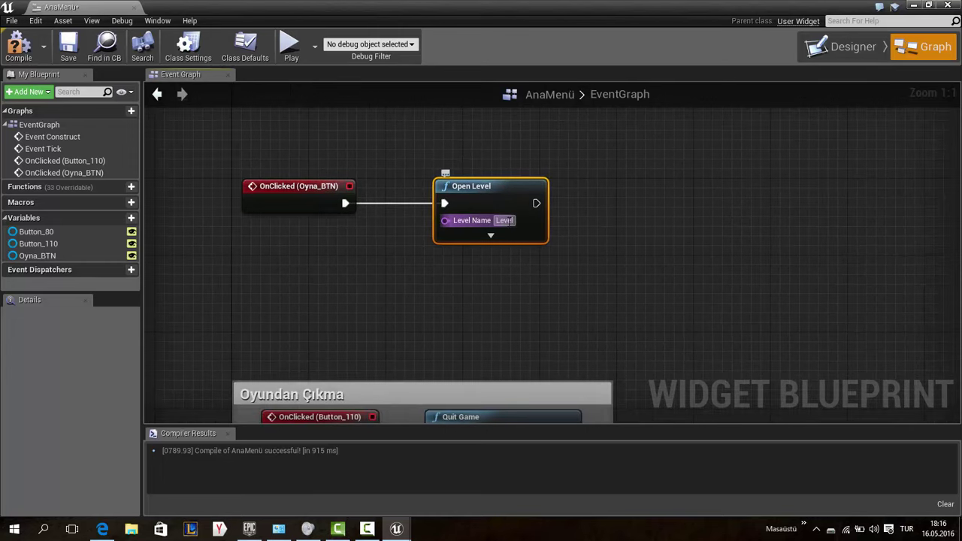
key(Return)
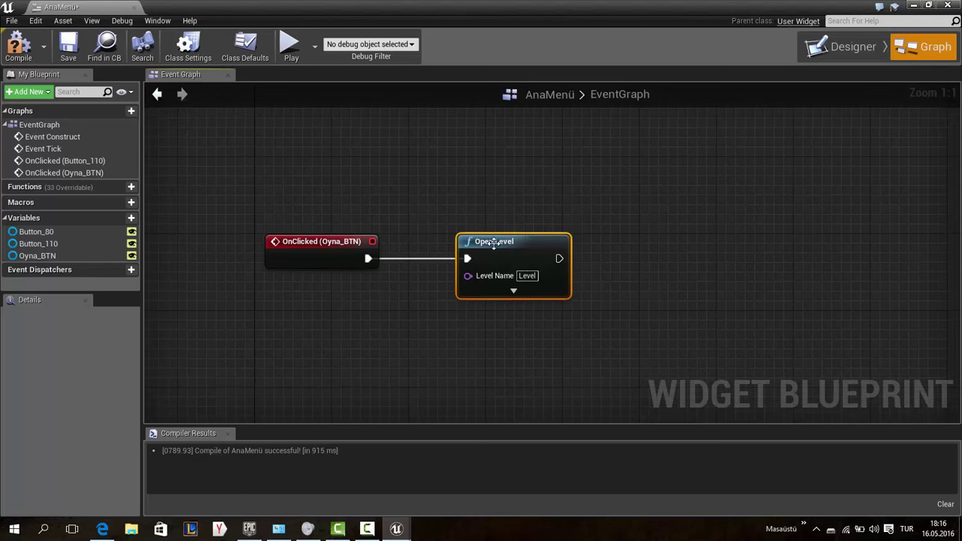
drag(474, 233, 752, 246)
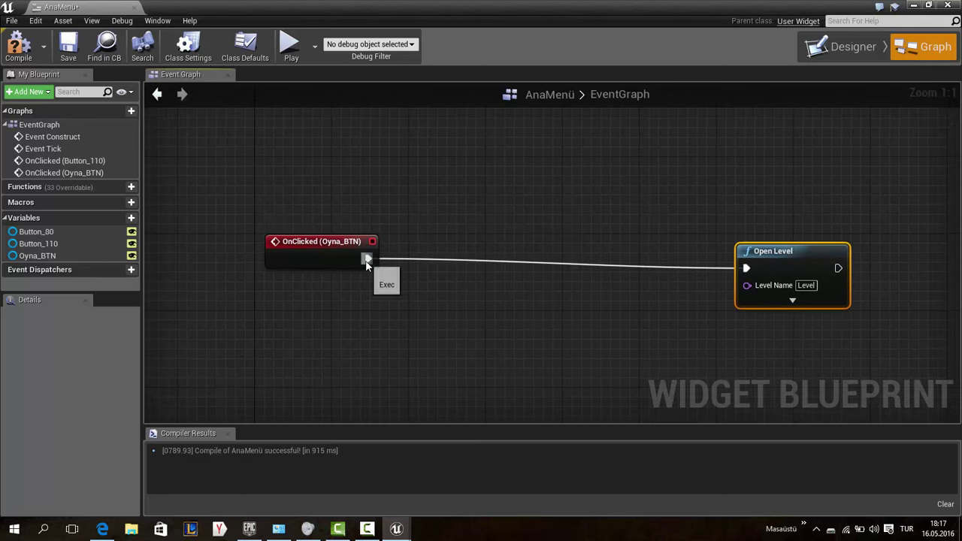
Insert an Execute Console Command node after OnClicked, then unlink and delete it
drag(369, 258, 420, 261)
text(ex)
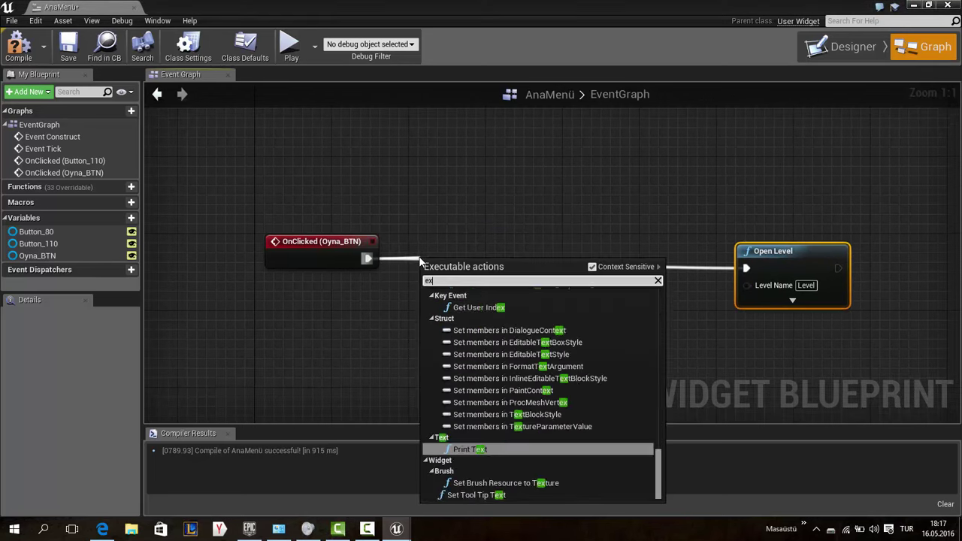
text(ecute)
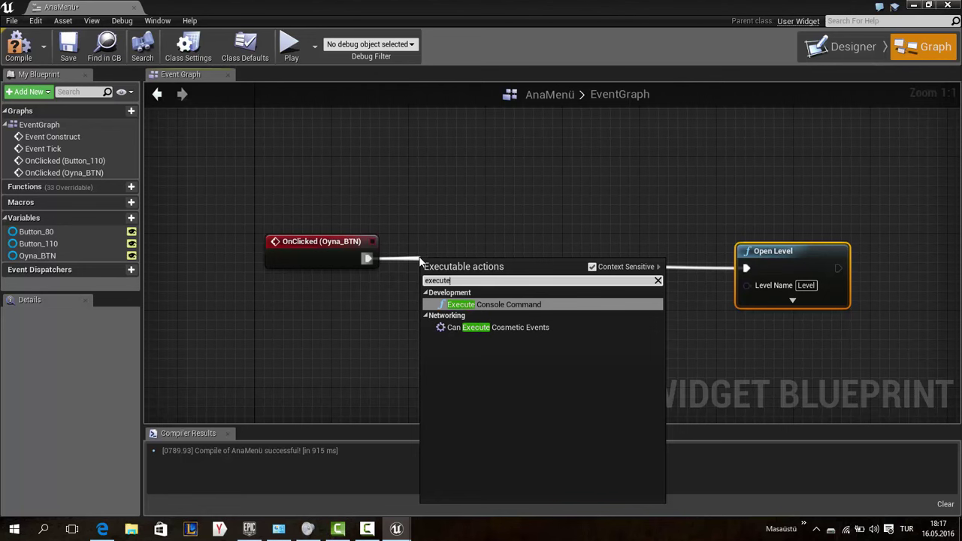
key(Return)
drag(452, 274, 461, 254)
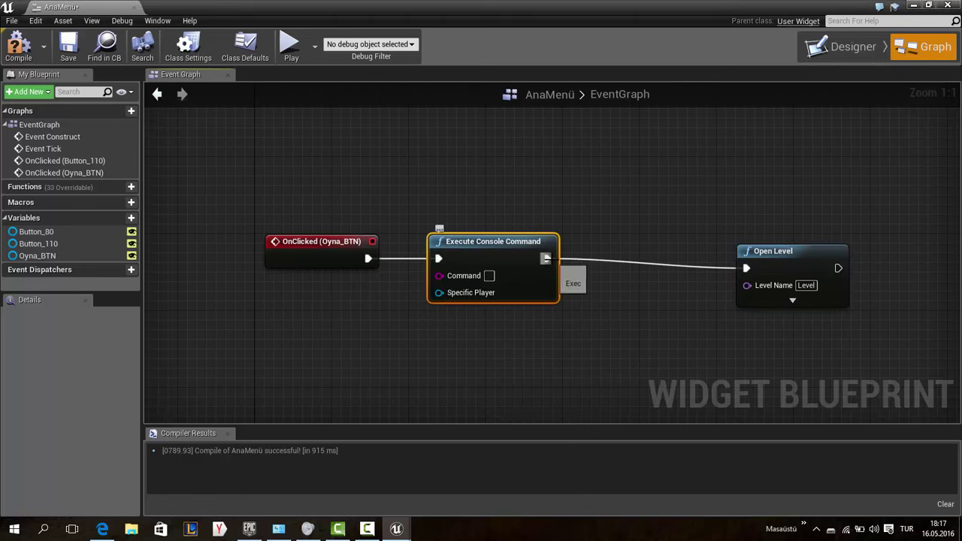
right_click(546, 259)
click(526, 289)
text(open Level)
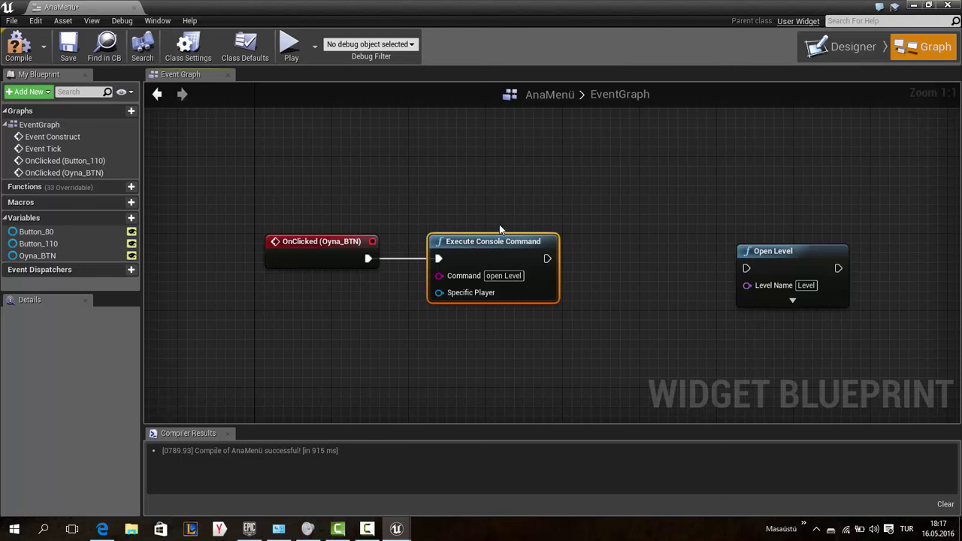
right_drag(500, 229, 515, 226)
key(Delete)
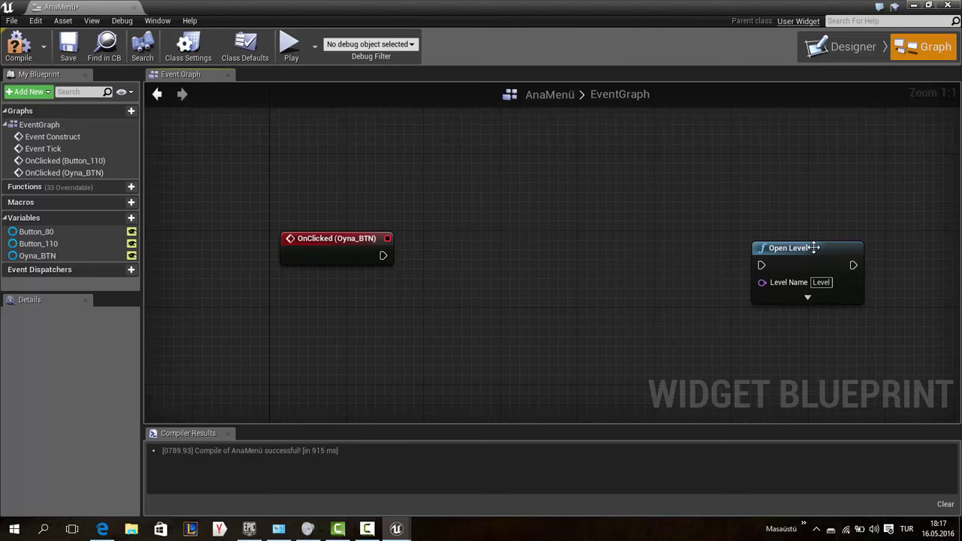
Reconnect OnClicked (Oyna_BTN) directly to Open Level, tidy the nodes, and minimize the editor
drag(814, 247, 486, 247)
drag(434, 265, 385, 259)
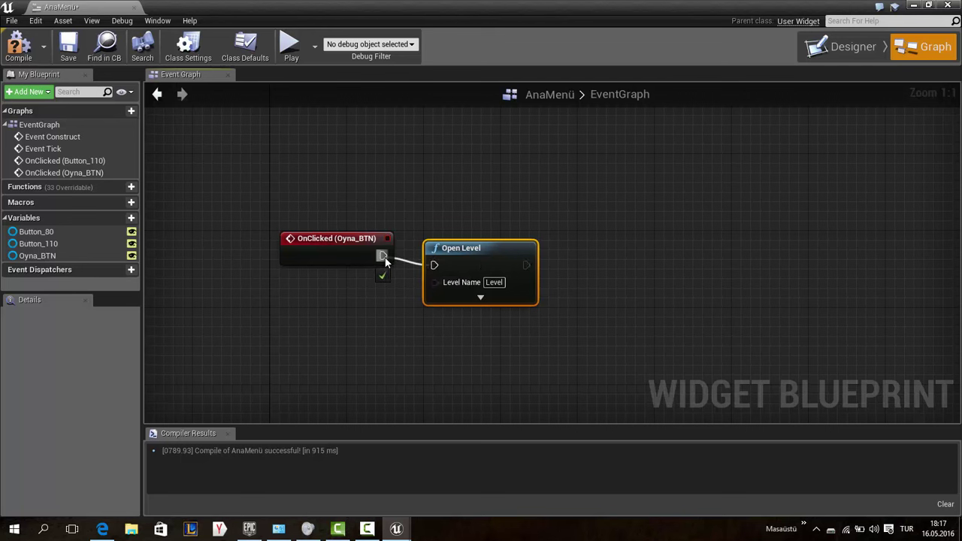
key(q)
drag(331, 200, 482, 262)
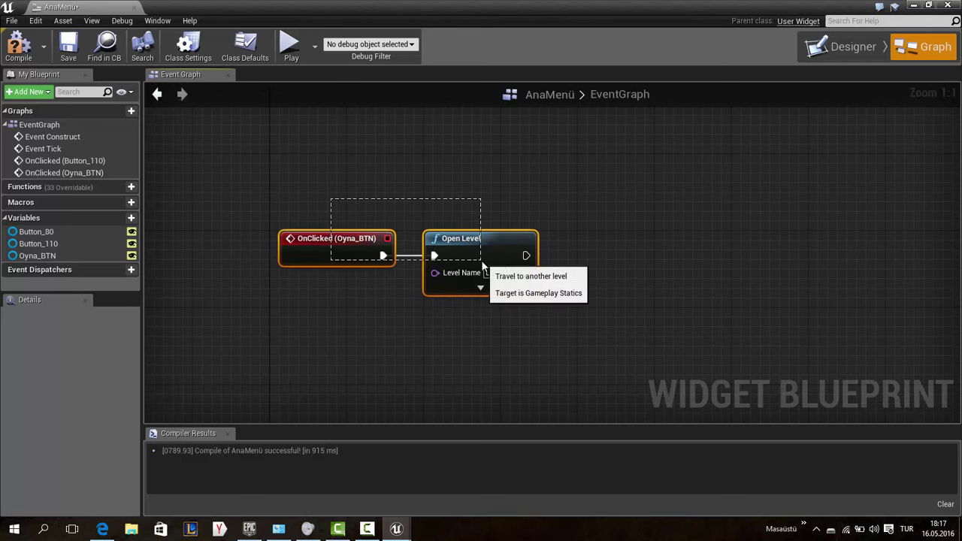
drag(349, 247, 359, 246)
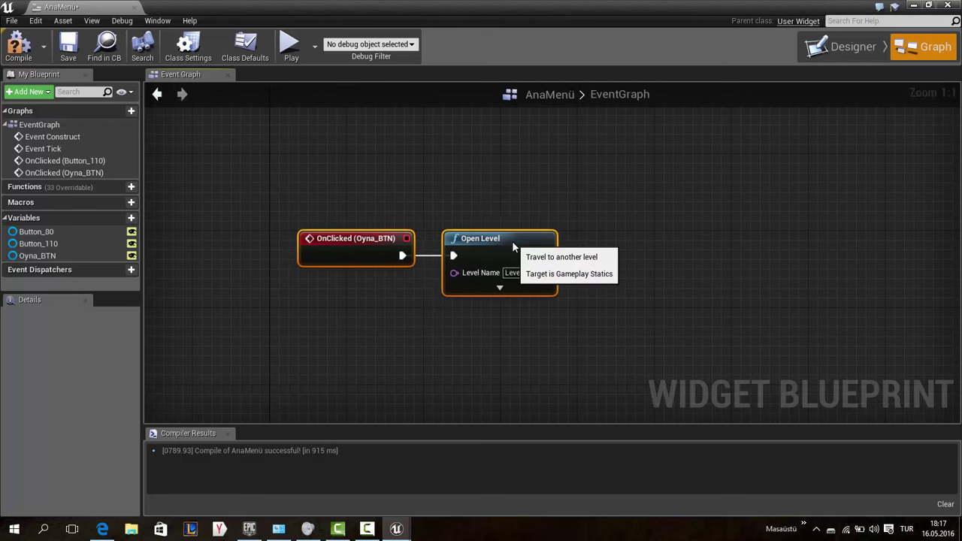
mouse_move(480, 242)
mouse_down()
mouse_move(644, 236)
mouse_move(760, 244)
mouse_up()
click(476, 242)
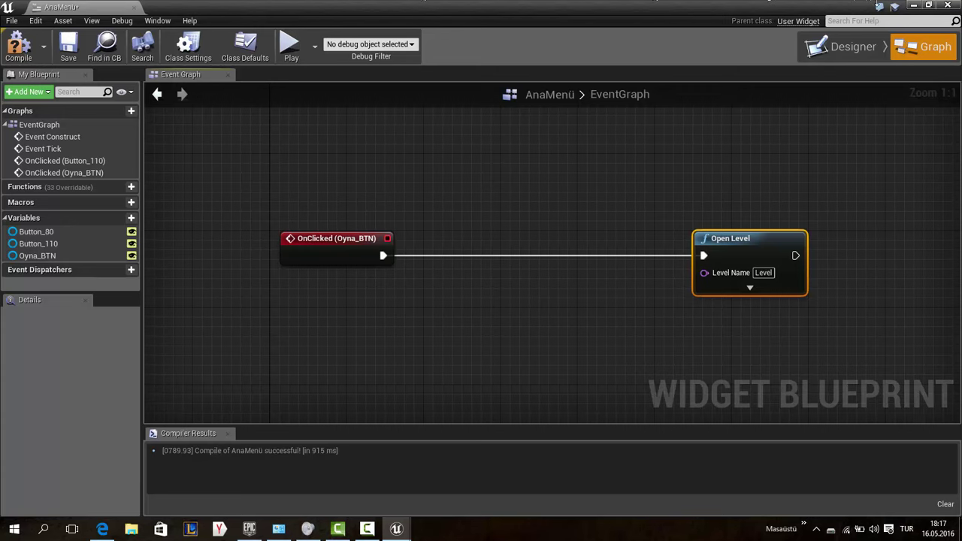
click(914, 6)
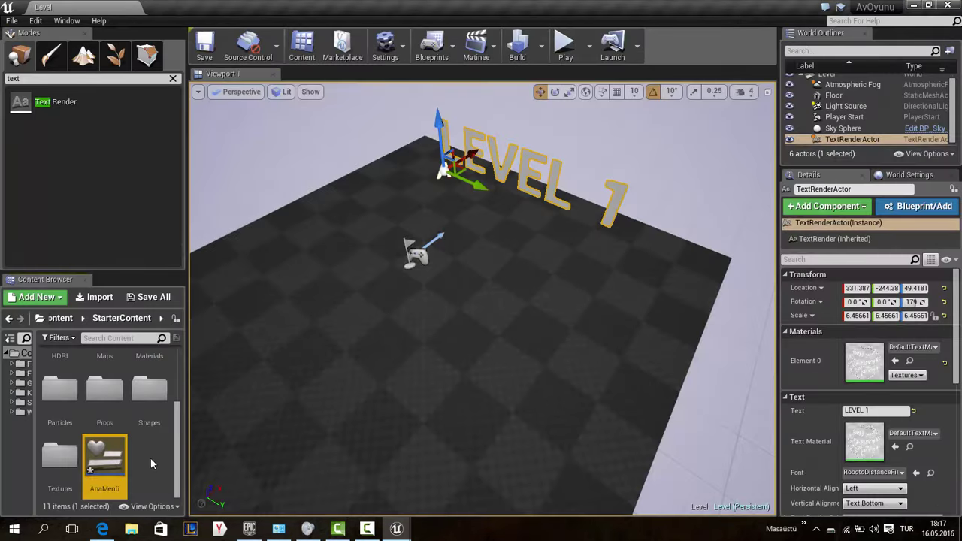
Create a widget blueprint named Yükleme_Ekranı in StarterContent and open it
right_click(145, 460)
mouse_move(193, 402)
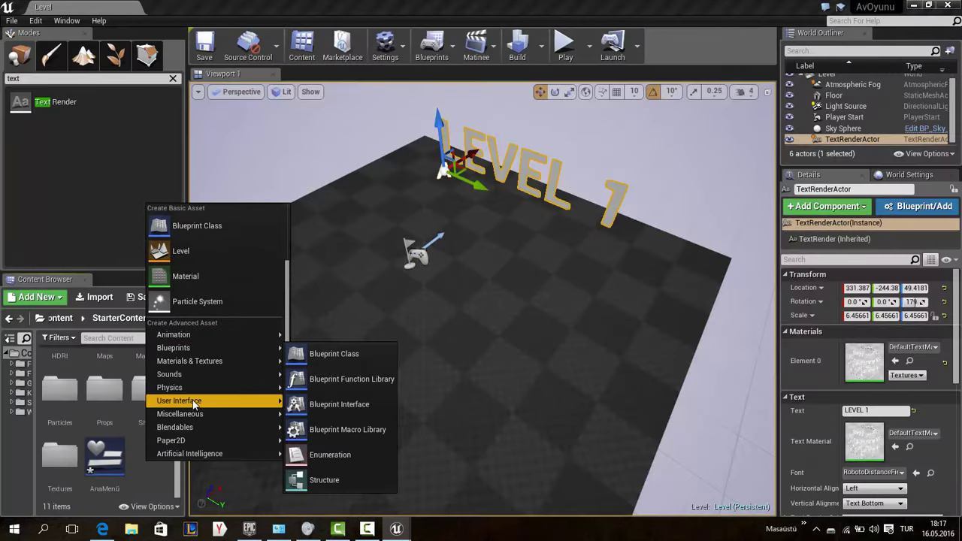
click(332, 475)
text(Yükl)
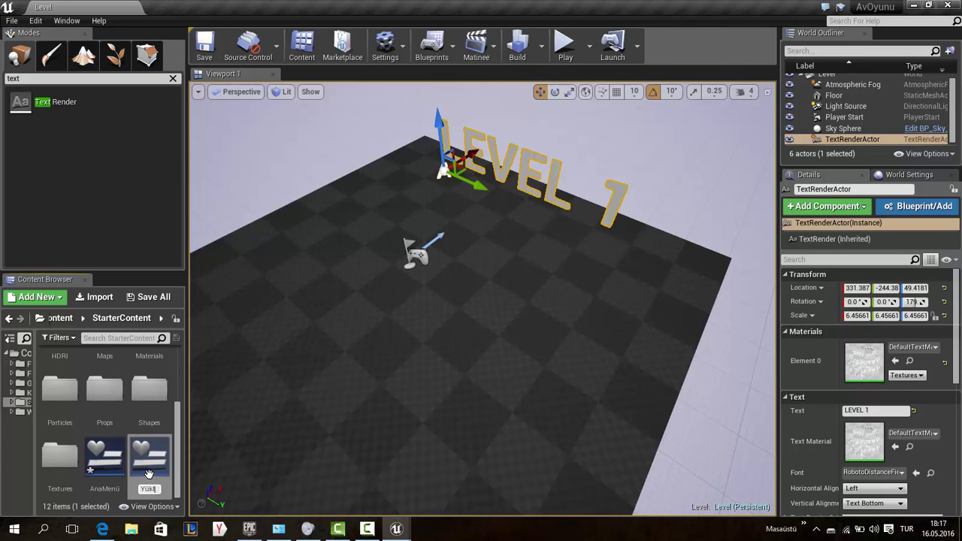
text(eme_Ekranı)
key(Return)
double_click(156, 479)
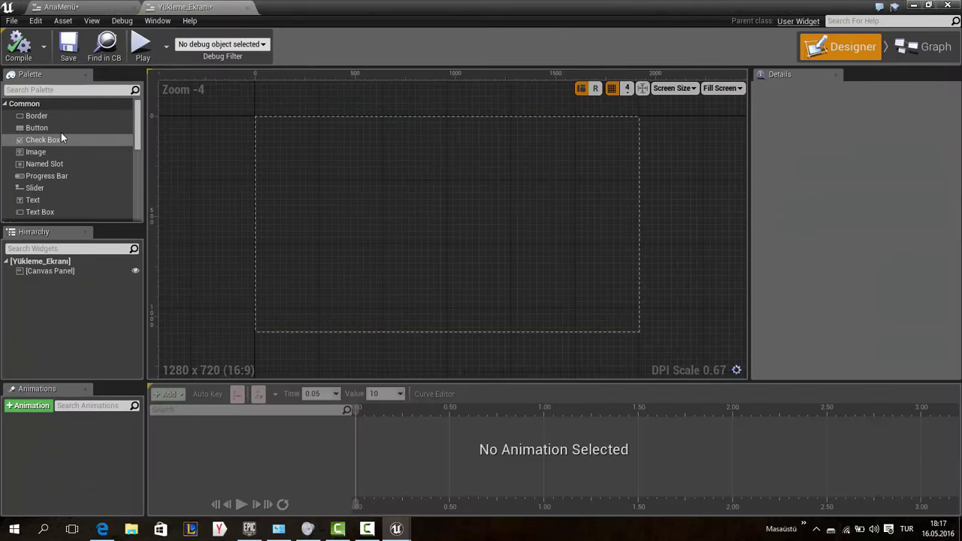
Drag an Image widget from the Palette onto the canvas's top-left corner
scroll(73, 151, down, 2)
scroll(76, 168, down, 2)
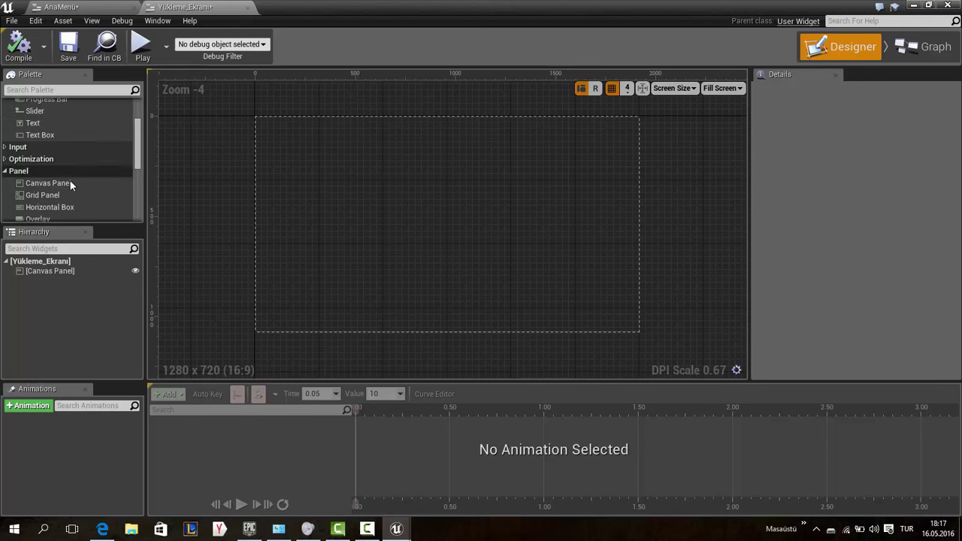
scroll(69, 181, down, 2)
scroll(62, 181, up, 5)
scroll(51, 154, up, 1)
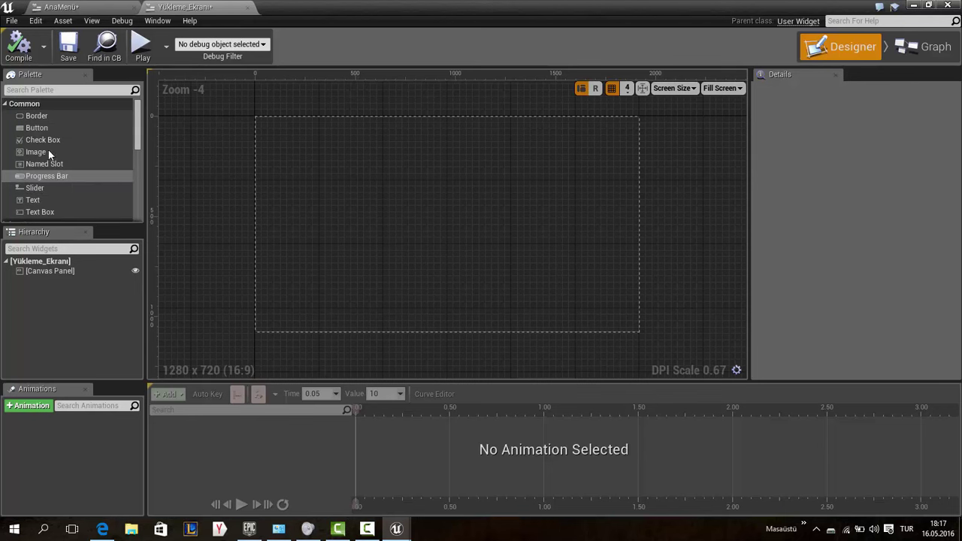
drag(35, 152, 256, 132)
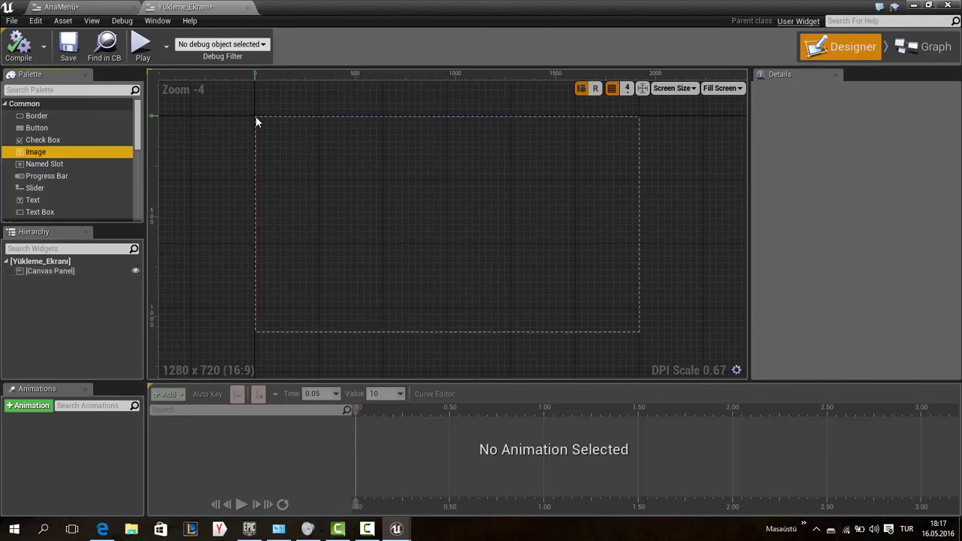
drag(256, 122, 279, 129)
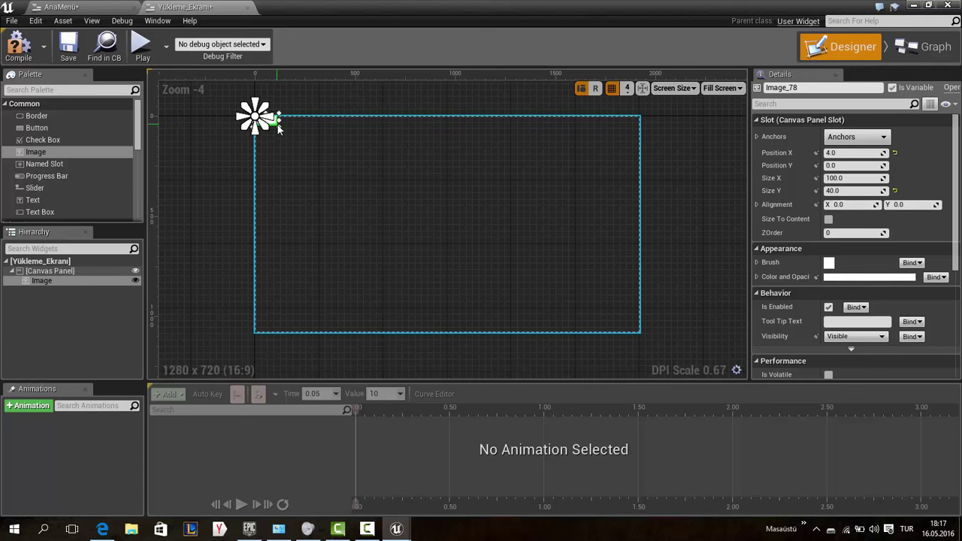
Stretch the Image across the canvas and tint it black
drag(337, 155, 644, 334)
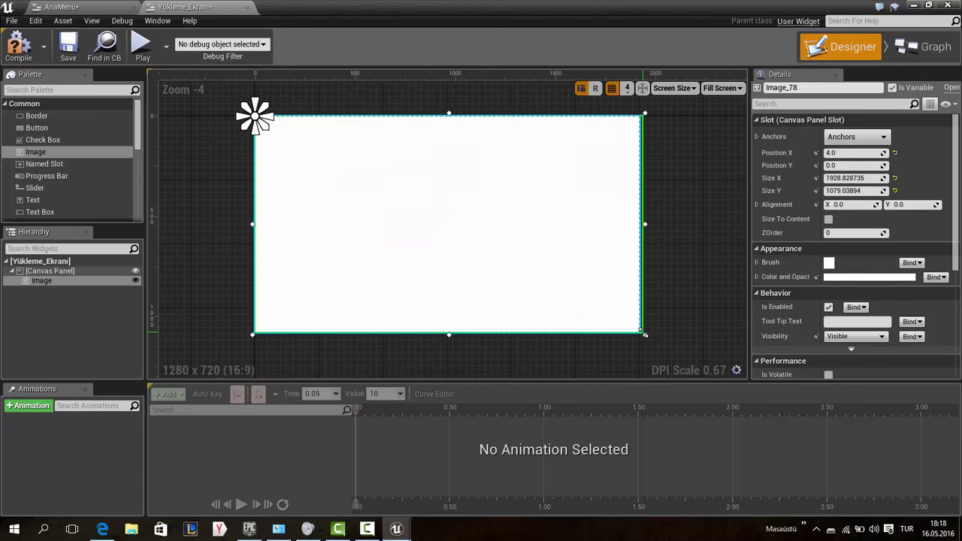
click(758, 263)
click(888, 285)
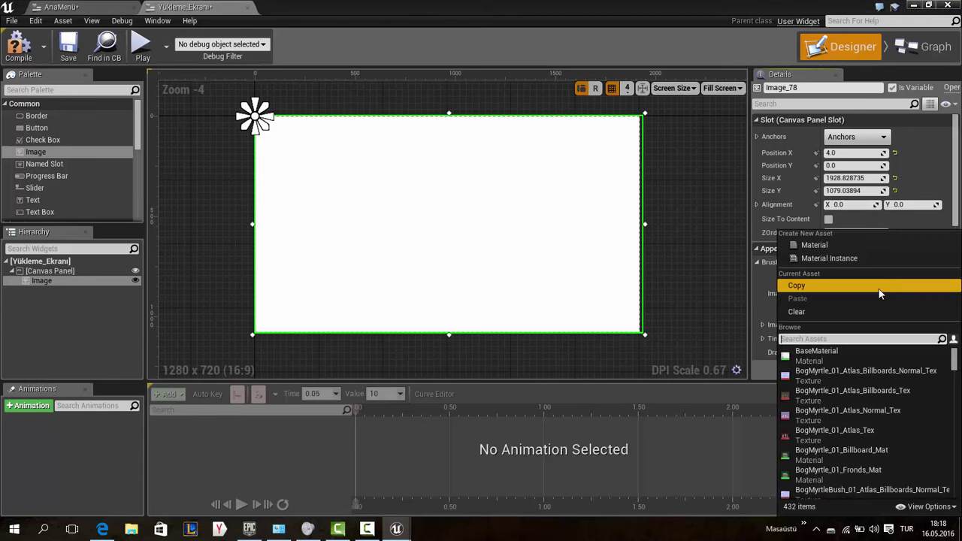
click(758, 285)
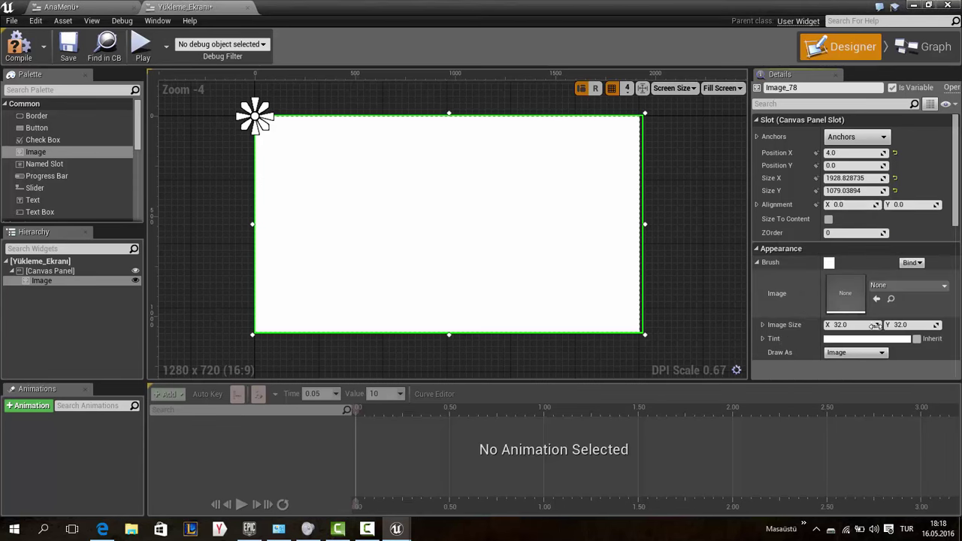
click(842, 339)
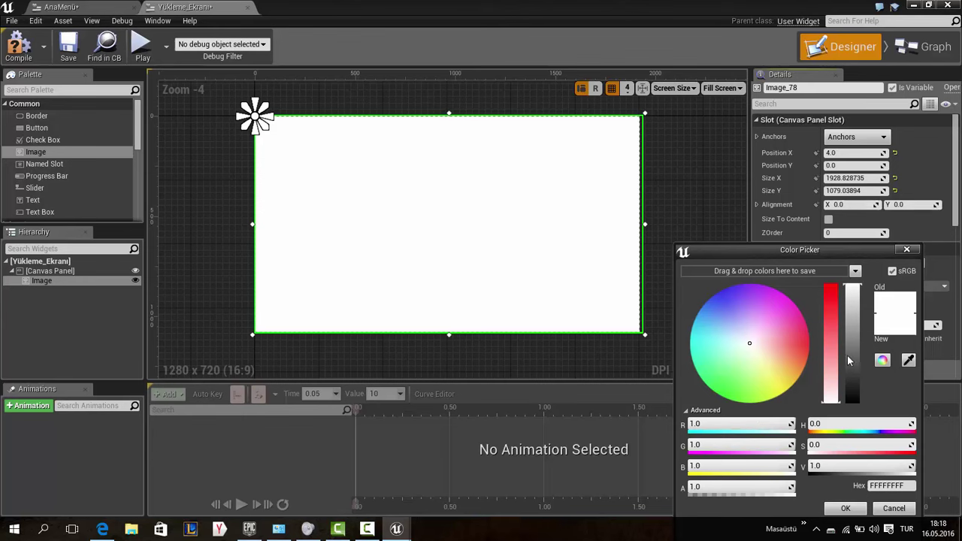
drag(852, 355, 850, 458)
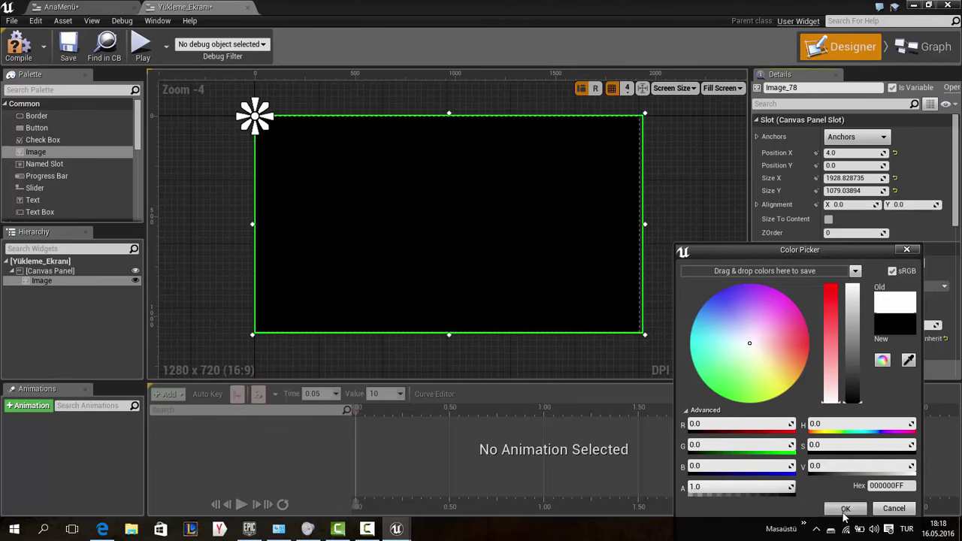
click(845, 510)
Anchor the image with the full-screen stretch preset and check its anchors
scroll(865, 330, down, 2)
scroll(849, 323, down, 2)
scroll(840, 317, down, 2)
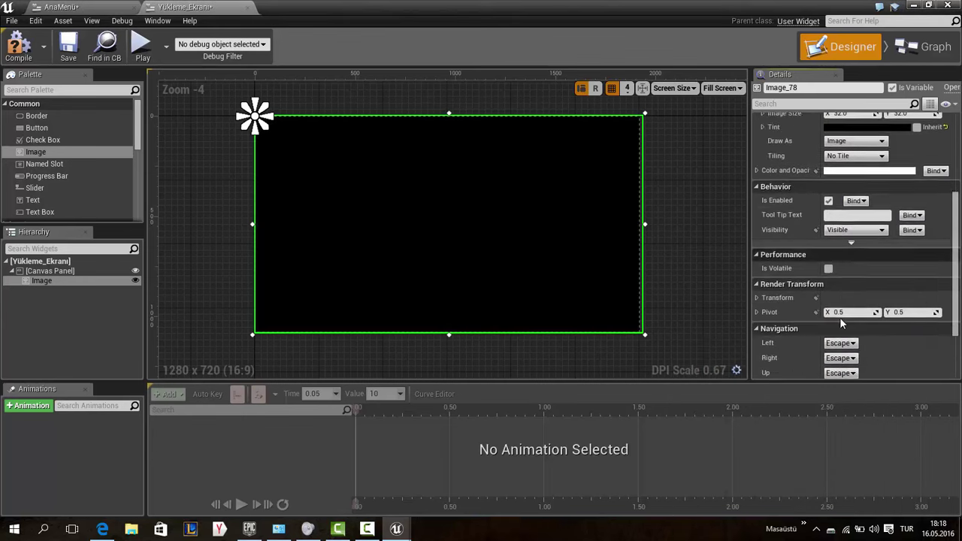
scroll(840, 317, down, 2)
scroll(355, 175, up, 3)
scroll(349, 202, down, 2)
scroll(318, 182, down, 1)
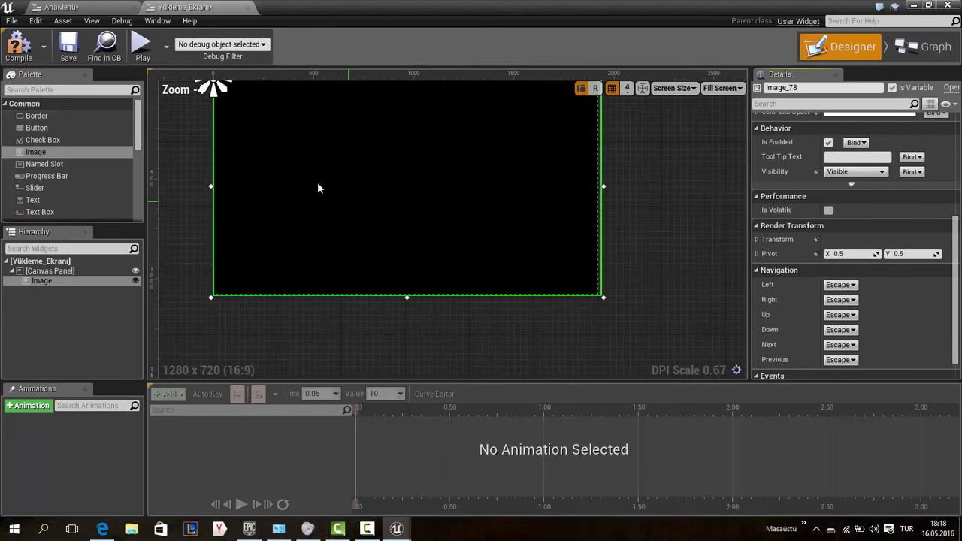
scroll(835, 143, up, 3)
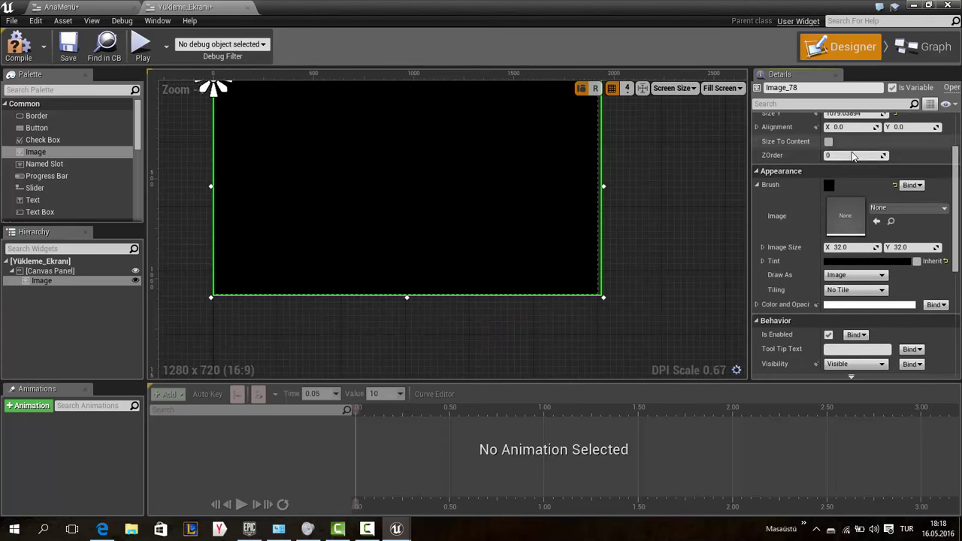
scroll(854, 156, up, 2)
click(857, 136)
click(868, 284)
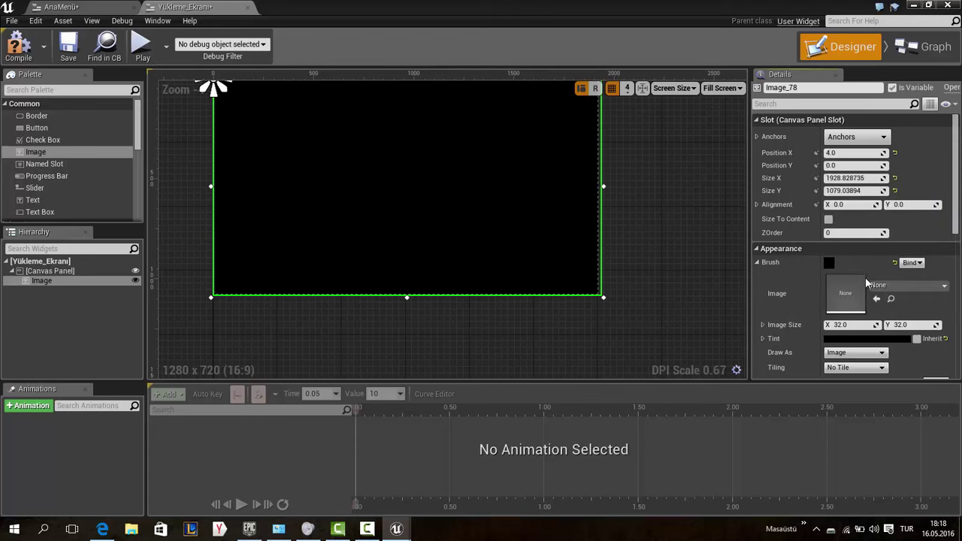
right_drag(193, 170, 233, 235)
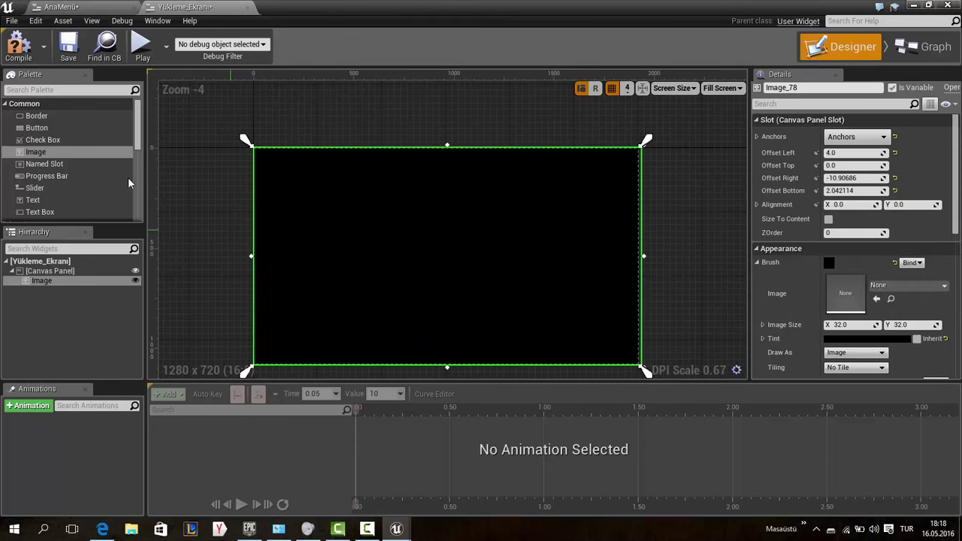
scroll(62, 174, down, 2)
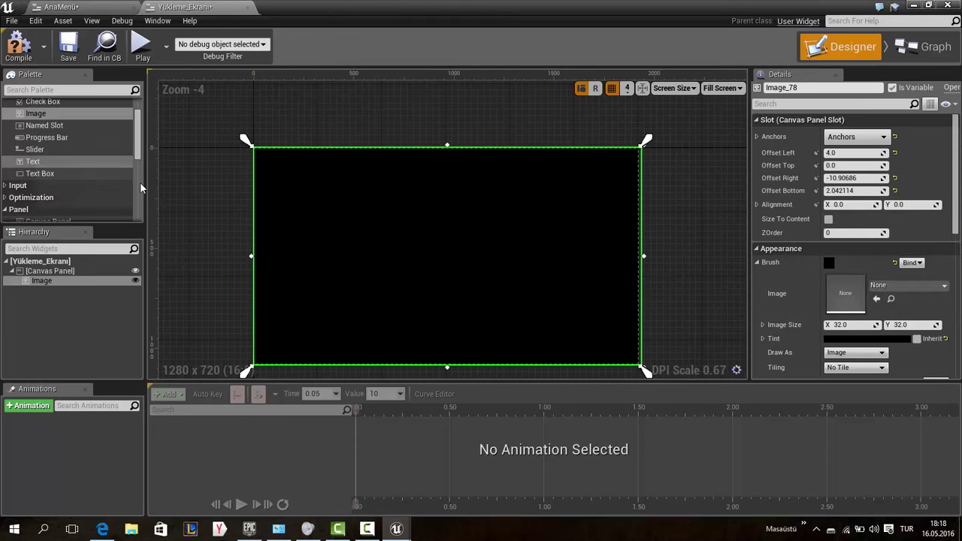
Add a Text widget to the canvas reading 'YÜKLENİYOR'
drag(33, 162, 507, 259)
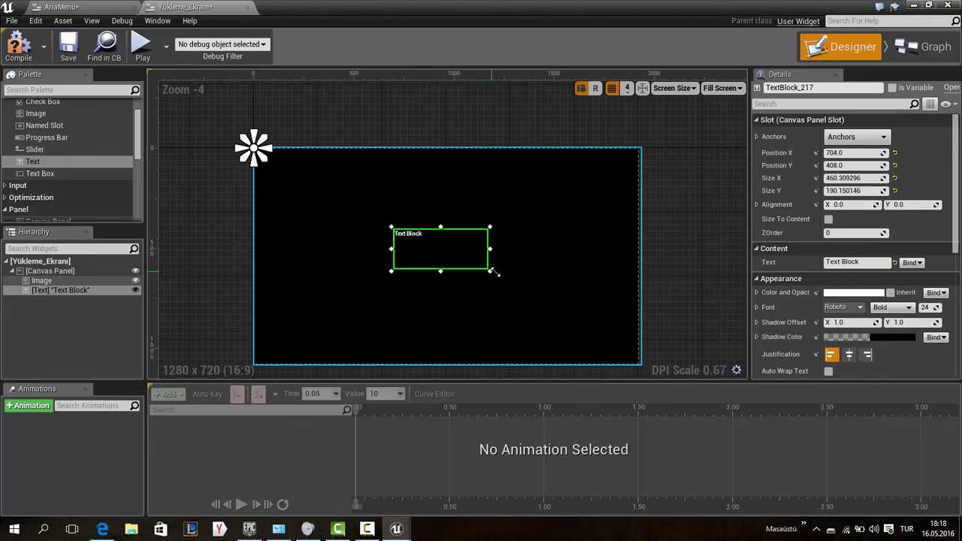
click(866, 263)
text(LOADI)
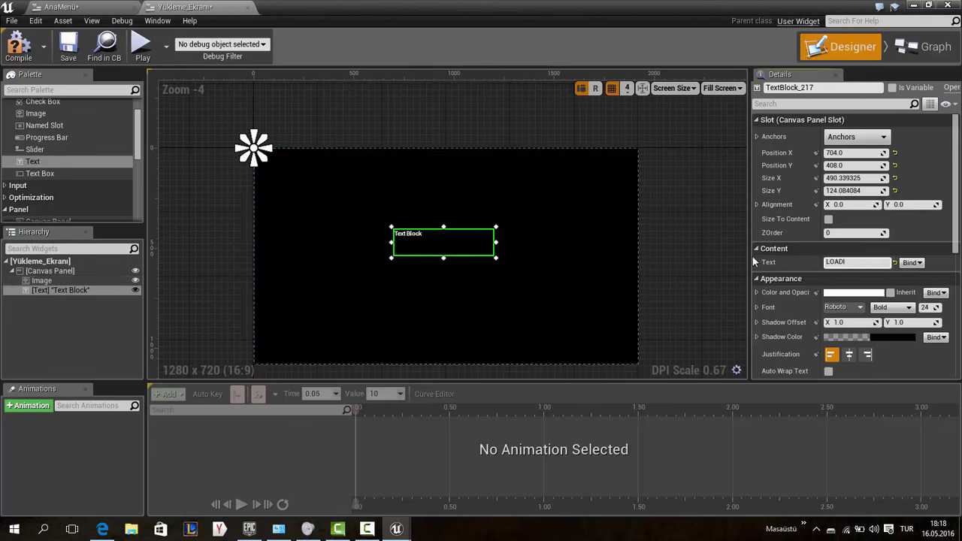
key(BackSpace)
key(BackSpace)
key(BackSpace)
text(UKL)
text(ENIYOR)
key(Return)
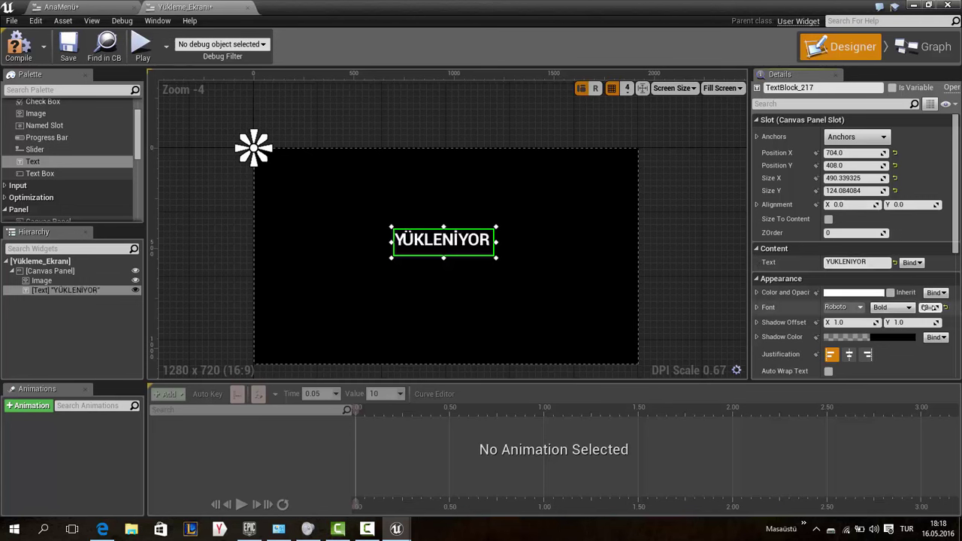
text(63)
Set the text's font size to 63, anchor it to the centre and move it slightly lower
drag(470, 244, 449, 251)
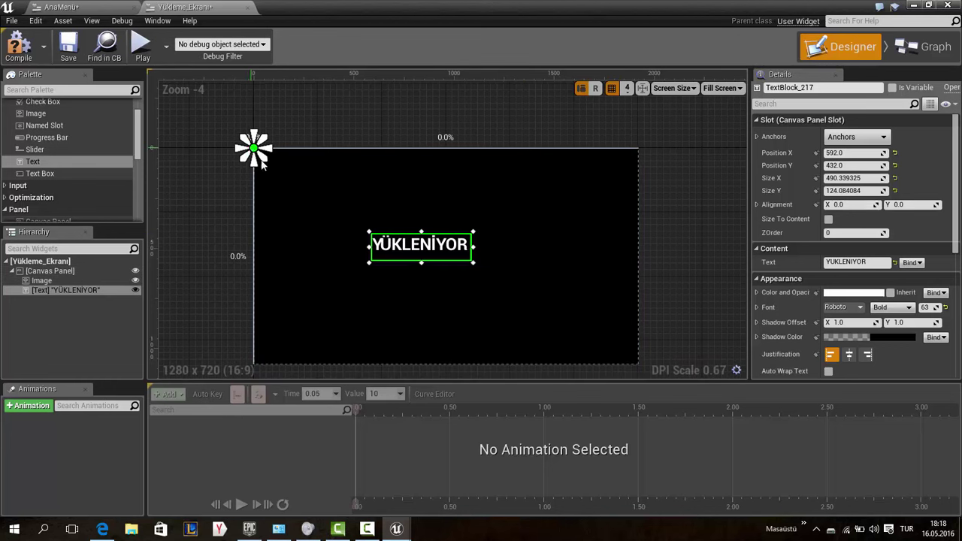
mouse_move(262, 165)
mouse_down()
mouse_move(371, 242)
mouse_move(479, 269)
mouse_up()
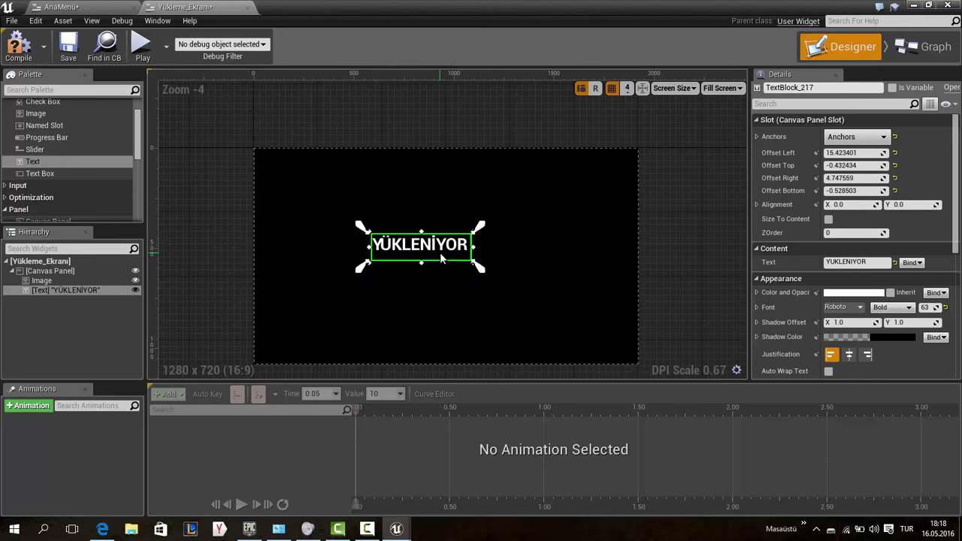
drag(440, 260, 436, 296)
scroll(41, 187, down, 5)
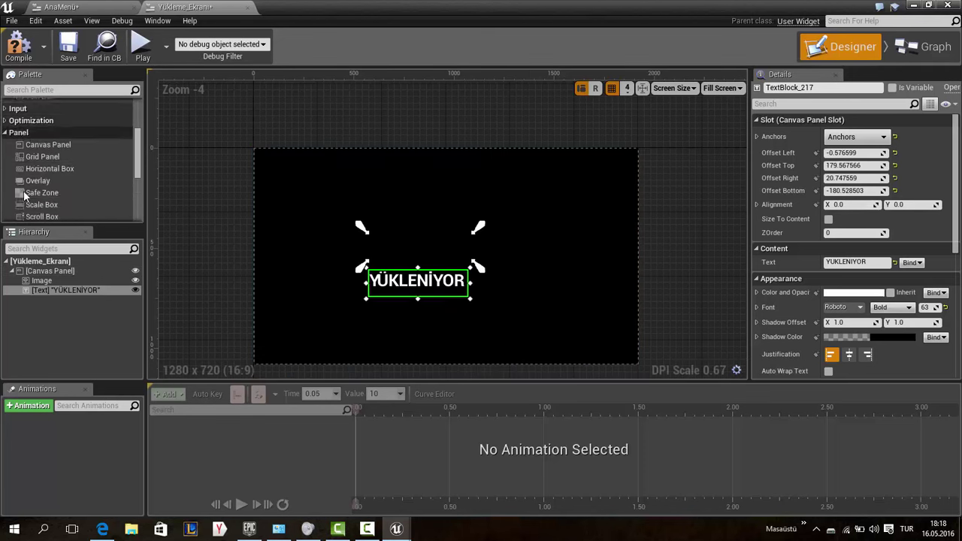
scroll(39, 151, up, 3)
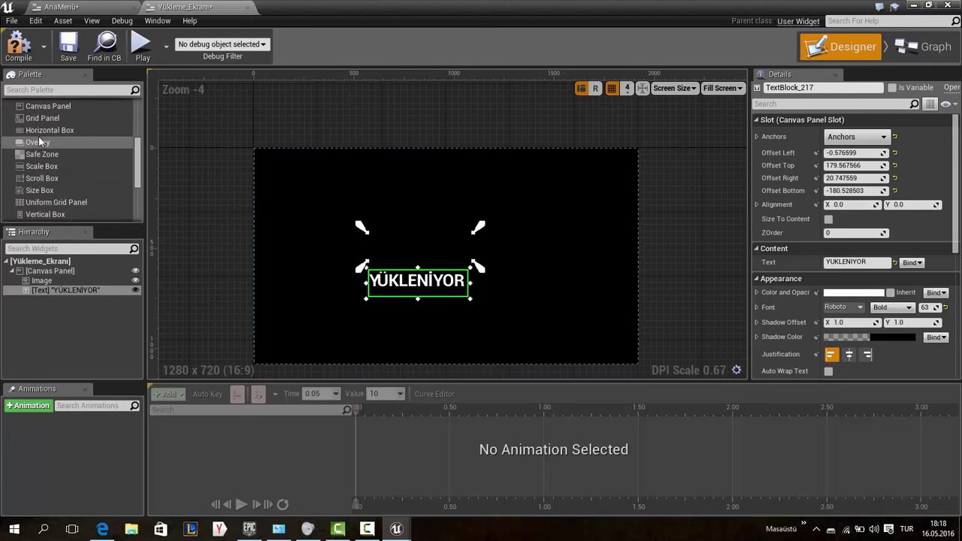
Add a Horizontal Box to the canvas and move the YÜKLENİYOR text inside it
mouse_move(38, 133)
mouse_down()
mouse_move(323, 178)
mouse_move(400, 240)
mouse_move(515, 287)
mouse_up()
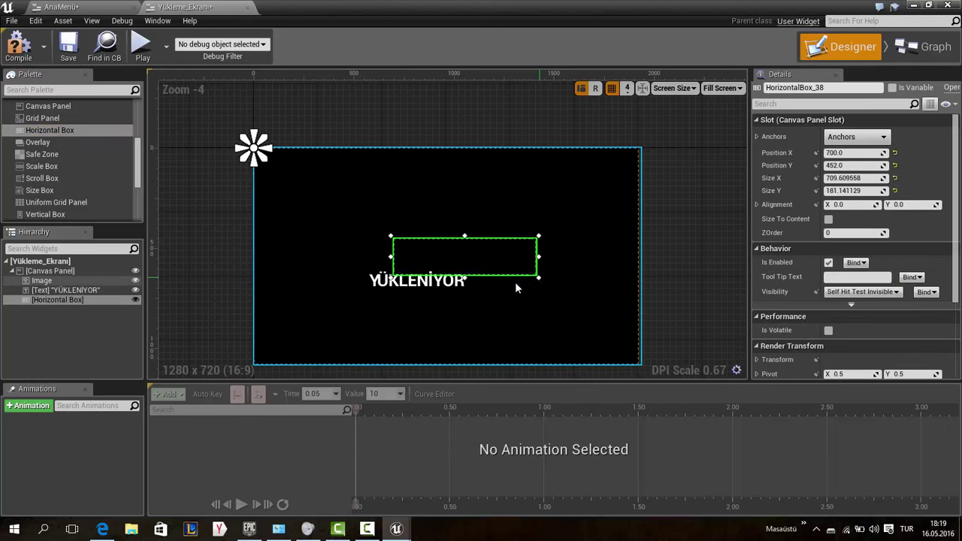
mouse_move(436, 289)
mouse_down()
mouse_move(463, 264)
mouse_move(509, 276)
mouse_move(548, 266)
mouse_move(445, 258)
mouse_up()
click(537, 273)
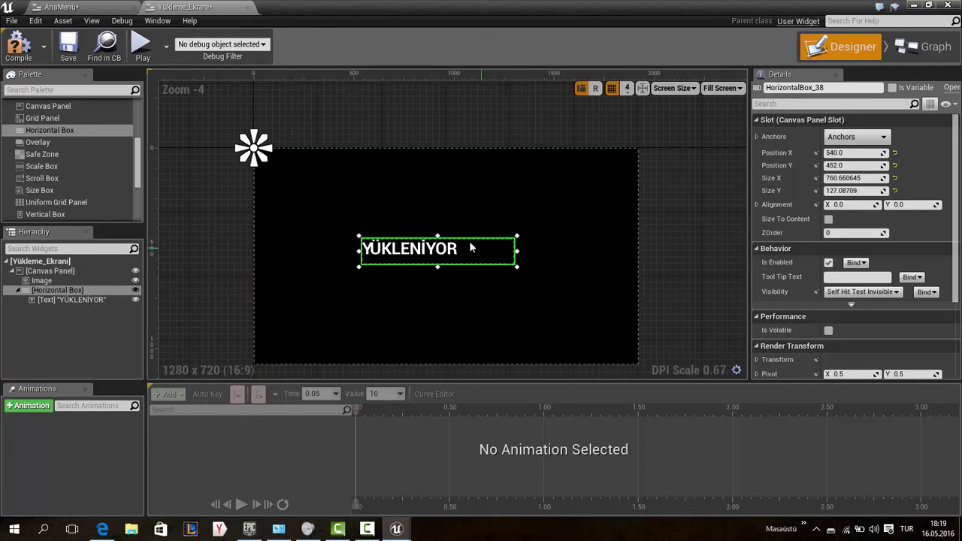
scroll(17, 167, up, 3)
scroll(18, 166, down, 2)
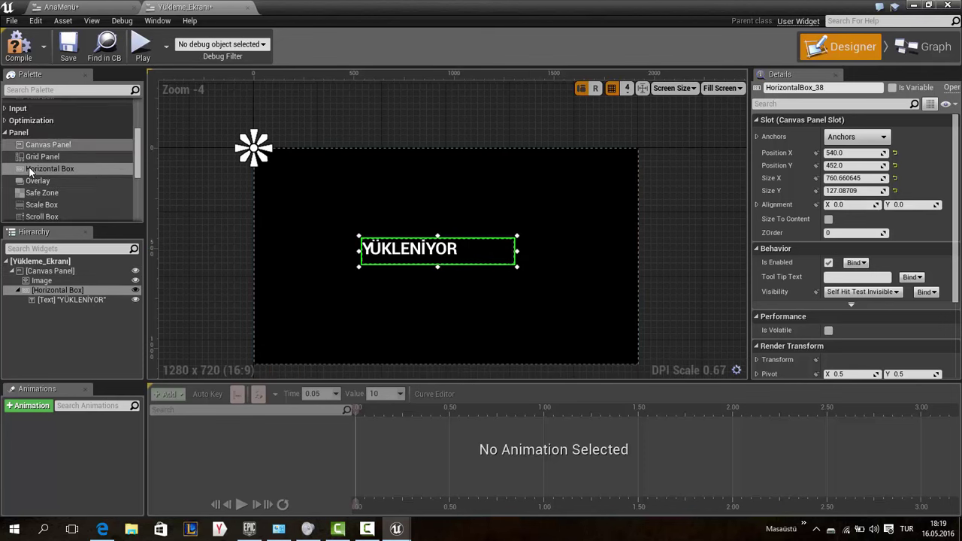
scroll(19, 167, down, 2)
scroll(23, 165, down, 2)
scroll(24, 166, down, 1)
scroll(30, 172, up, 2)
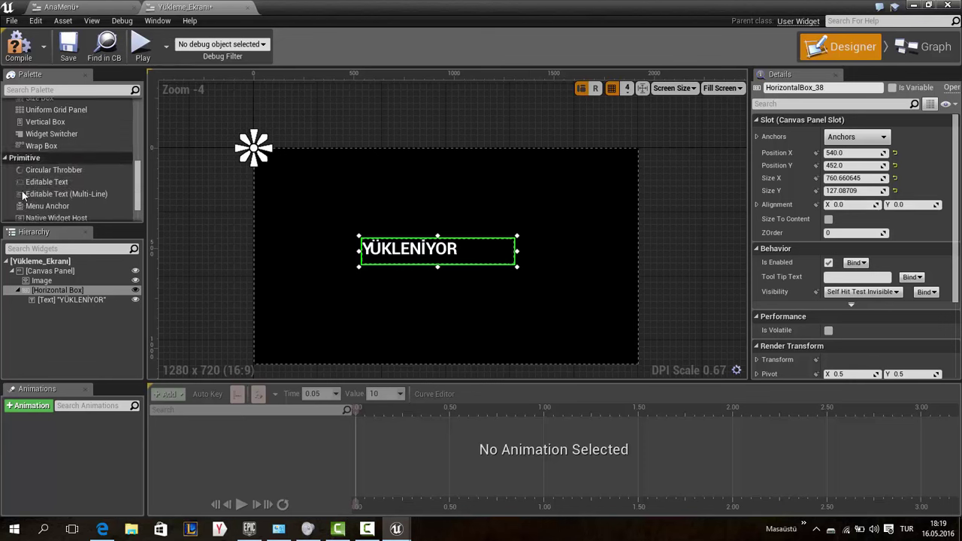
scroll(45, 180, down, 2)
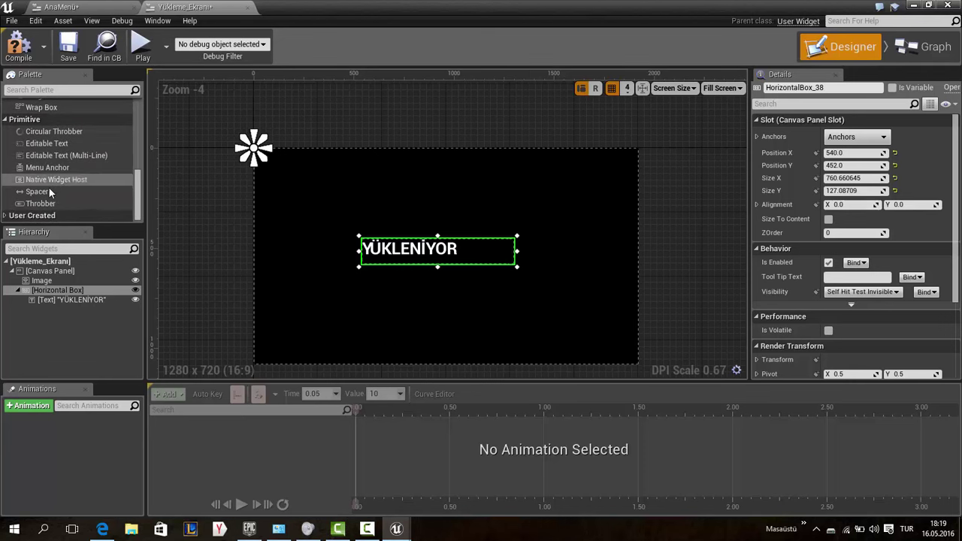
Add a Throbber beside the text, bottom-aligned with a 40×40 image size
mouse_move(41, 203)
mouse_down()
mouse_move(284, 209)
mouse_move(449, 261)
mouse_move(481, 260)
mouse_up()
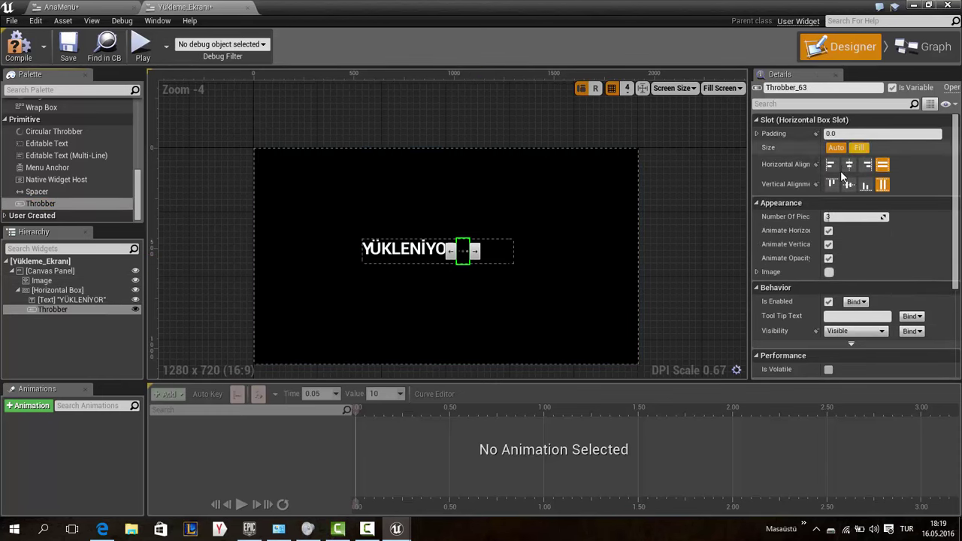
click(865, 185)
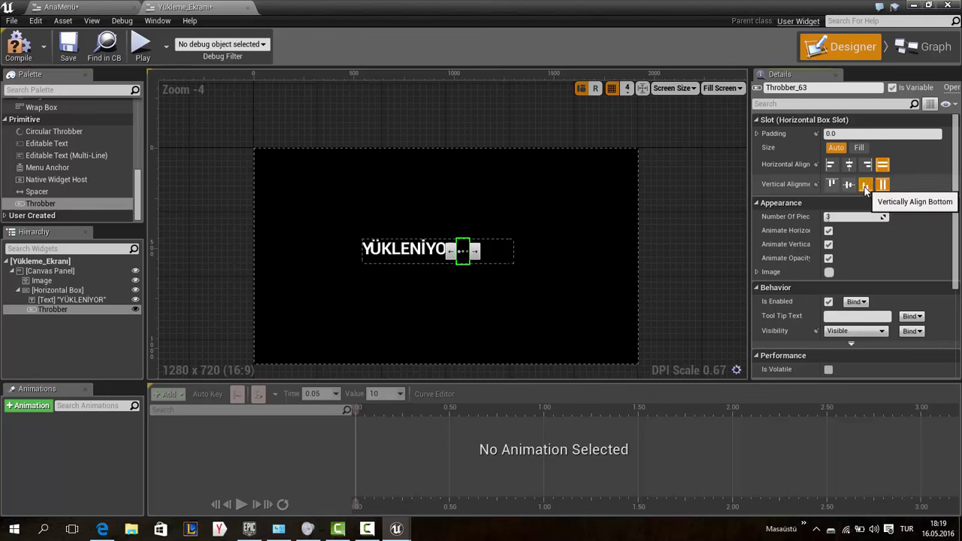
click(866, 185)
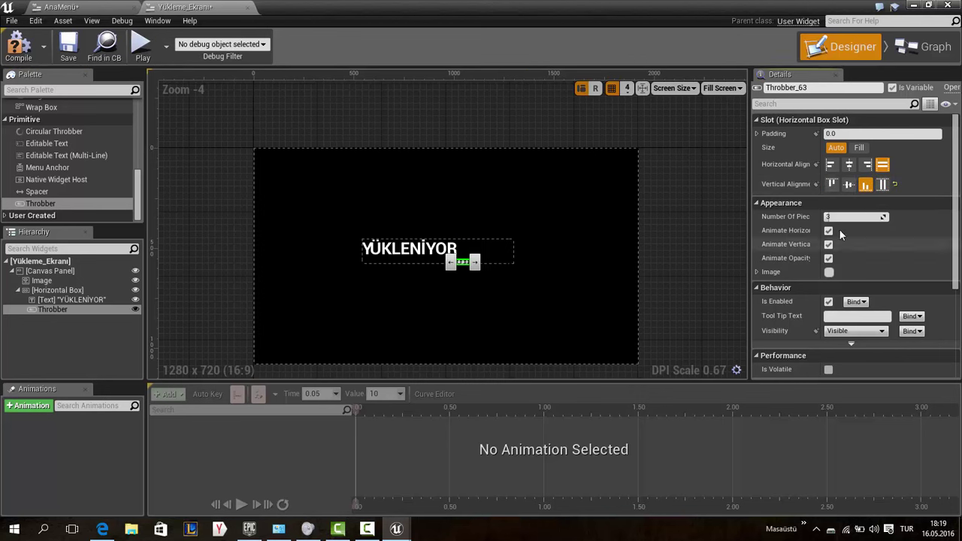
scroll(816, 259, down, 1)
scroll(797, 240, up, 1)
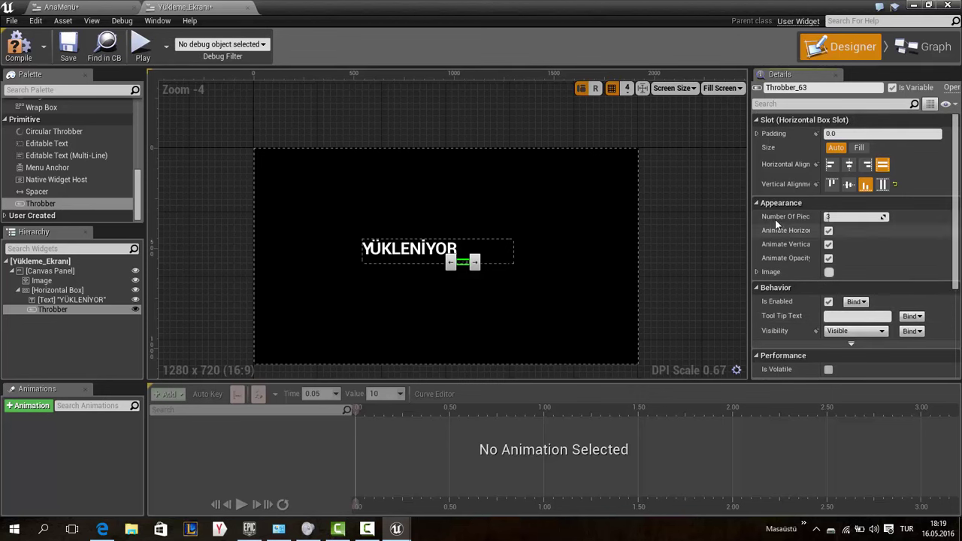
click(758, 272)
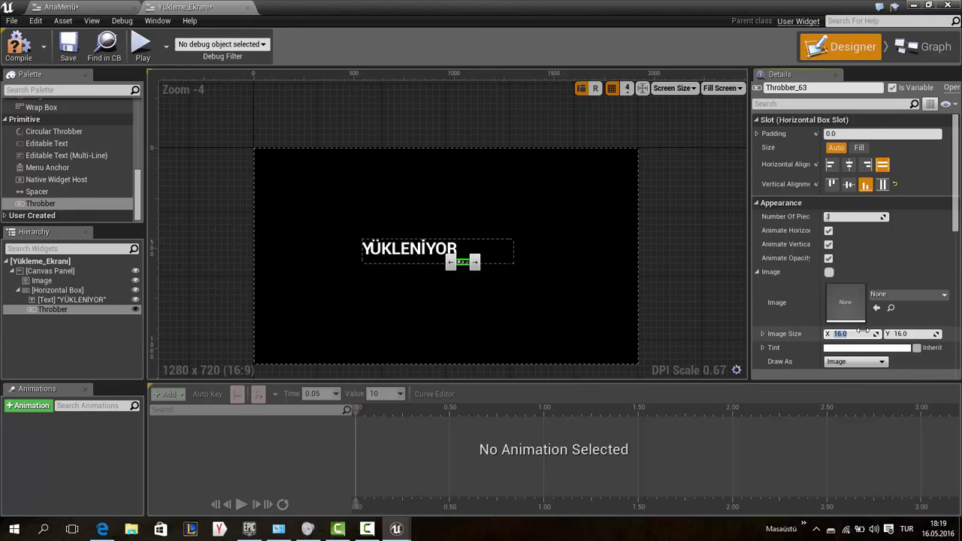
text(40)
click(902, 334)
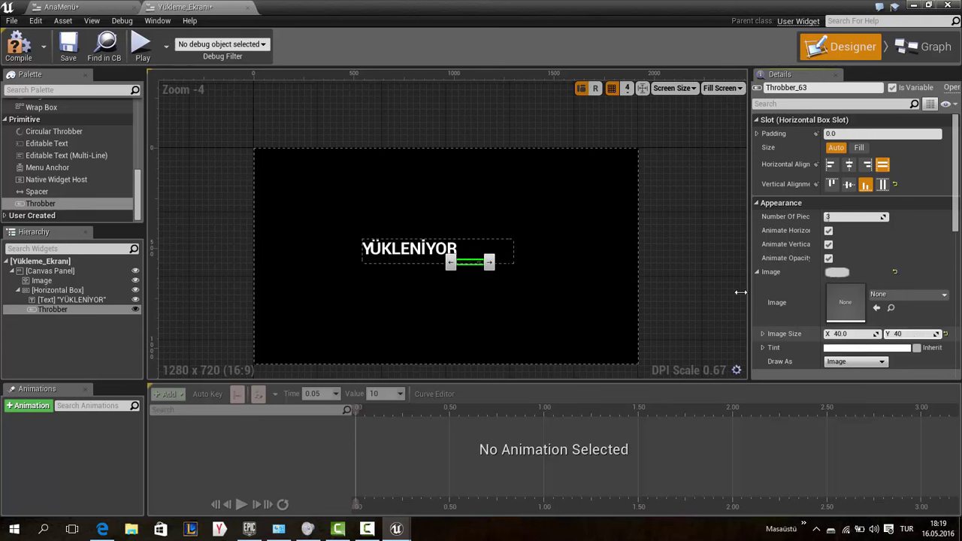
key(Return)
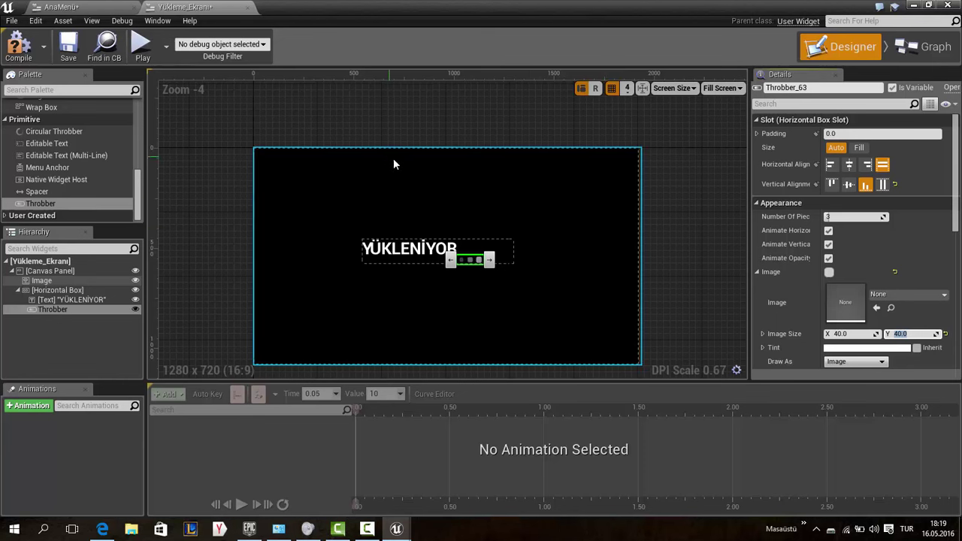
Bottom-align the YÜKLENİYOR text, compile and save, then anchor the Horizontal Box centre
click(375, 246)
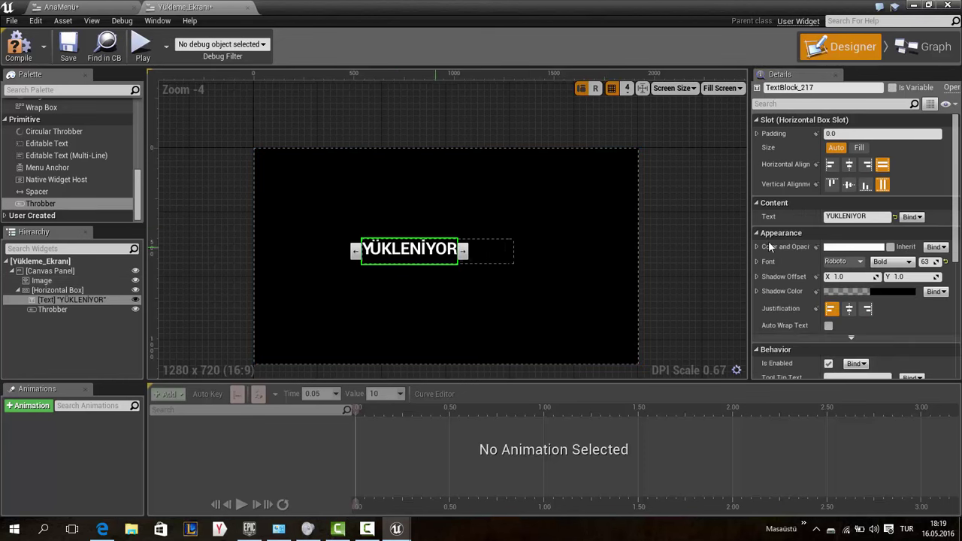
click(863, 186)
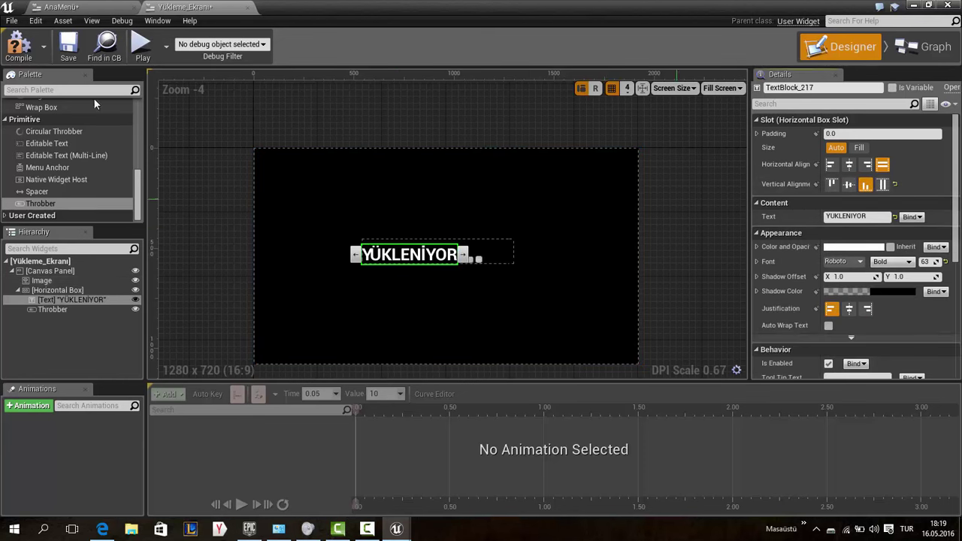
click(18, 43)
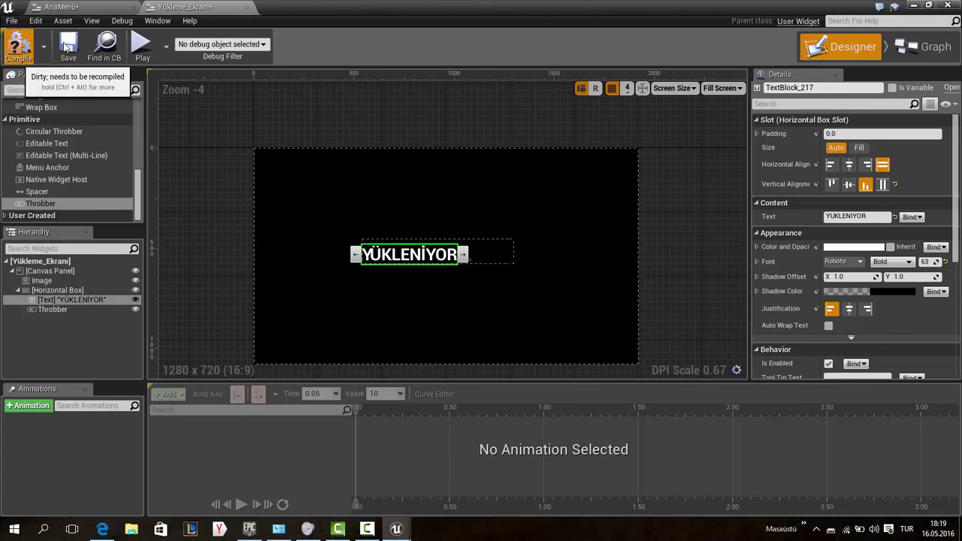
click(68, 45)
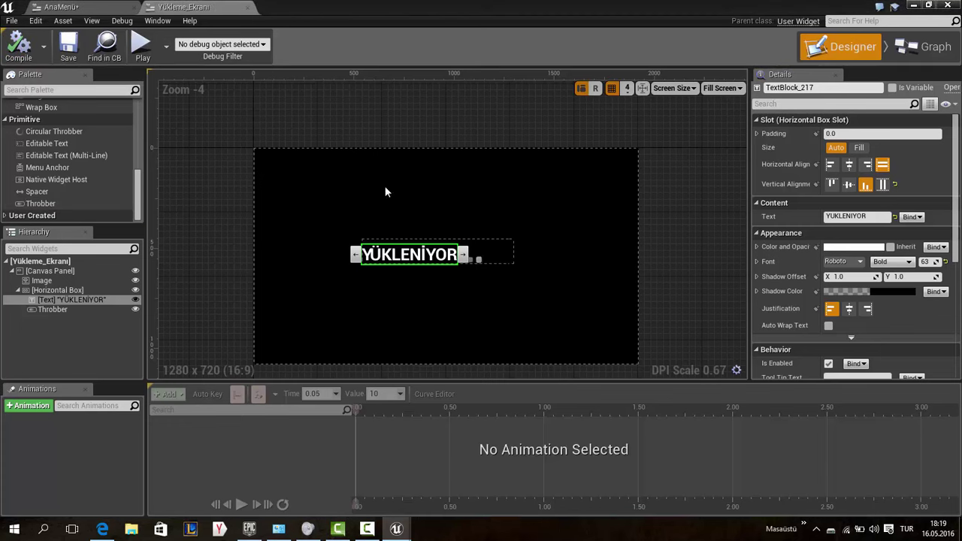
click(498, 254)
mouse_move(258, 150)
mouse_down()
mouse_move(362, 242)
mouse_move(514, 277)
mouse_up()
Save the loading widget and add a Create Widget node of class Yükleme_Ekranı after Oyna_BTN's click
click(67, 53)
click(62, 7)
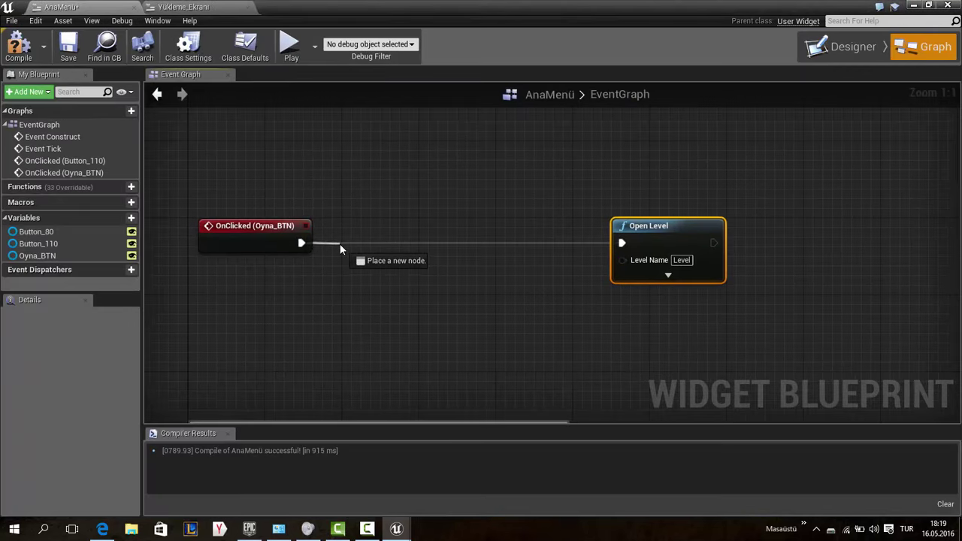
drag(300, 243, 340, 245)
text(createwidge)
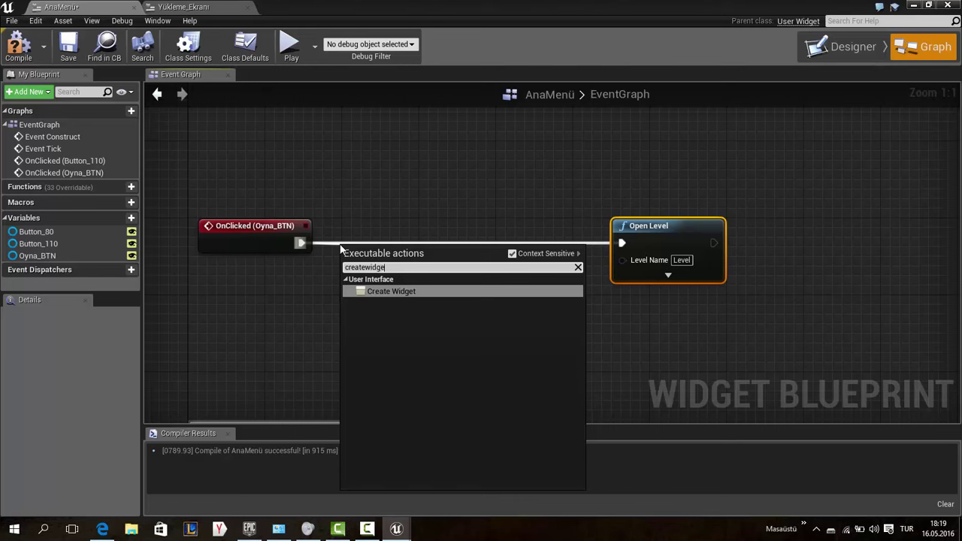
text(t)
key(Return)
drag(366, 255, 347, 226)
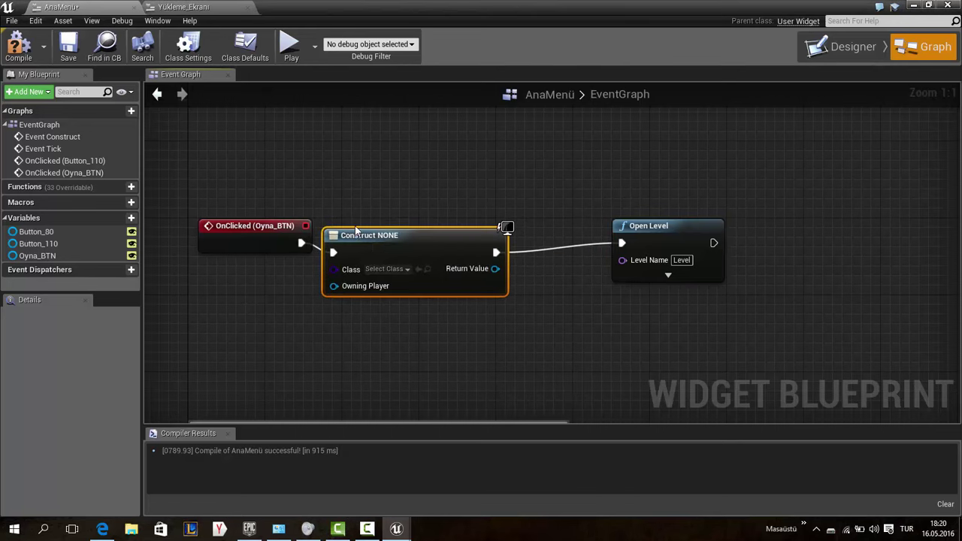
click(386, 262)
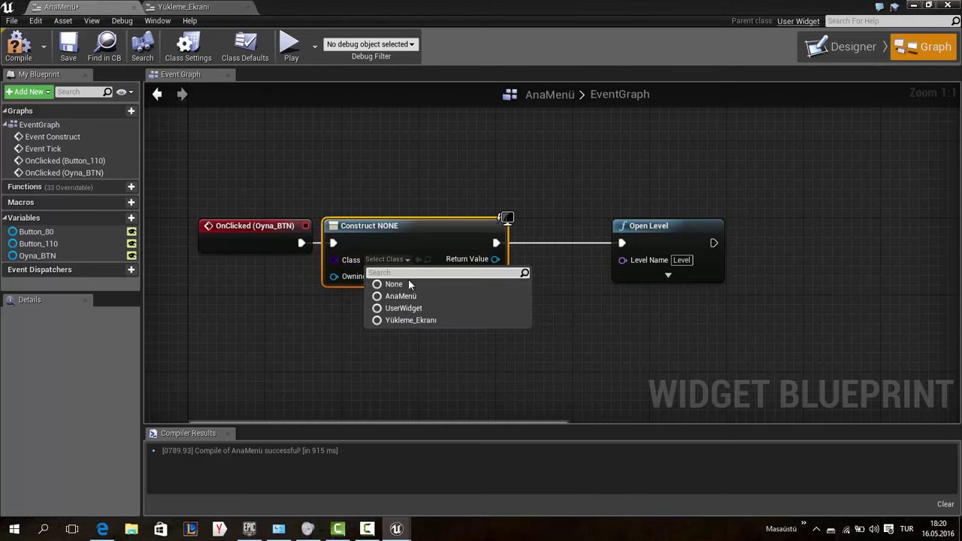
click(420, 322)
Add an Add to Viewport node for the created widget and wire it into Open Level
right_drag(558, 165, 352, 151)
drag(444, 212, 535, 212)
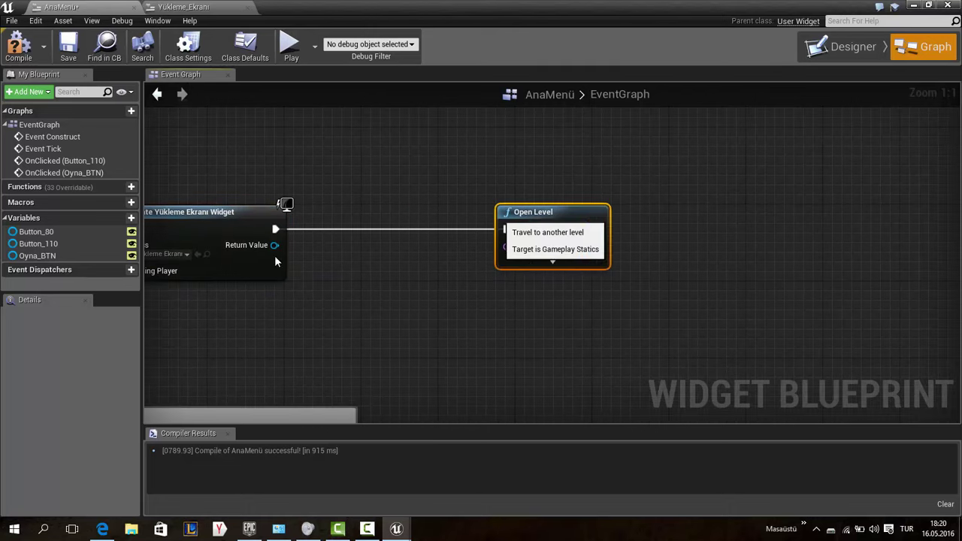
drag(275, 245, 323, 246)
text(addt)
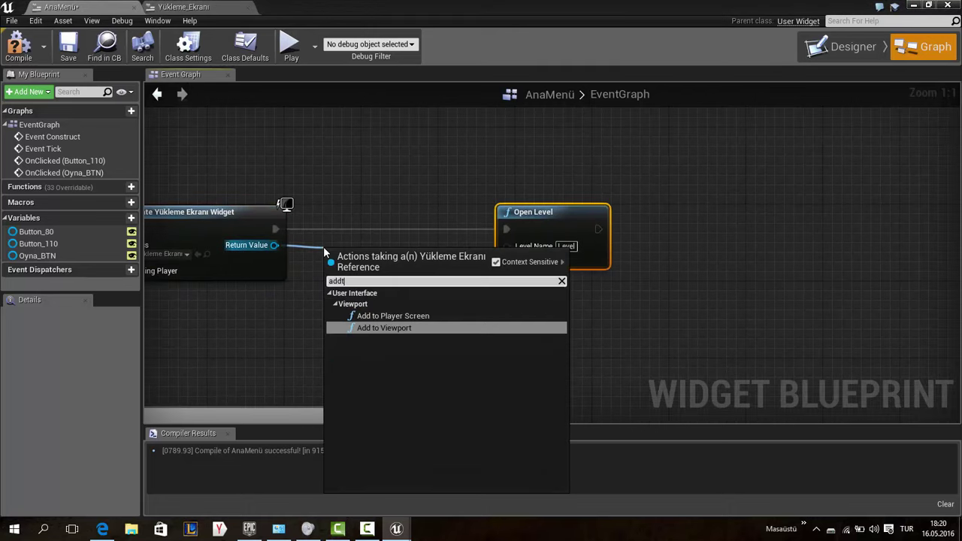
text(ovie)
key(Return)
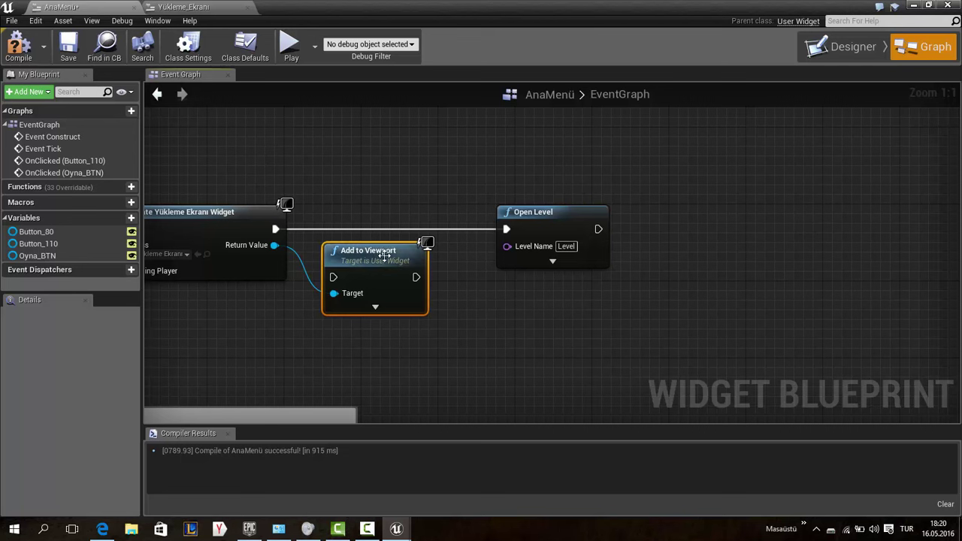
mouse_move(370, 249)
mouse_down()
mouse_move(359, 214)
mouse_move(276, 229)
mouse_up()
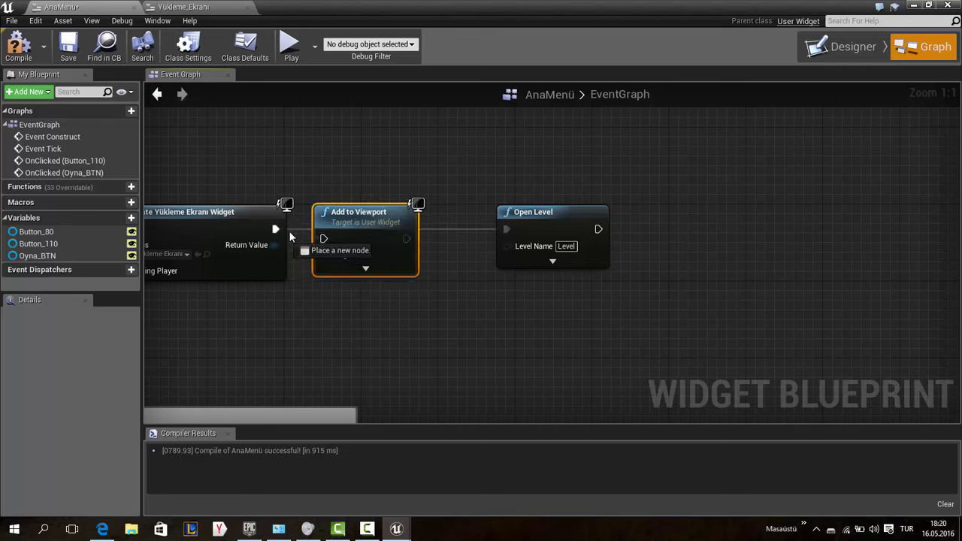
key(q)
click(367, 259)
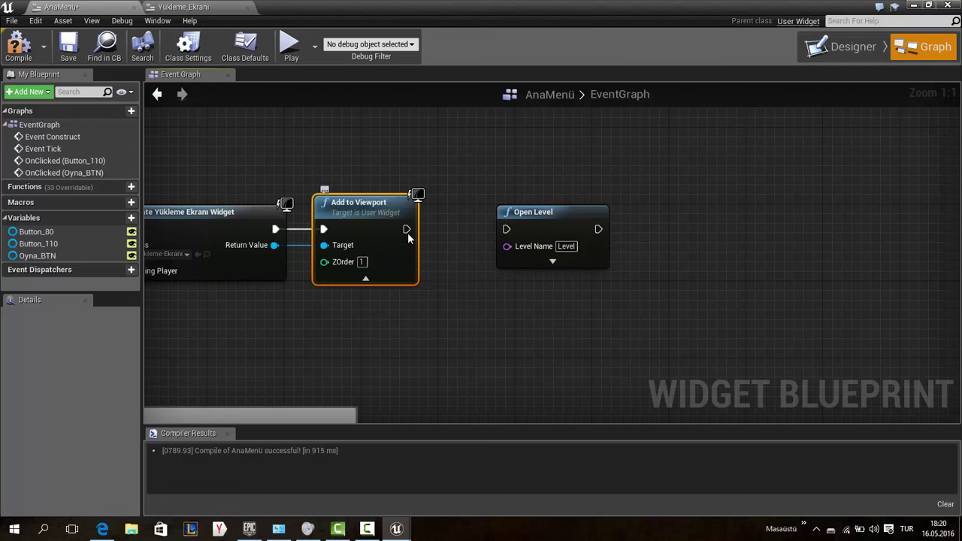
drag(407, 229, 506, 233)
drag(545, 213, 496, 213)
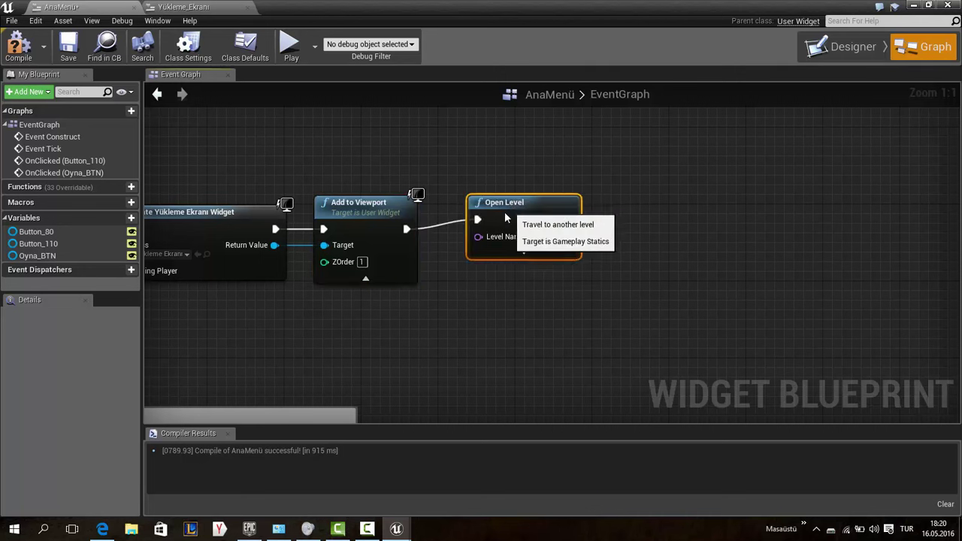
Compile and save the AnaMenü blueprint and review the full OYNA chain
click(19, 45)
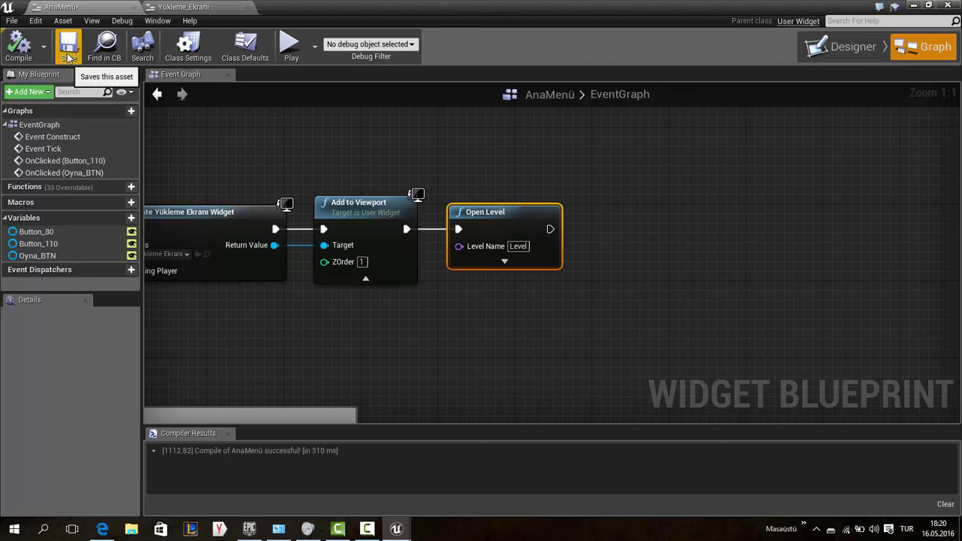
click(67, 45)
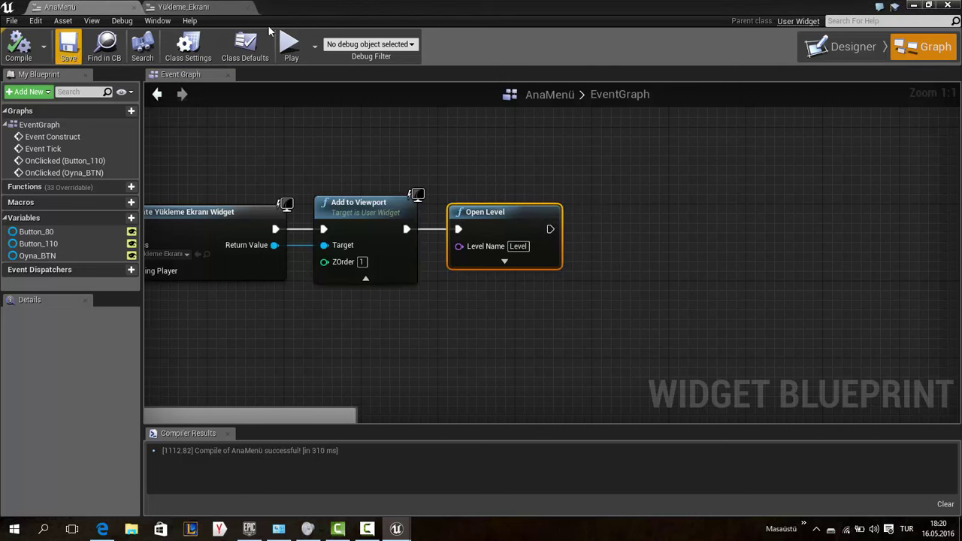
click(362, 262)
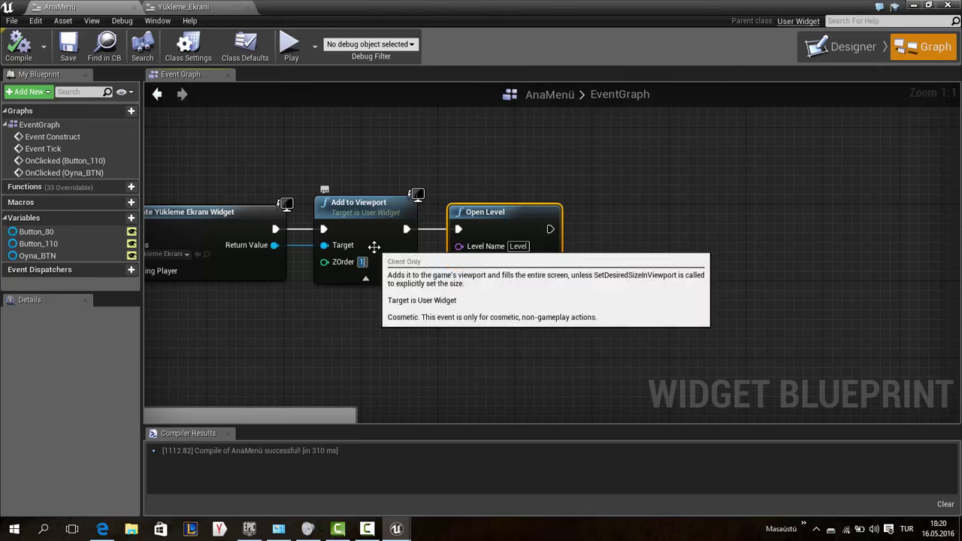
right_drag(371, 248, 354, 151)
click(358, 229)
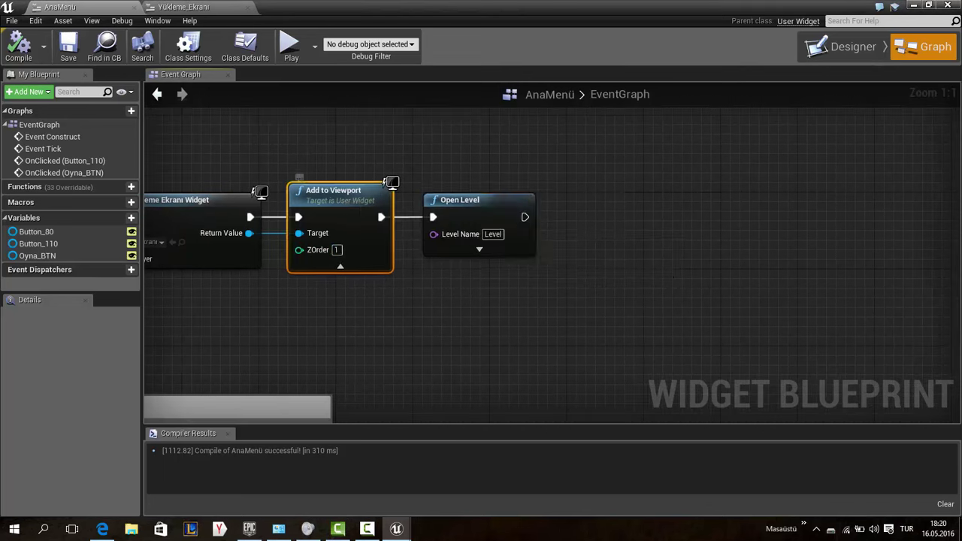
right_drag(254, 234, 393, 253)
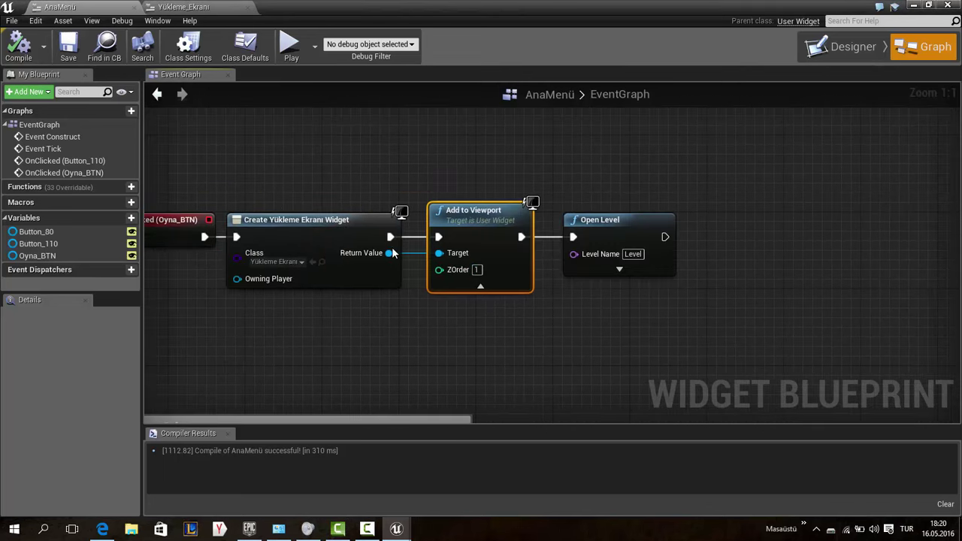
click(916, 6)
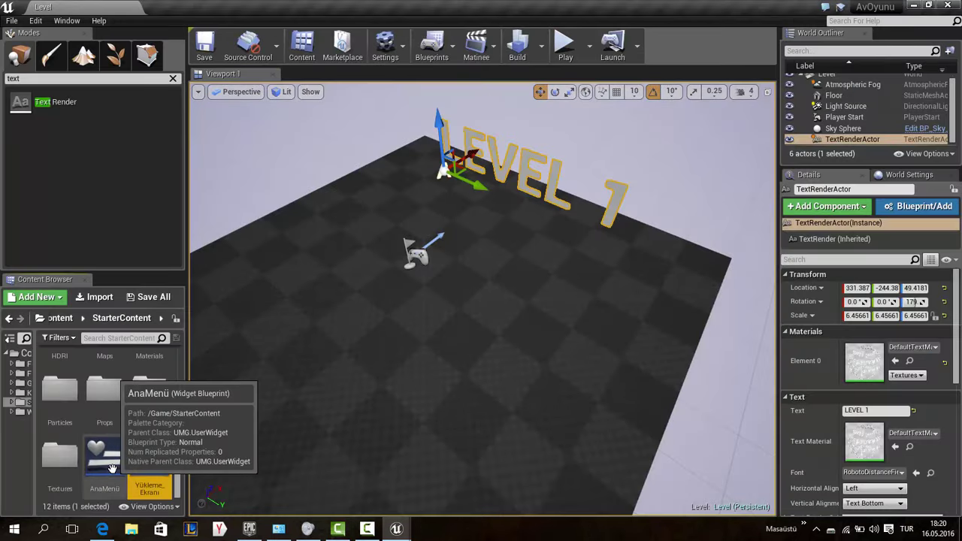
Browse to Content > FirstPersonBP > Maps and open FirstPersonExampleMap
scroll(151, 428, up, 2)
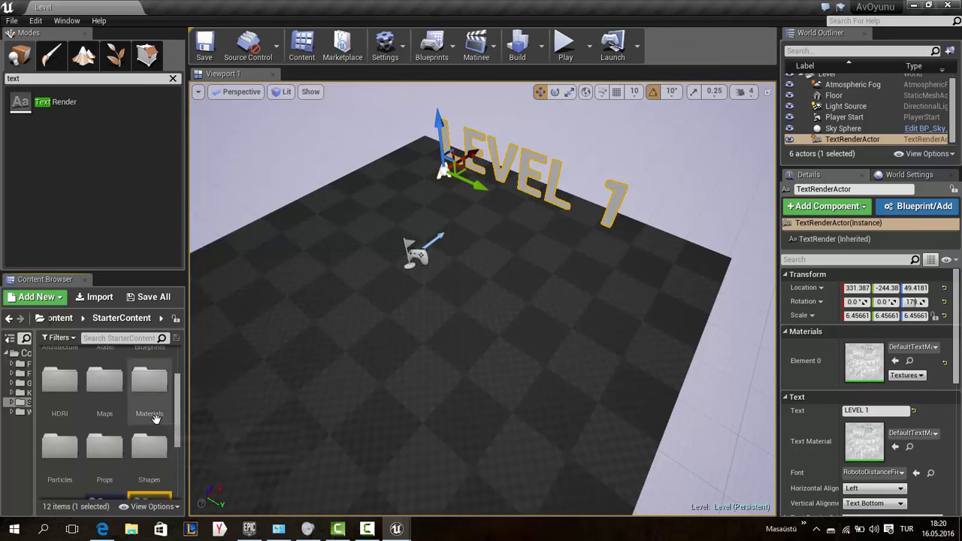
scroll(151, 409, up, 1)
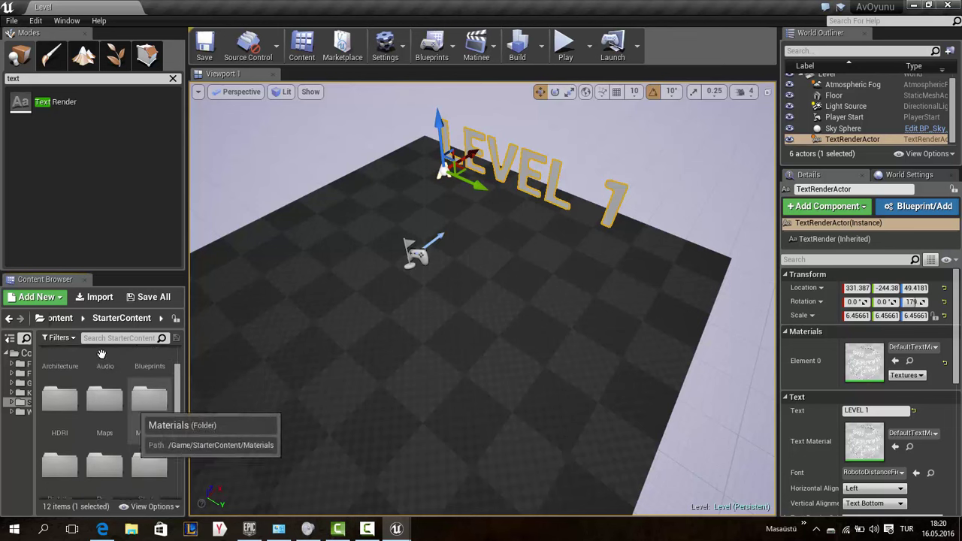
scroll(102, 353, up, 2)
click(68, 320)
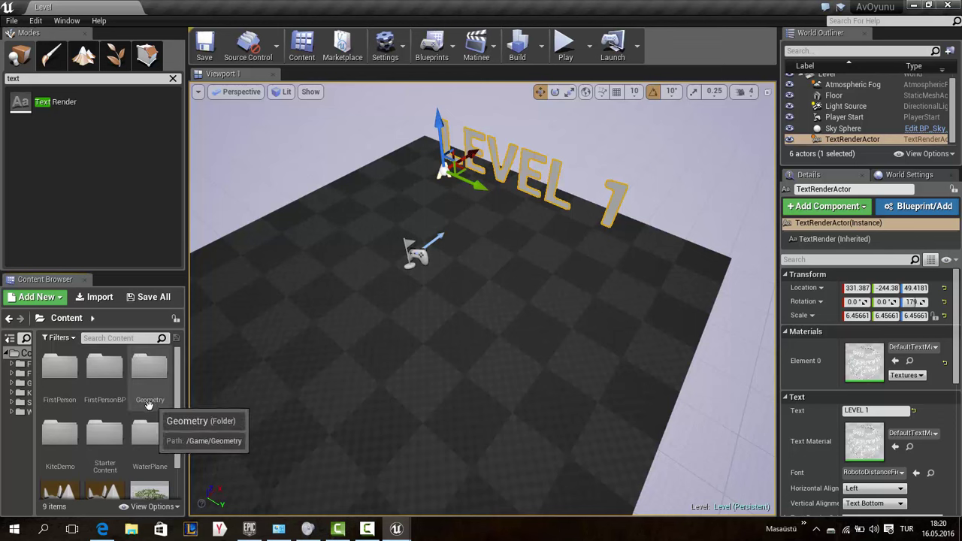
click(116, 397)
double_click(116, 397)
double_click(105, 375)
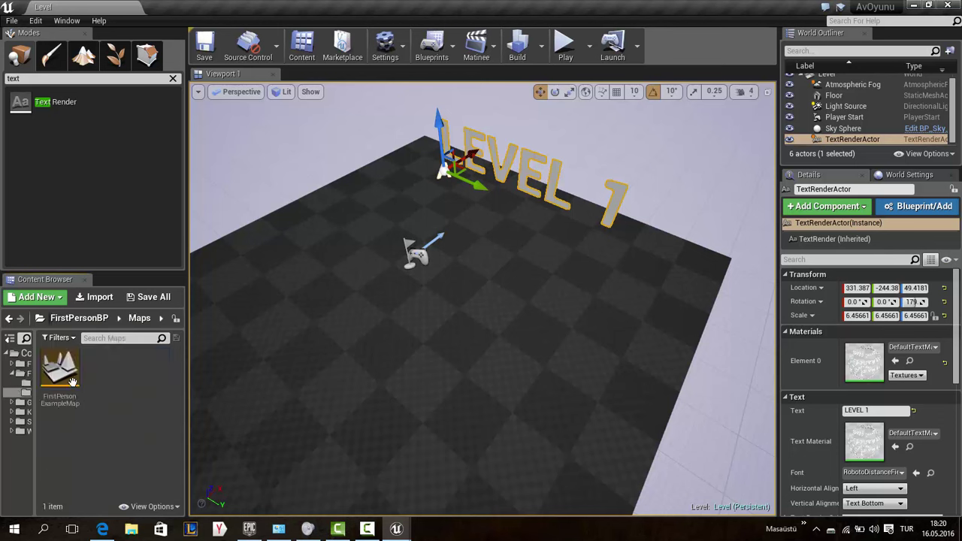
double_click(61, 380)
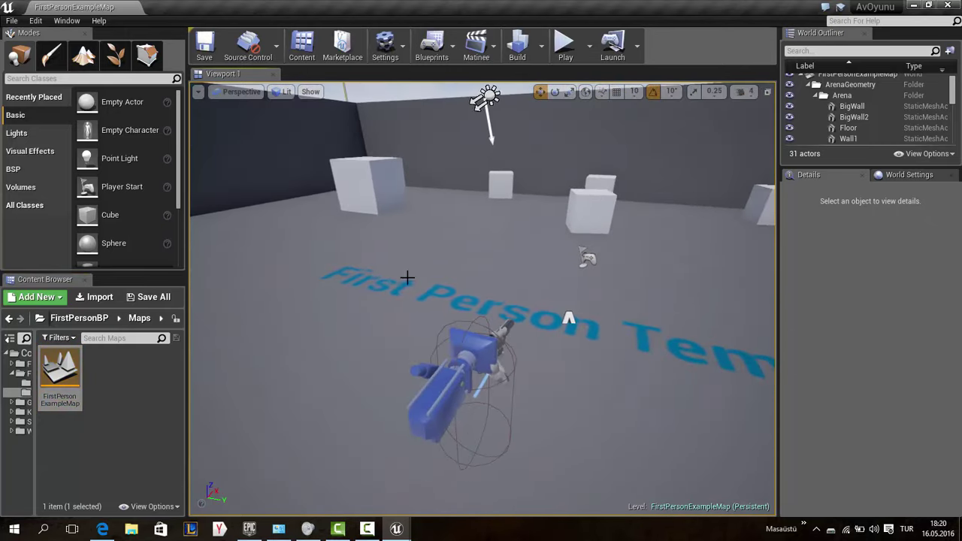
Review the AnaMenü graph, then open FirstPersonExampleMap's Level Blueprint from the Blueprints menu
right_drag(501, 322, 361, 403)
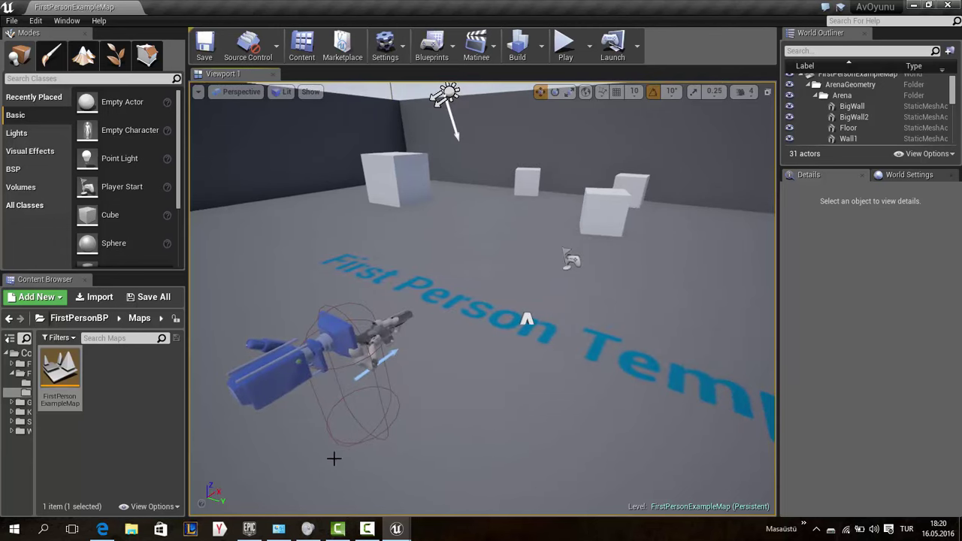
mouse_move(404, 536)
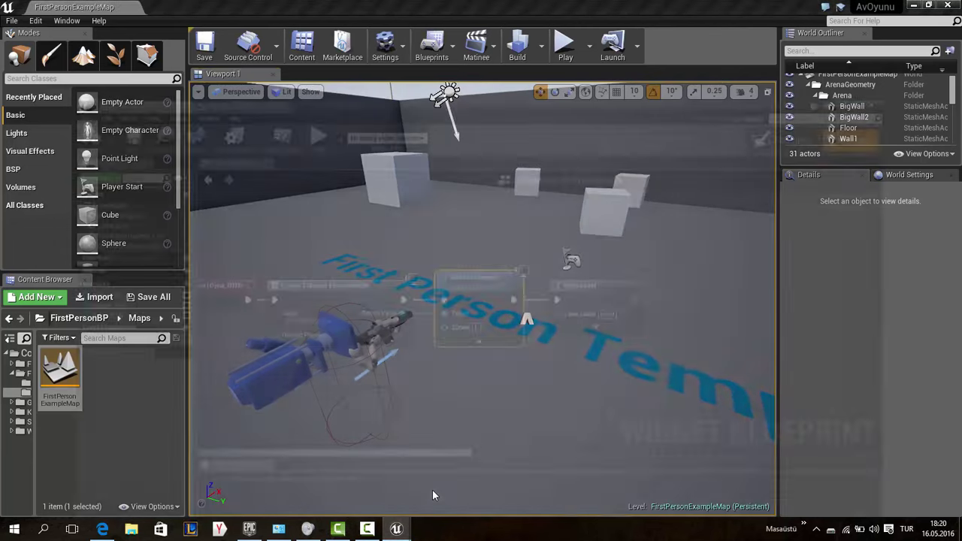
click(433, 489)
right_drag(498, 146, 687, 158)
scroll(685, 175, down, 2)
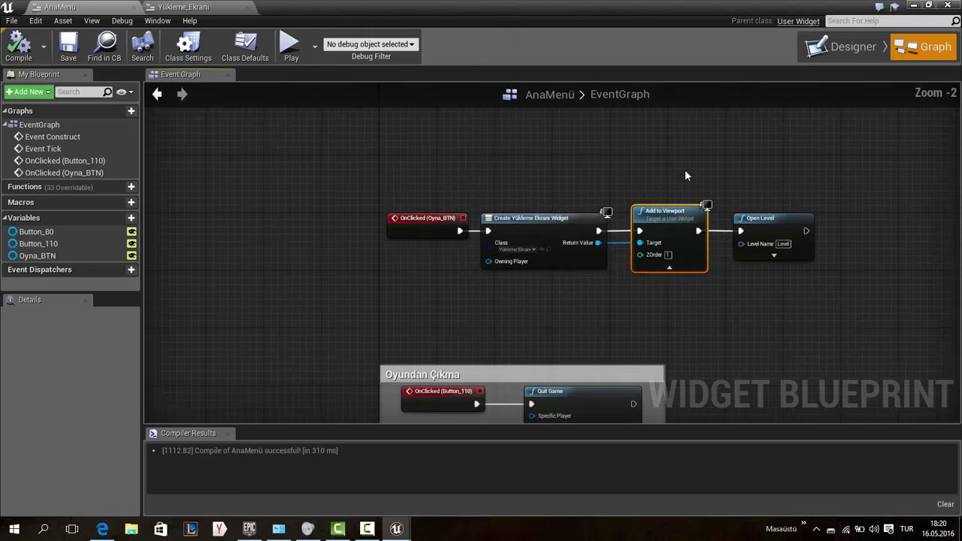
right_drag(500, 265, 465, 275)
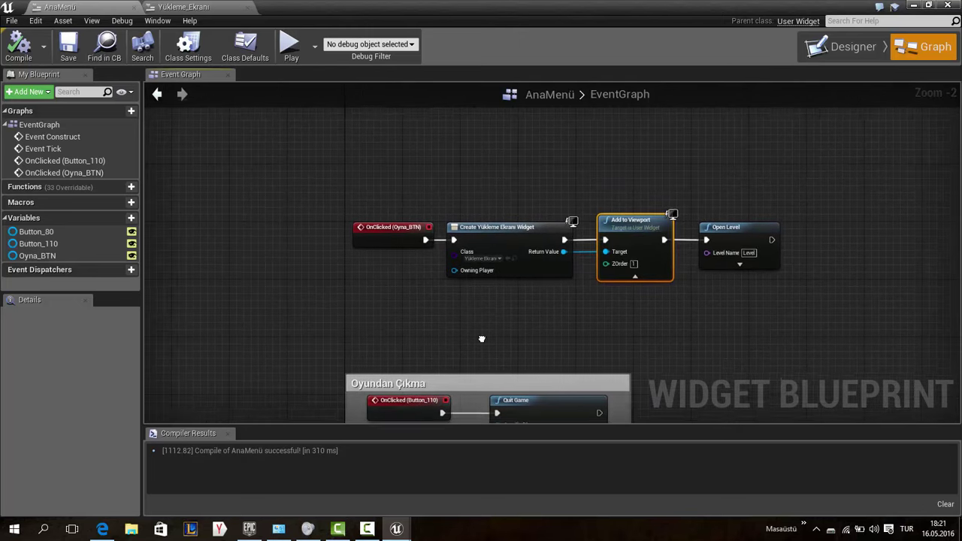
click(914, 7)
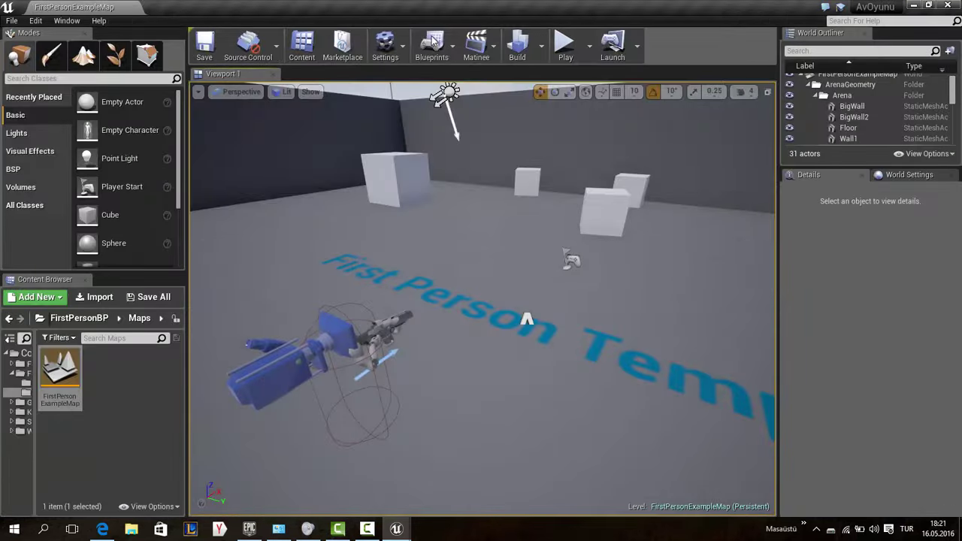
click(432, 45)
click(478, 147)
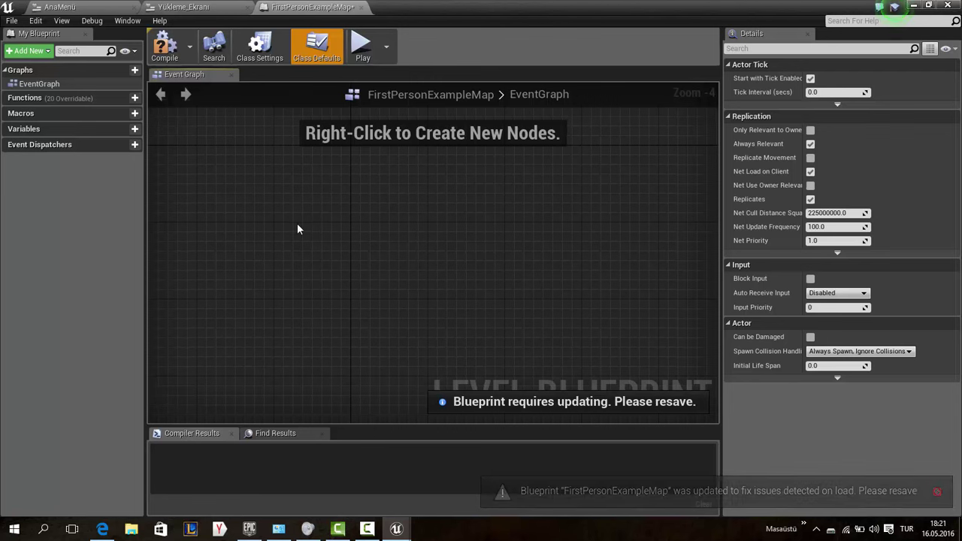
Add an Event BeginPlay node to the Level Blueprint graph and position it up-left
right_click(373, 227)
text(even)
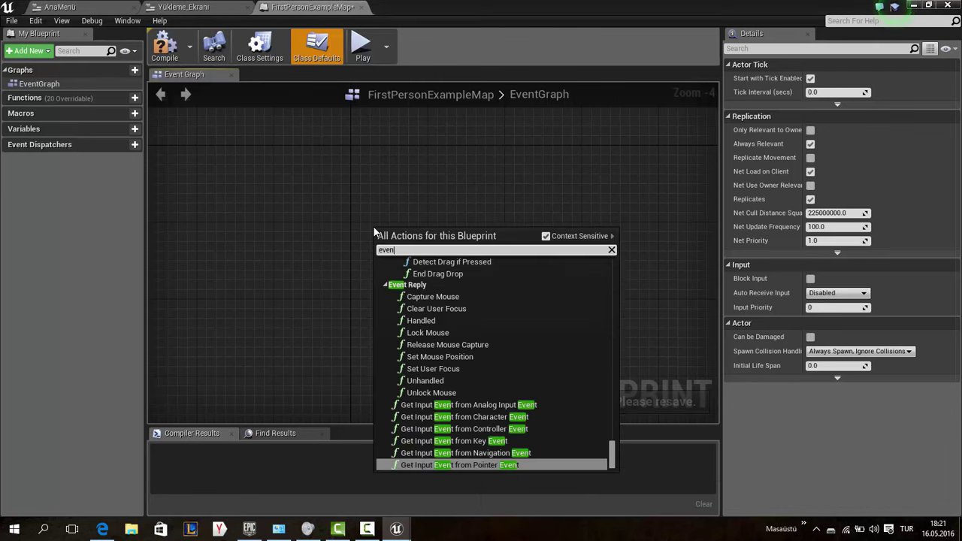
text(tbeginplay)
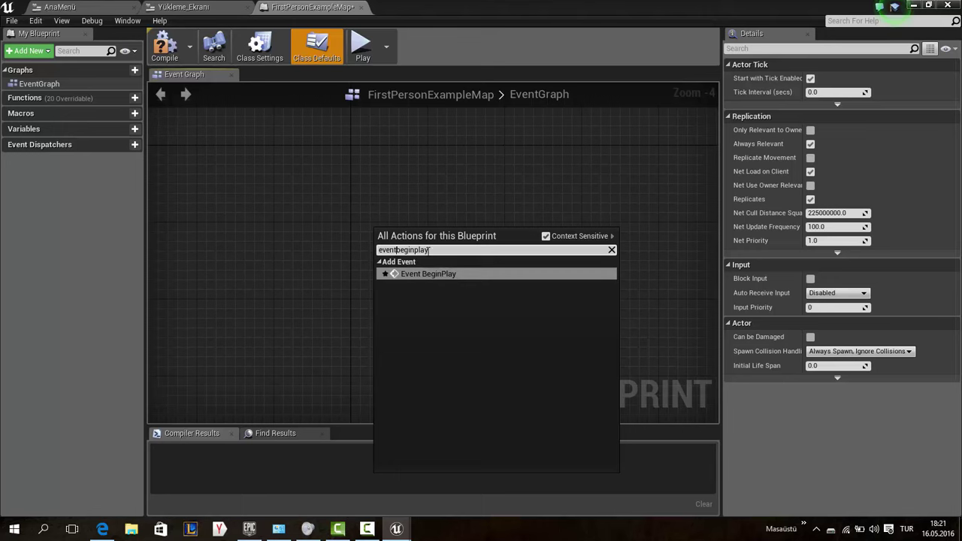
click(439, 274)
scroll(379, 213, up, 4)
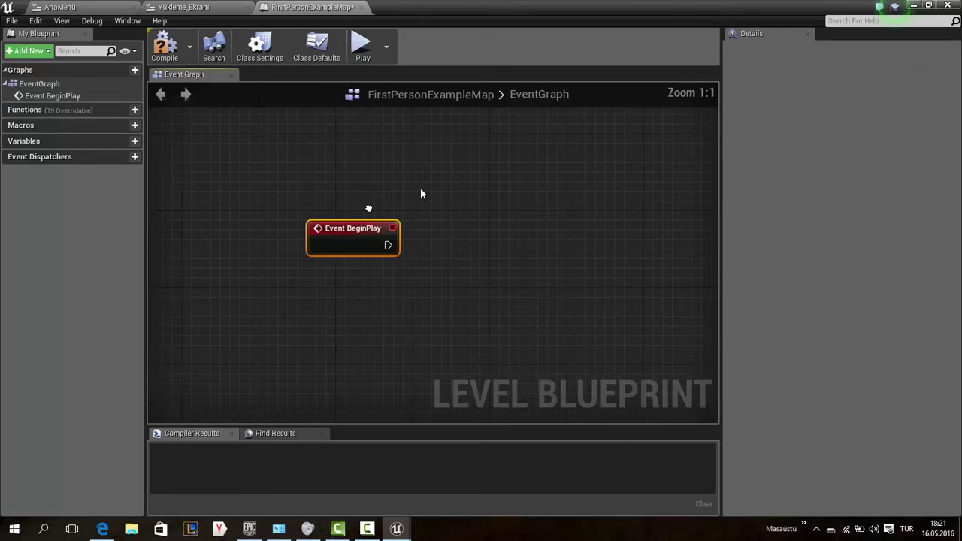
click(901, 6)
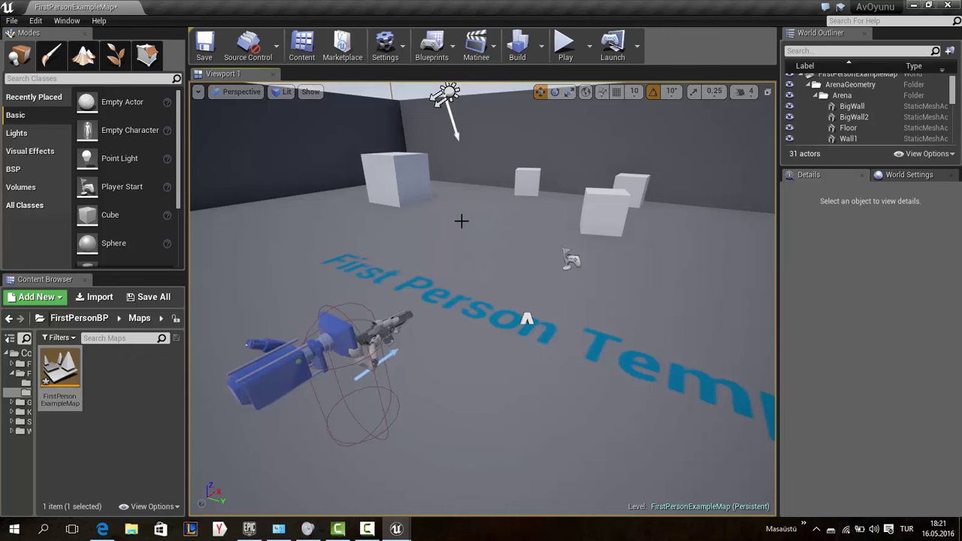
mouse_move(462, 221)
right_down()
mouse_move(444, 203)
mouse_move(421, 226)
right_up()
mouse_move(397, 529)
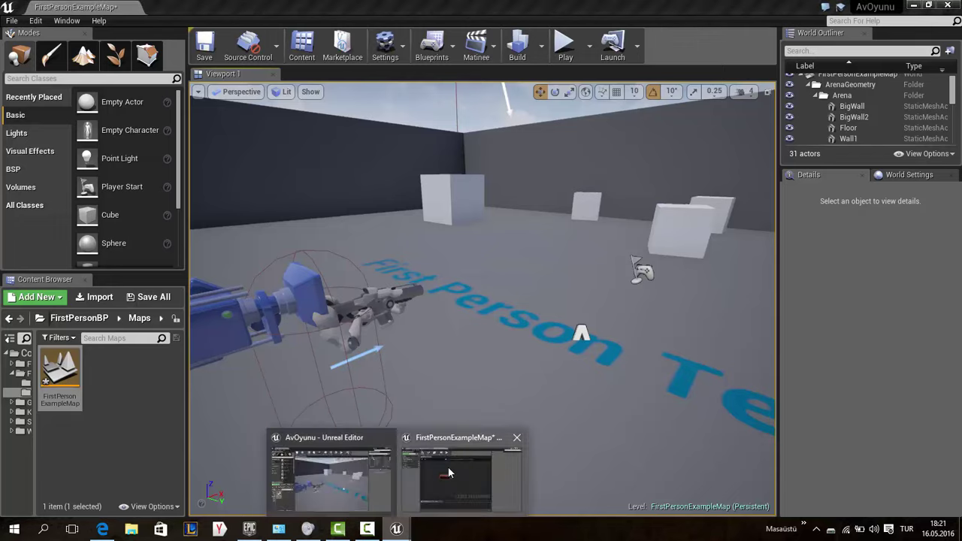
click(449, 472)
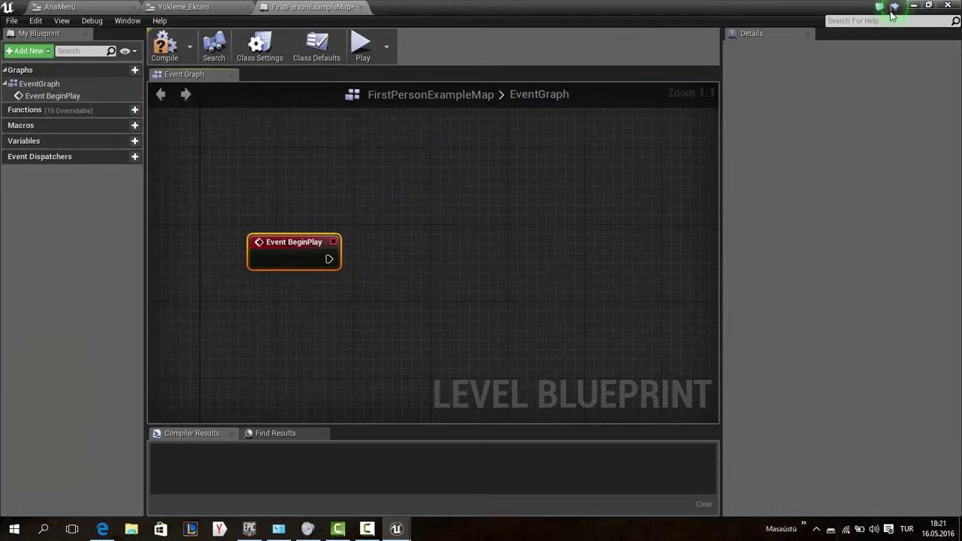
mouse_move(310, 266)
mouse_down()
mouse_move(251, 246)
mouse_move(294, 261)
mouse_move(351, 261)
mouse_up()
Add a Disable Input node after BeginPlay with Get Player Character wired to Target
text(disablei)
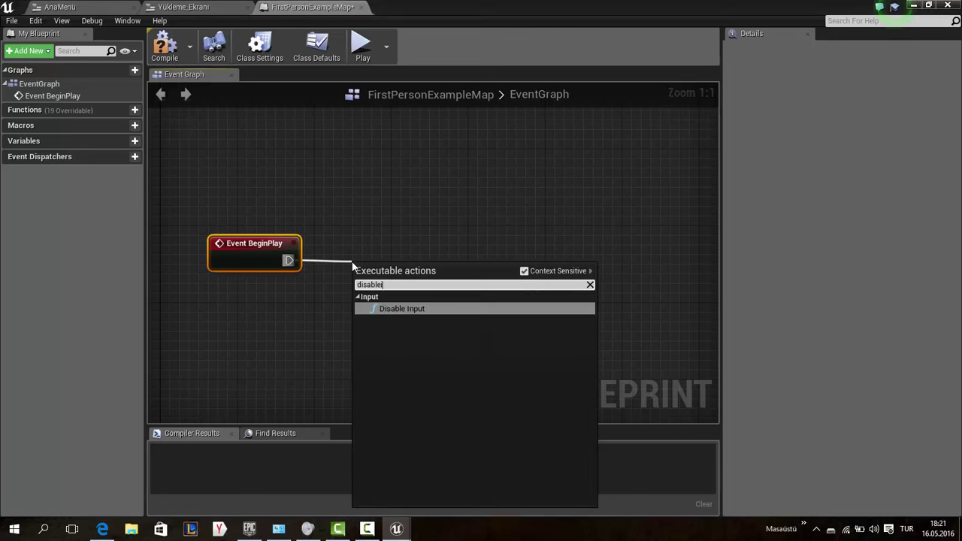
key(Return)
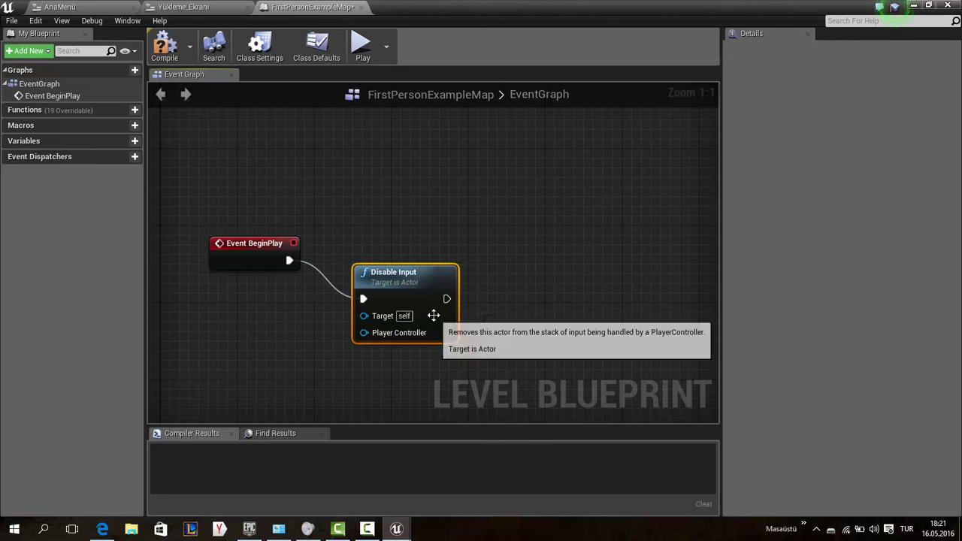
mouse_move(362, 308)
mouse_down()
mouse_move(342, 270)
mouse_move(241, 338)
mouse_up()
text(getplayer)
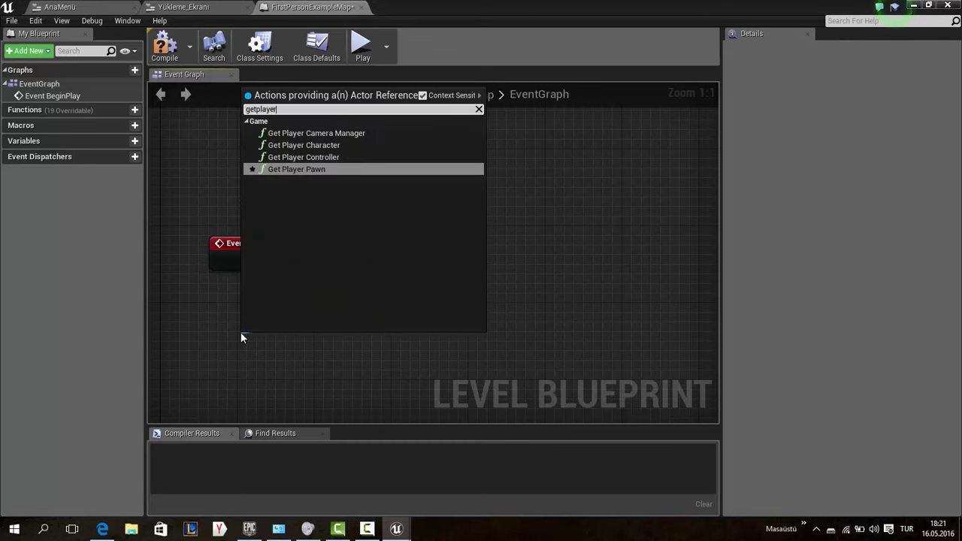
text(charac)
key(Return)
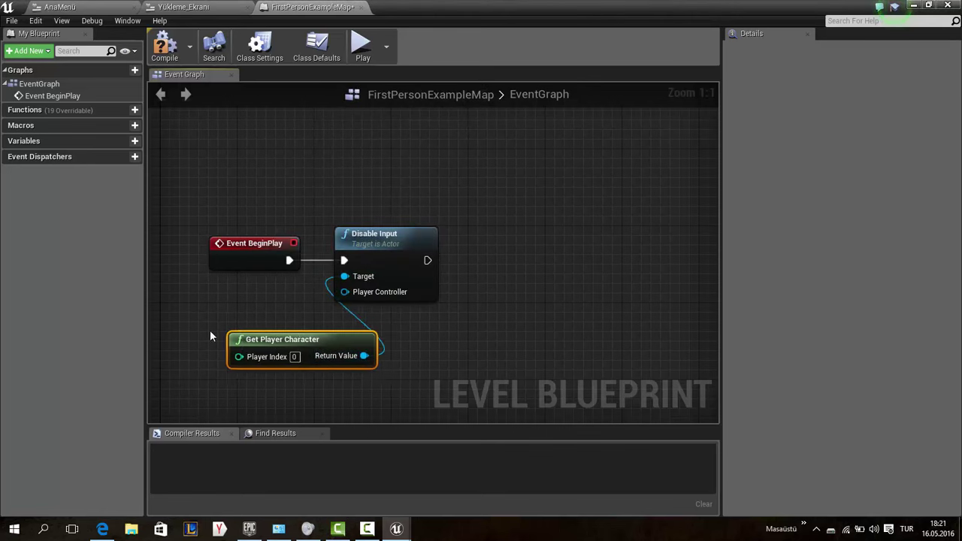
drag(242, 340, 165, 317)
right_drag(177, 327, 253, 303)
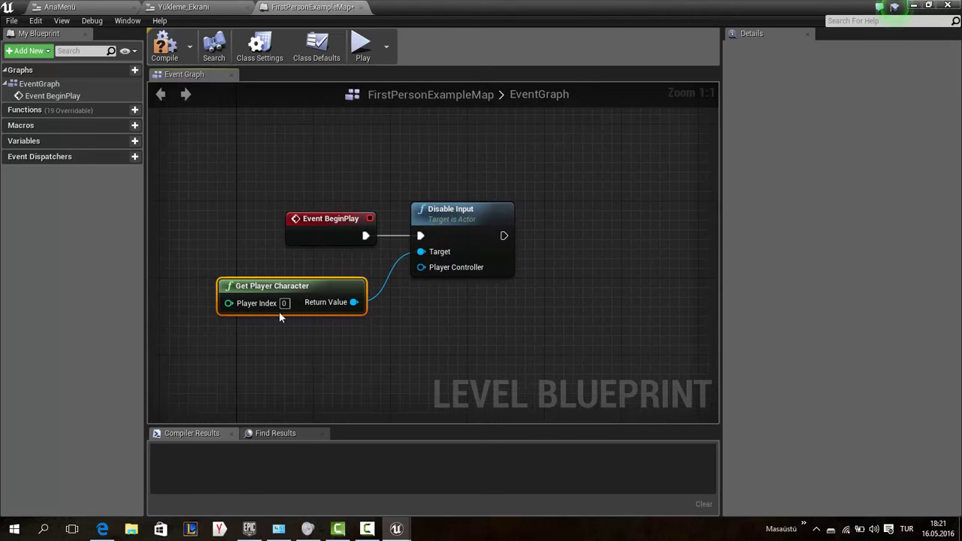
Wire a Get Player Controller node into Disable Input's Player Controller pin
drag(436, 268, 345, 380)
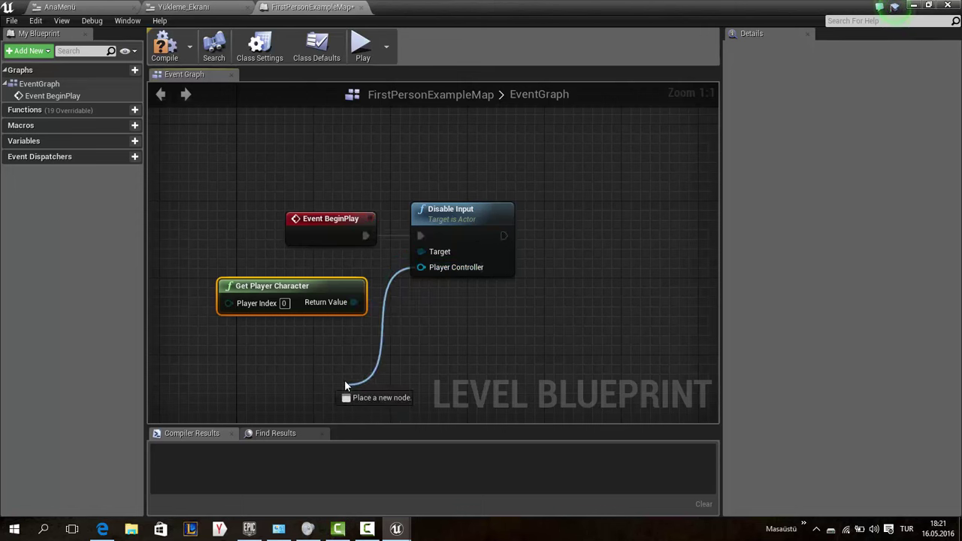
text(getplayerco)
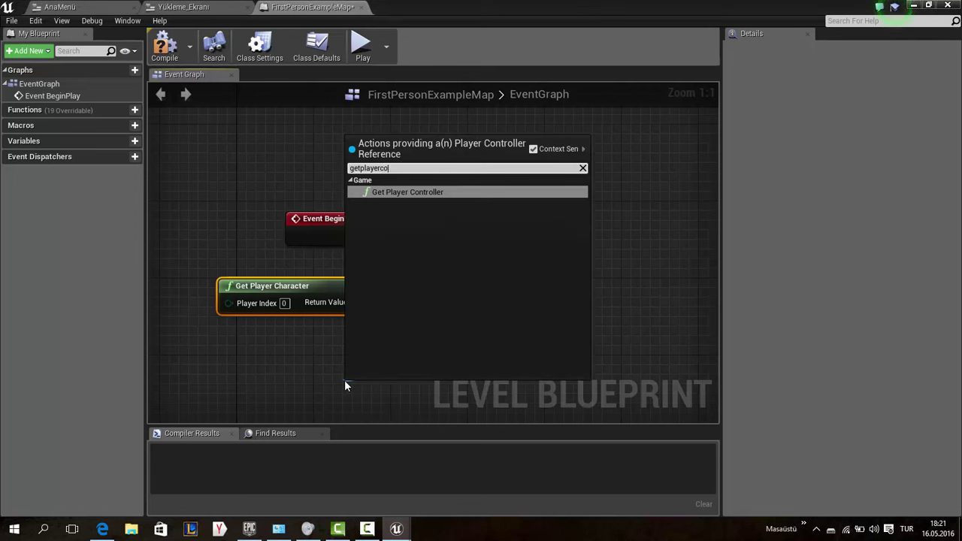
text(ntrr)
key(BackSpace)
key(Return)
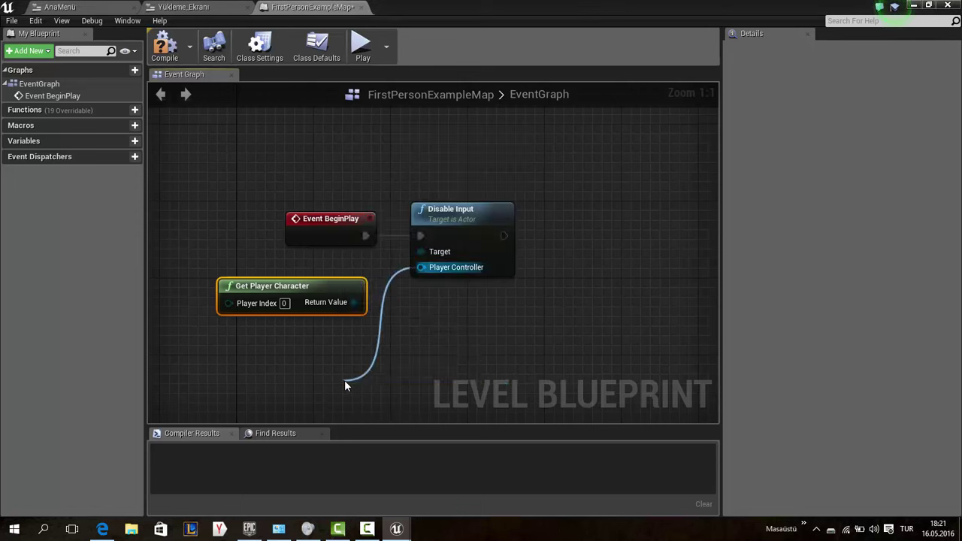
drag(391, 391, 286, 363)
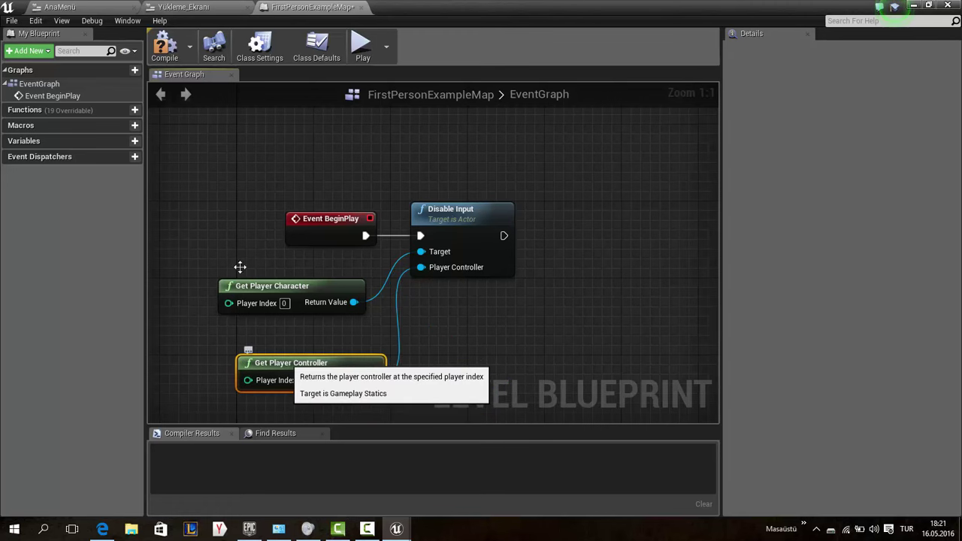
drag(203, 260, 252, 380)
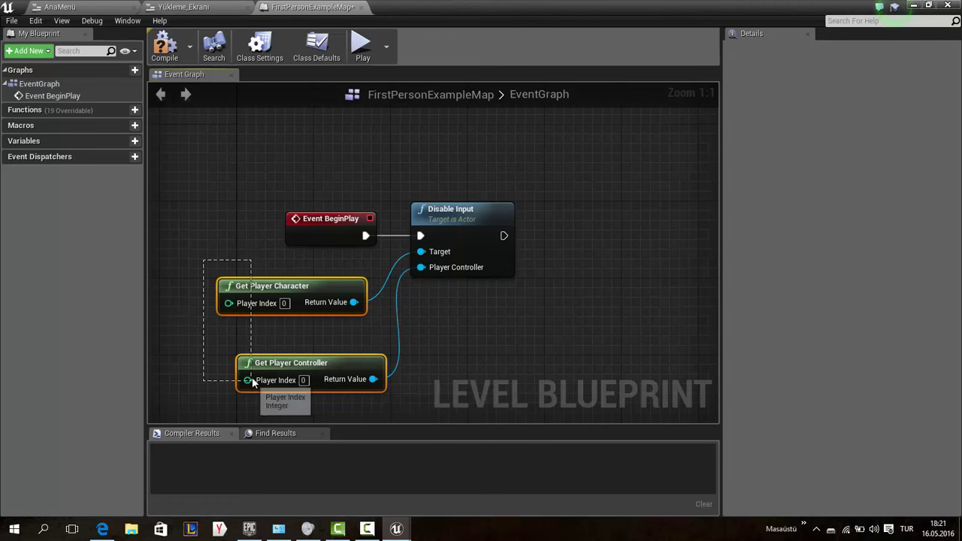
click(912, 6)
click(901, 176)
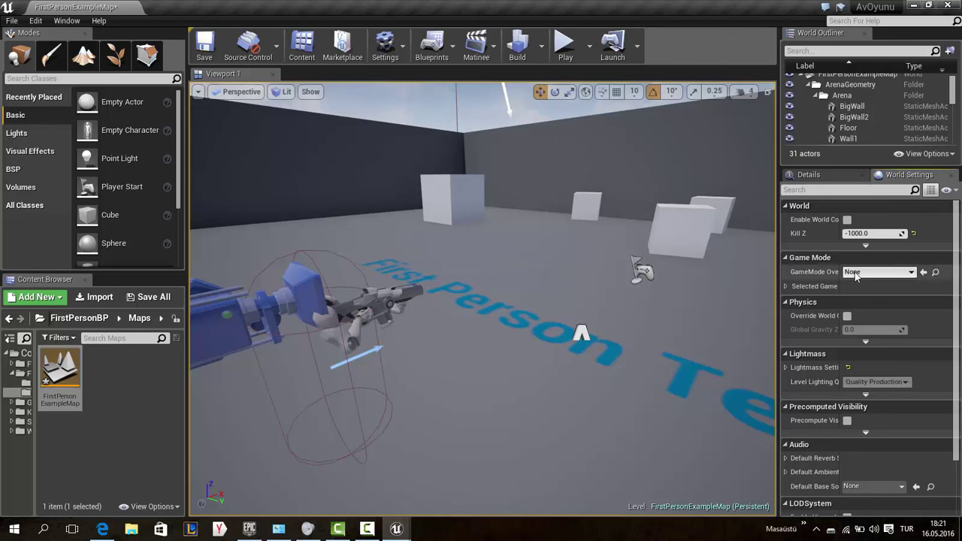
Set GameMode Override to FirstPersonGameMode and expand it to show FirstPersonCharacter and FirstPersonHUD
click(878, 271)
click(859, 308)
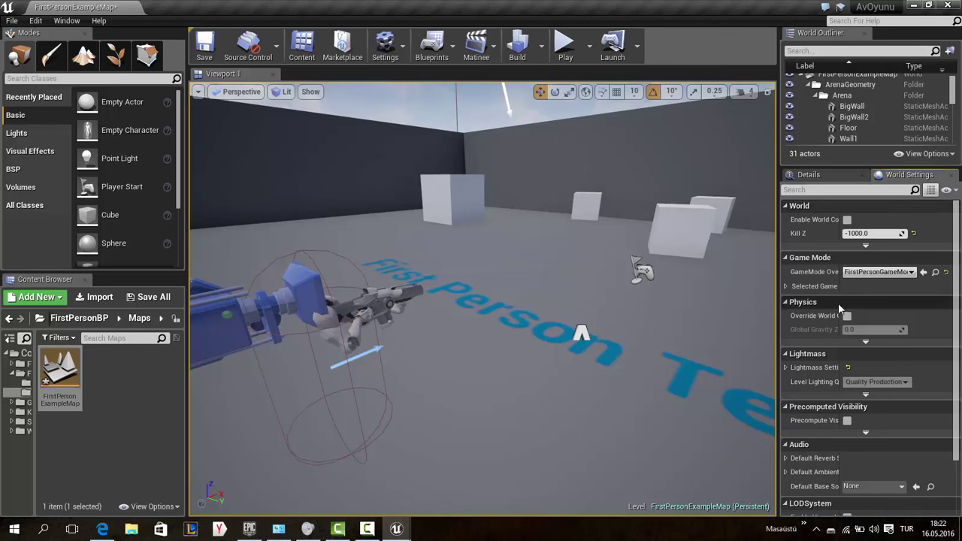
click(786, 288)
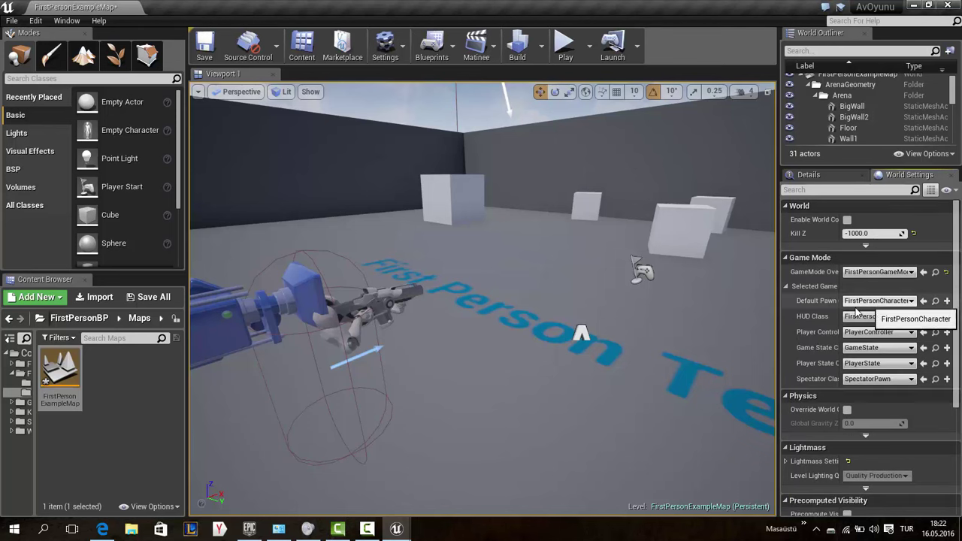
drag(840, 299, 858, 300)
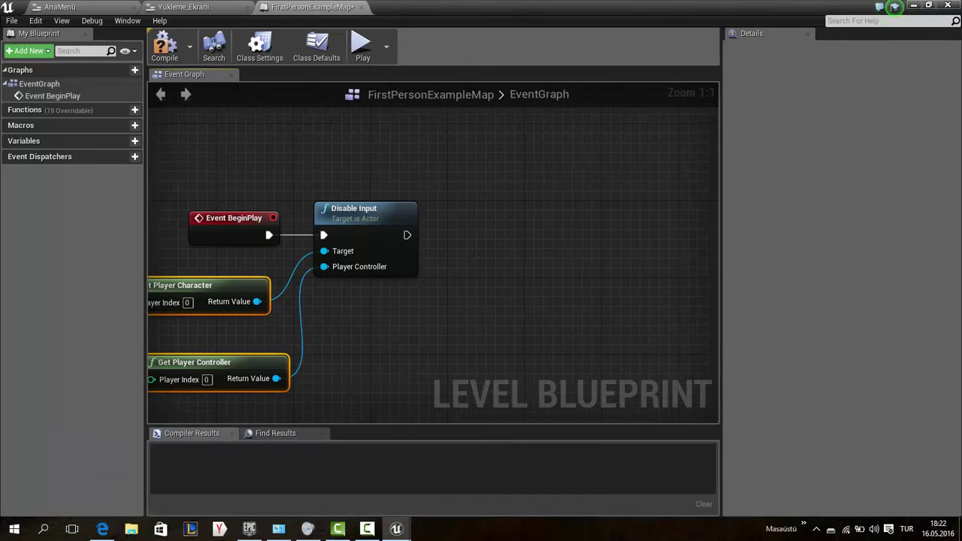
Add a Create Widget node after Disable Input with its Class set to AnaMenü
right_drag(423, 243, 392, 244)
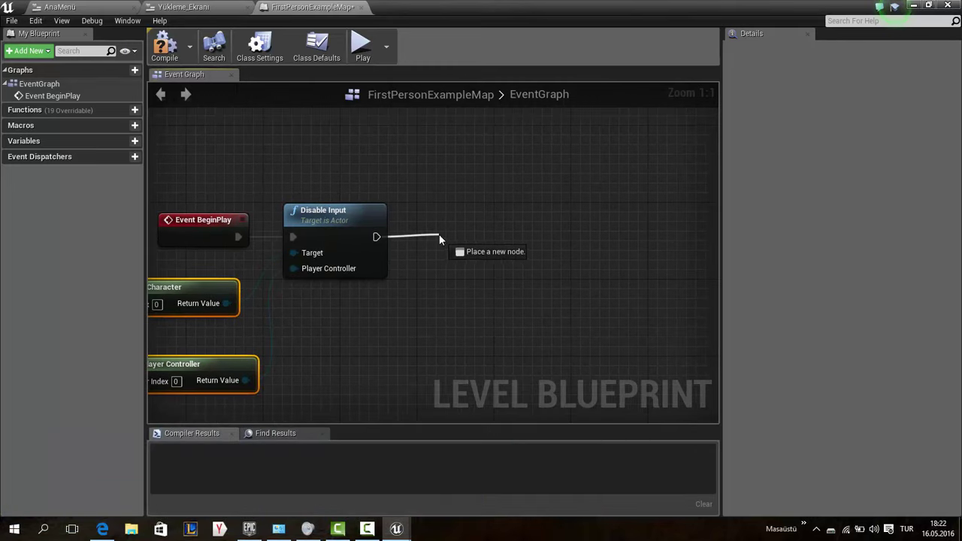
drag(433, 242, 441, 235)
text(createw)
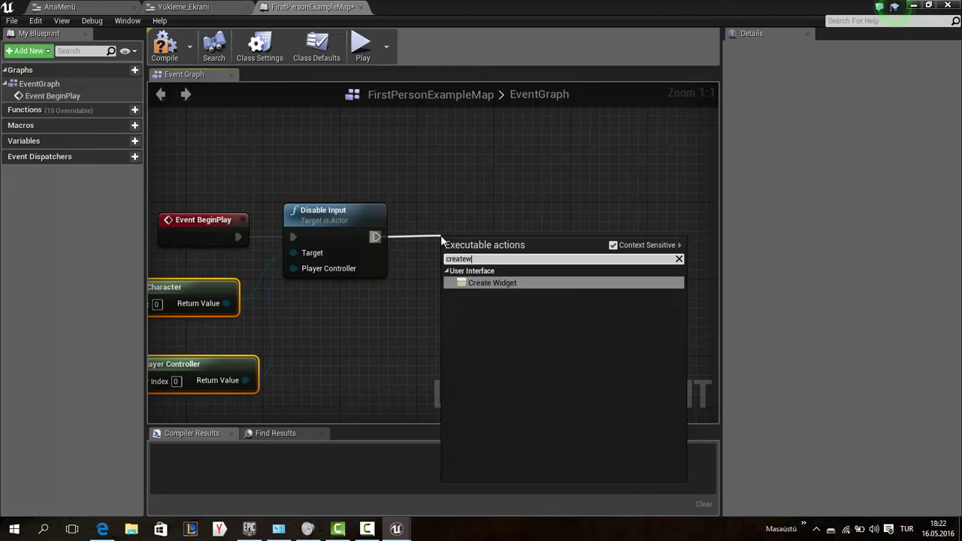
text(e)
key(Return)
drag(476, 255, 464, 237)
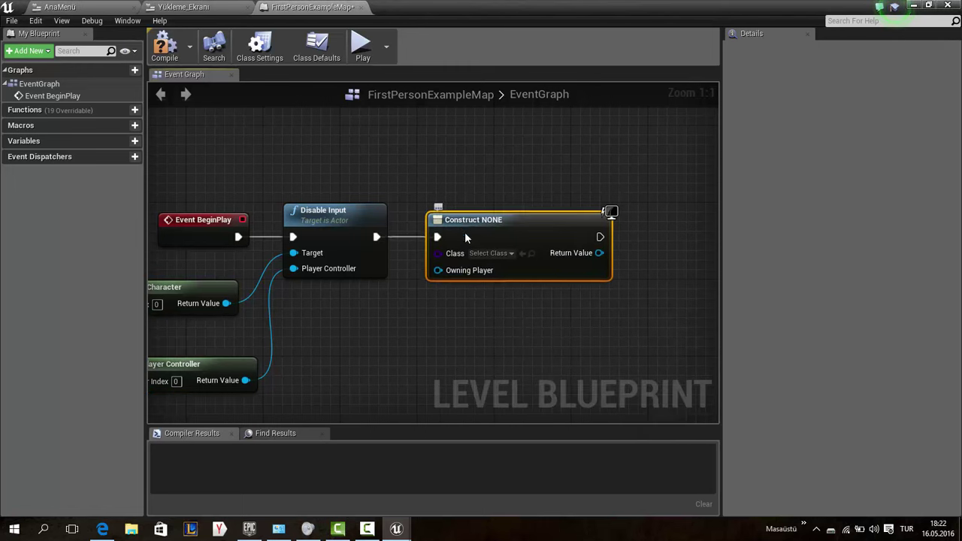
click(490, 254)
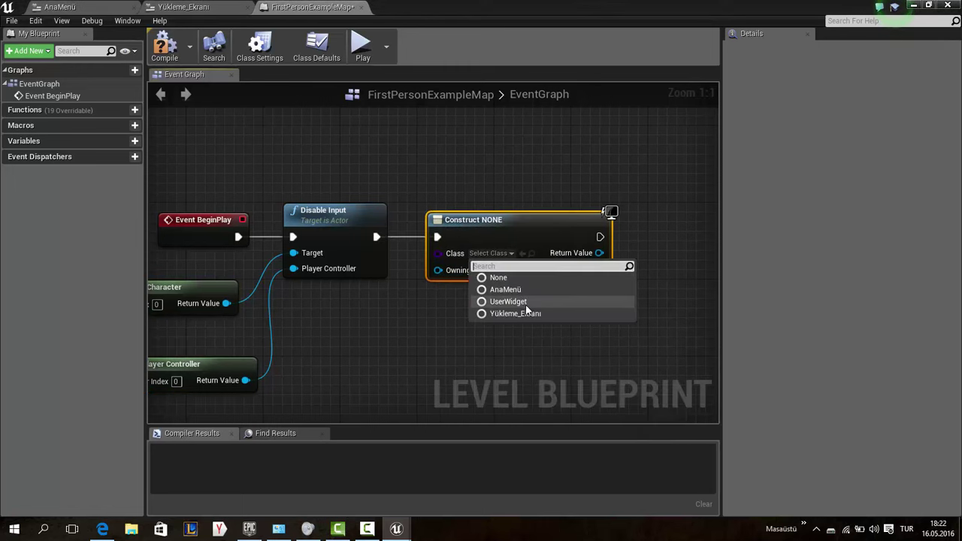
click(506, 290)
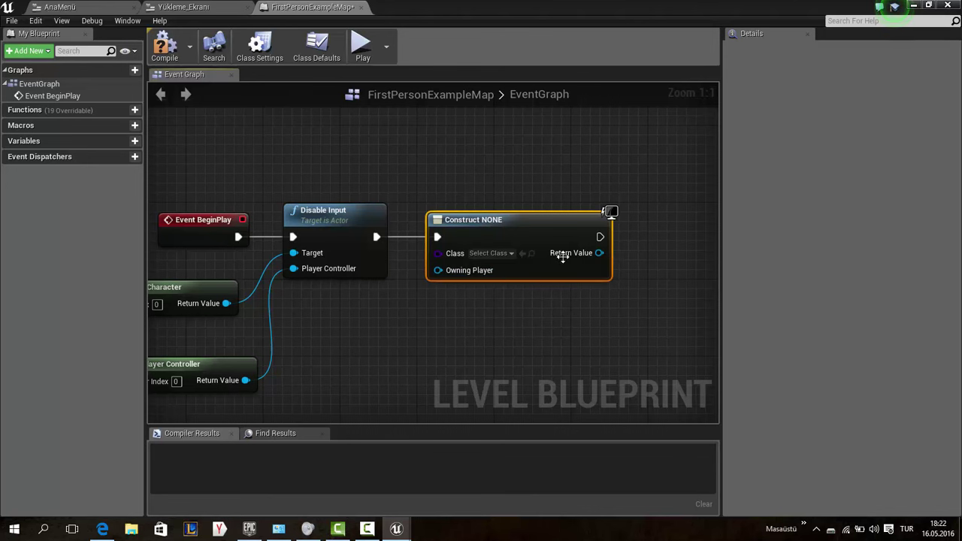
Feed the widget's Return Value into an Add to Viewport node and compile the level blueprint
right_drag(575, 253, 466, 241)
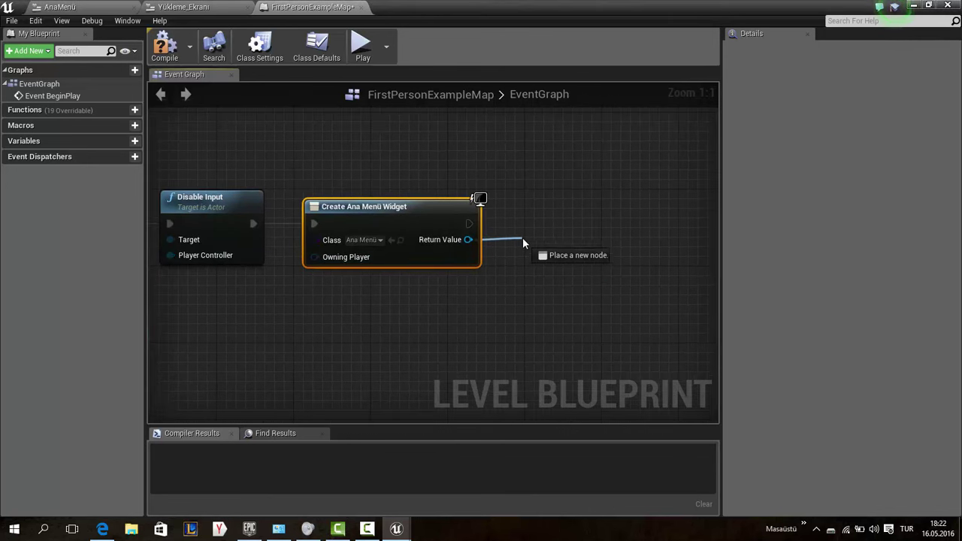
drag(467, 240, 523, 237)
text(addtovi)
key(Return)
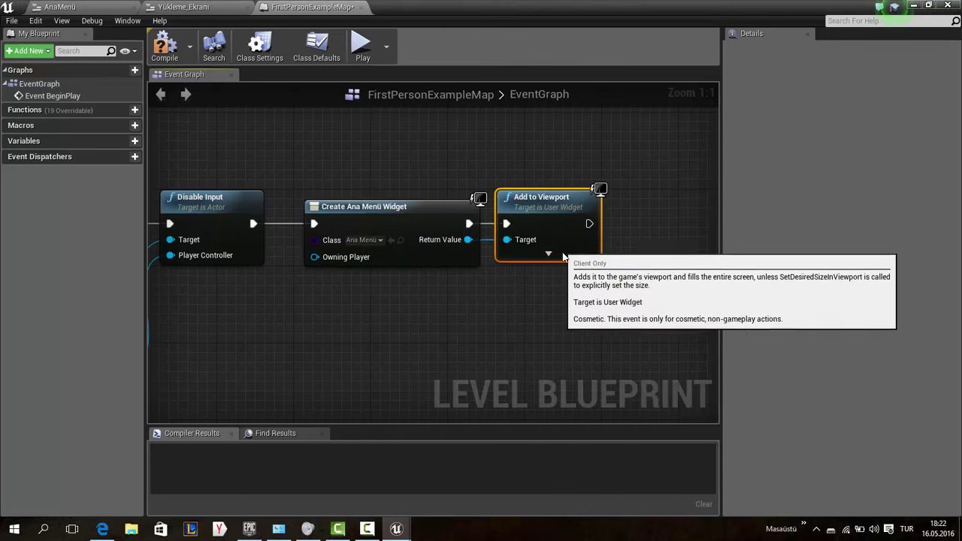
click(548, 254)
click(549, 274)
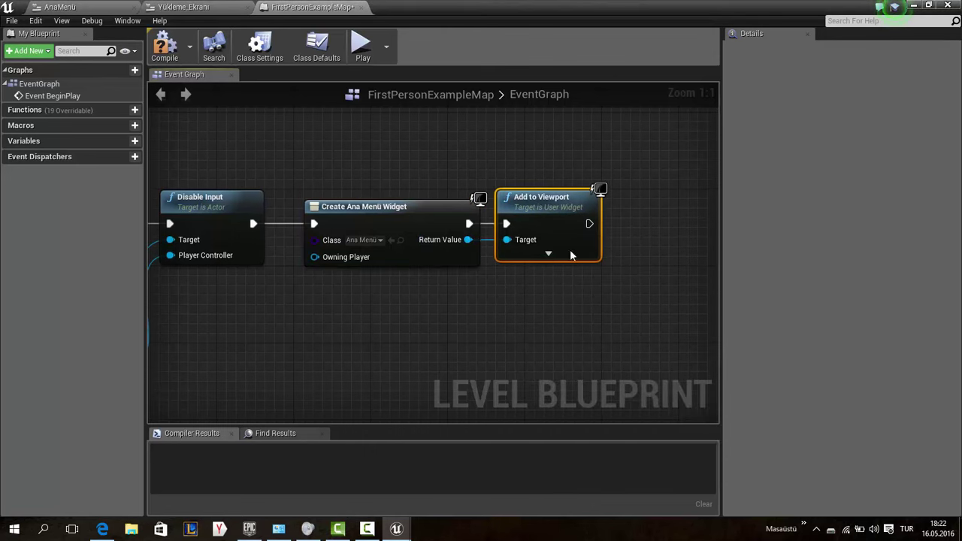
click(165, 43)
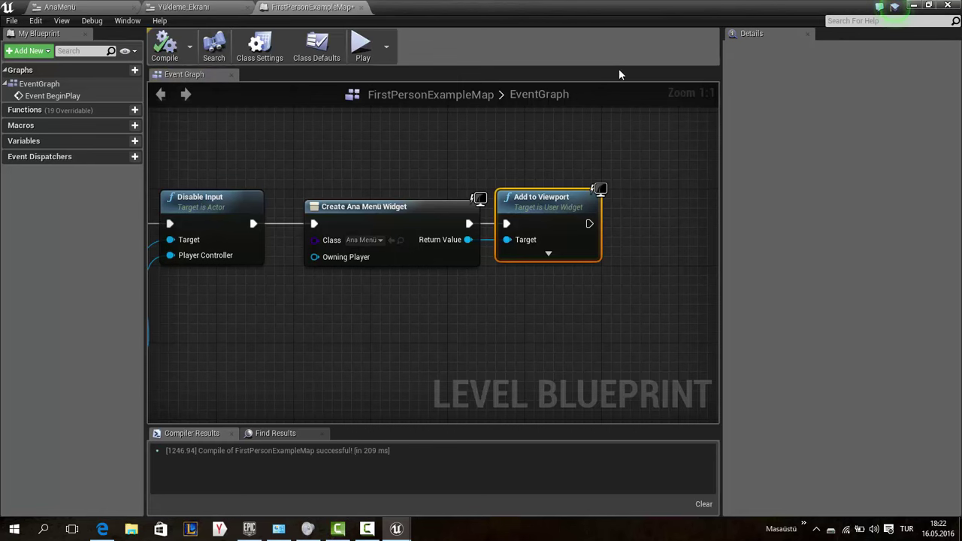
Play-test the level, free the cursor with Shift+F1, browse the Av Oyunu menu, and quit via Çıkış
click(915, 6)
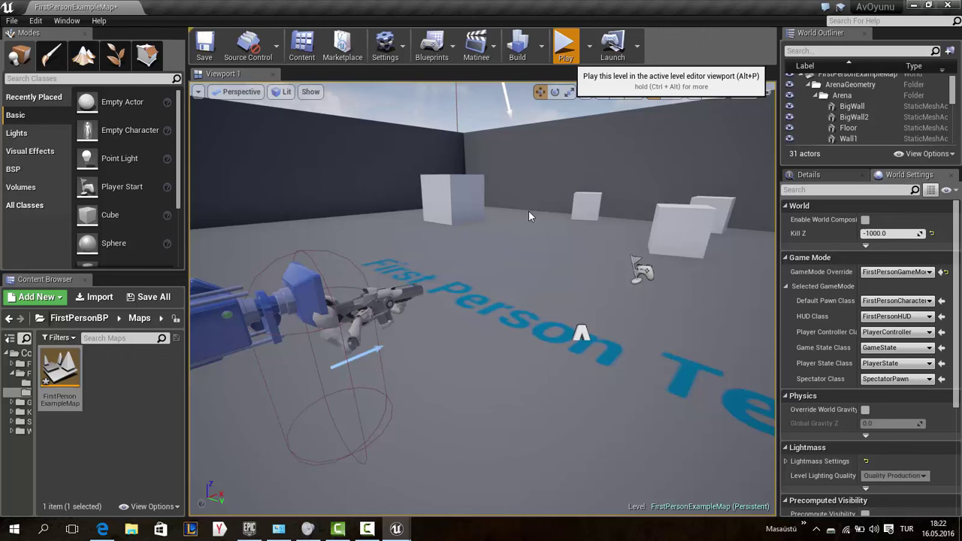
key(alt+p)
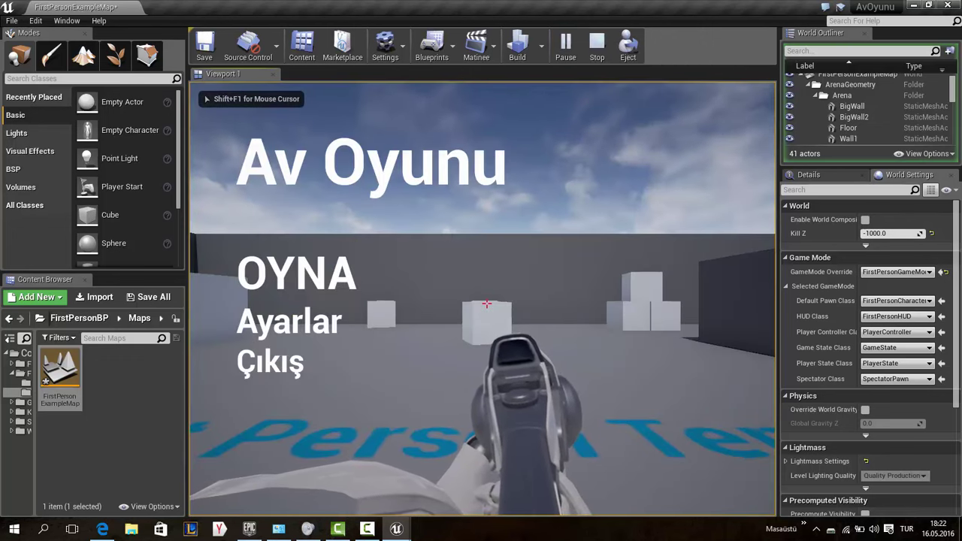
key(shift+F1)
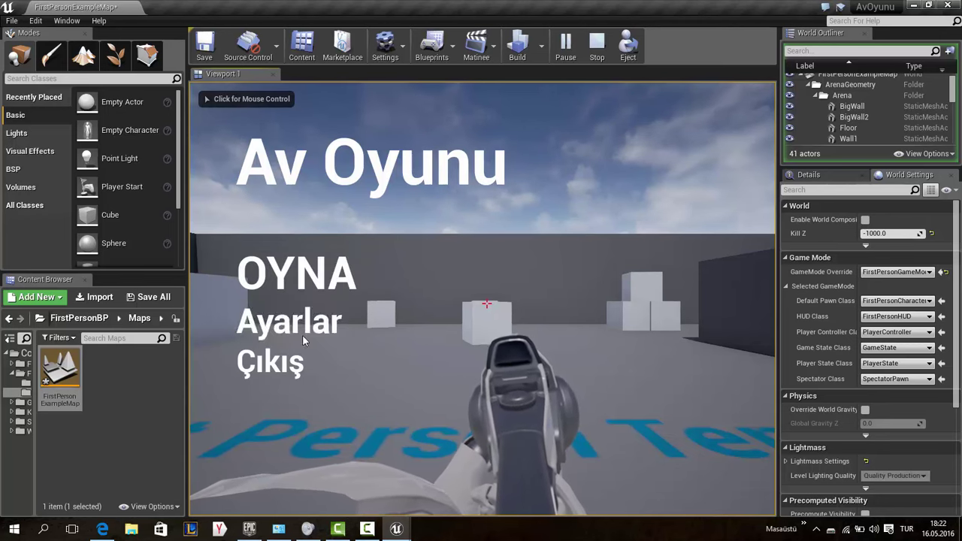
key(Down)
key(Down)
key(Up)
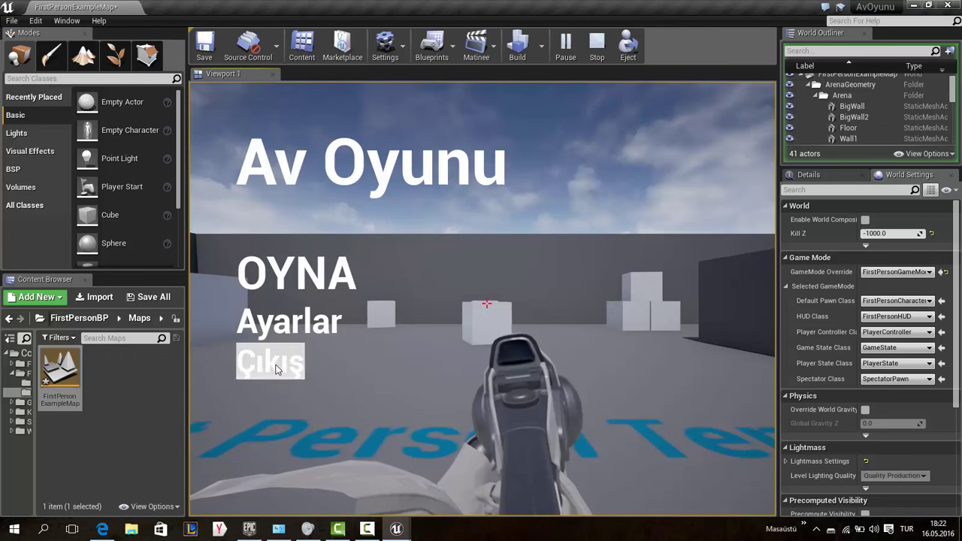
click(286, 360)
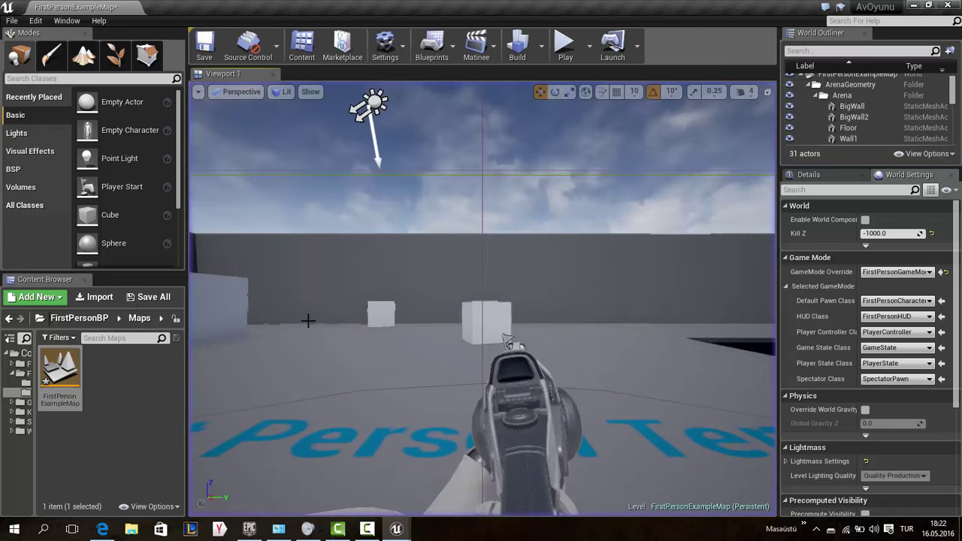
drag(508, 340, 470, 355)
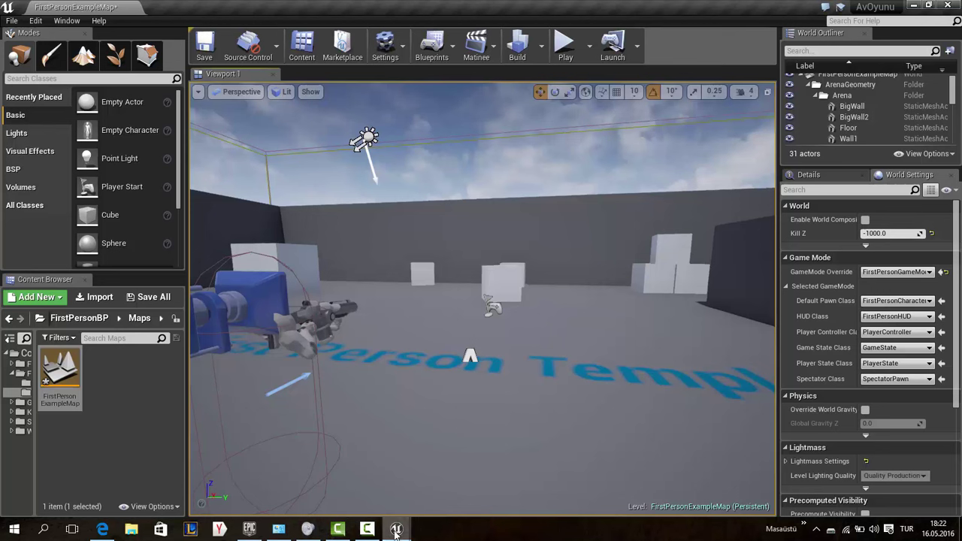
Back in the level blueprint, add a Set Show Mouse Cursor node after Add to Viewport
mouse_move(396, 532)
click(463, 472)
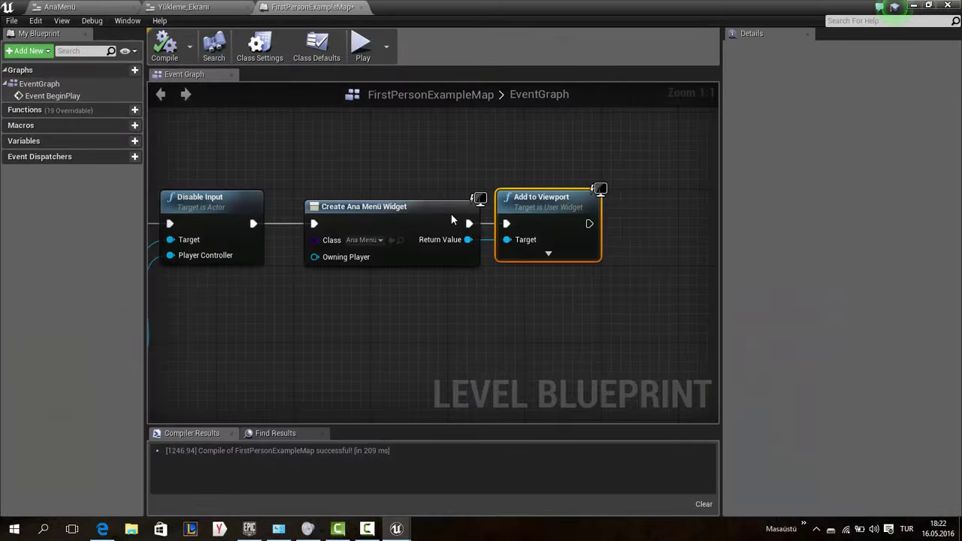
right_drag(452, 219, 381, 228)
drag(395, 229, 455, 224)
text(sh)
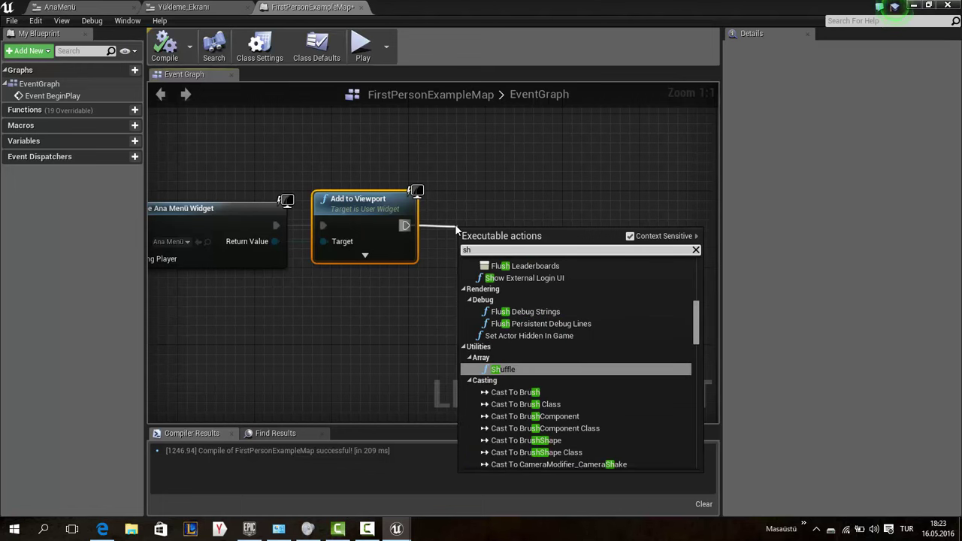
text(owmouse)
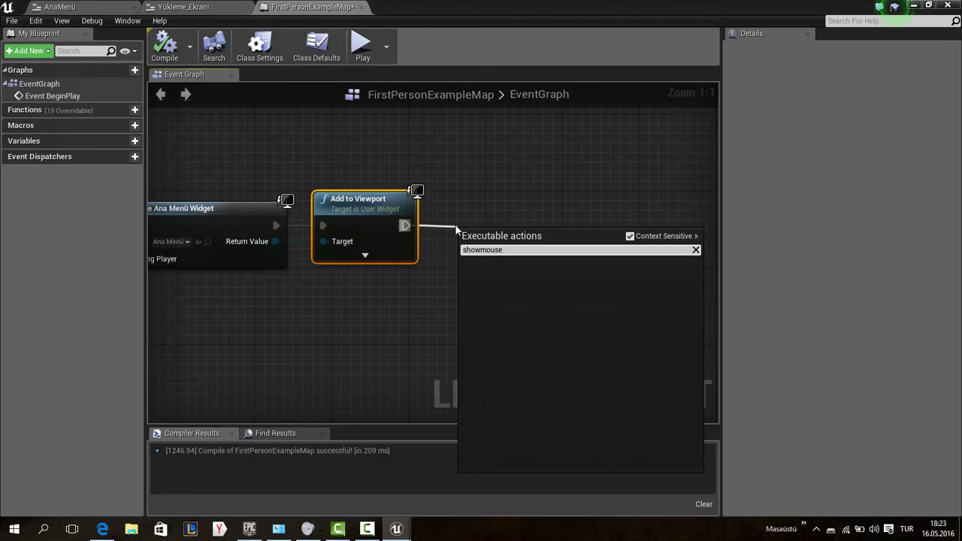
click(525, 292)
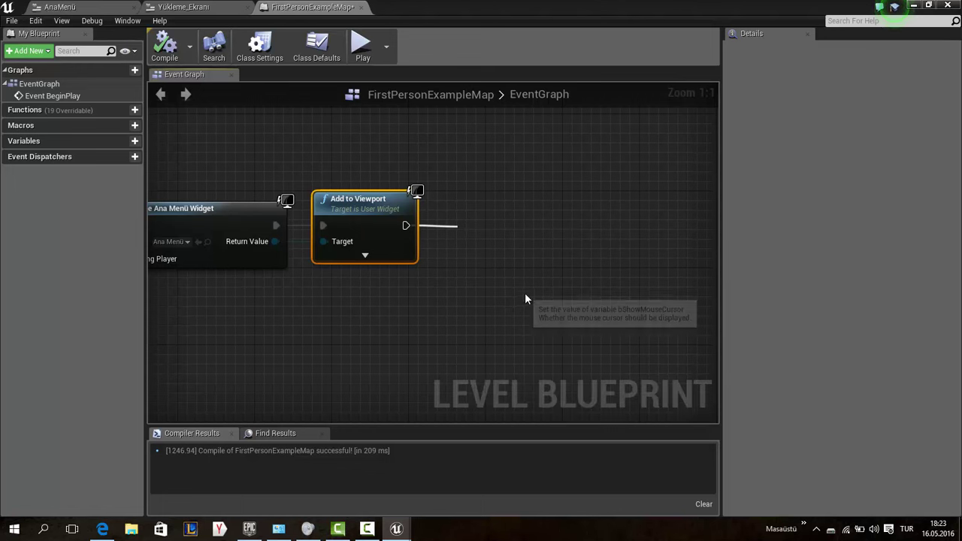
Tick Show Mouse Cursor, wire its Target to Get Player Controller, and compile
drag(502, 237, 498, 219)
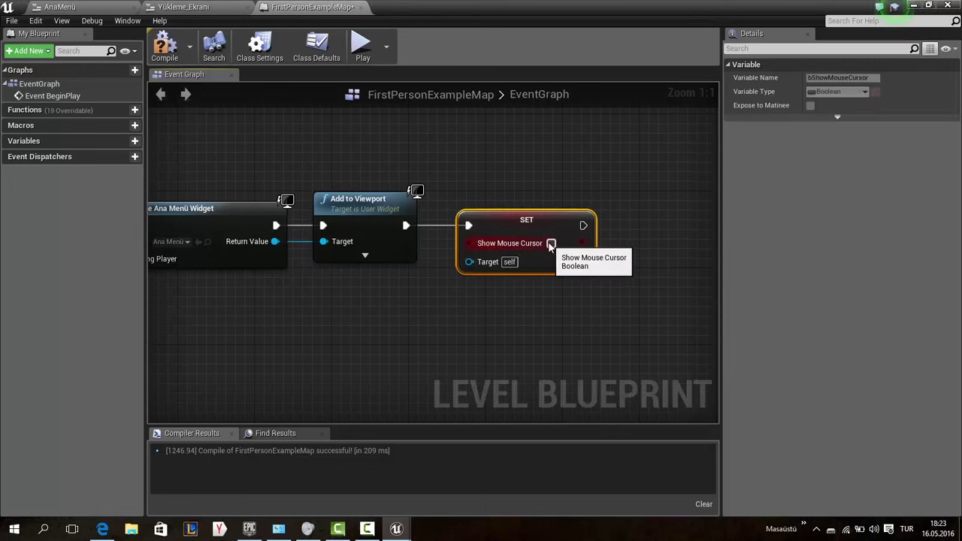
click(551, 244)
mouse_move(469, 261)
mouse_down()
mouse_move(47, 399)
mouse_move(301, 369)
mouse_move(320, 354)
mouse_up()
right_drag(481, 236, 481, 236)
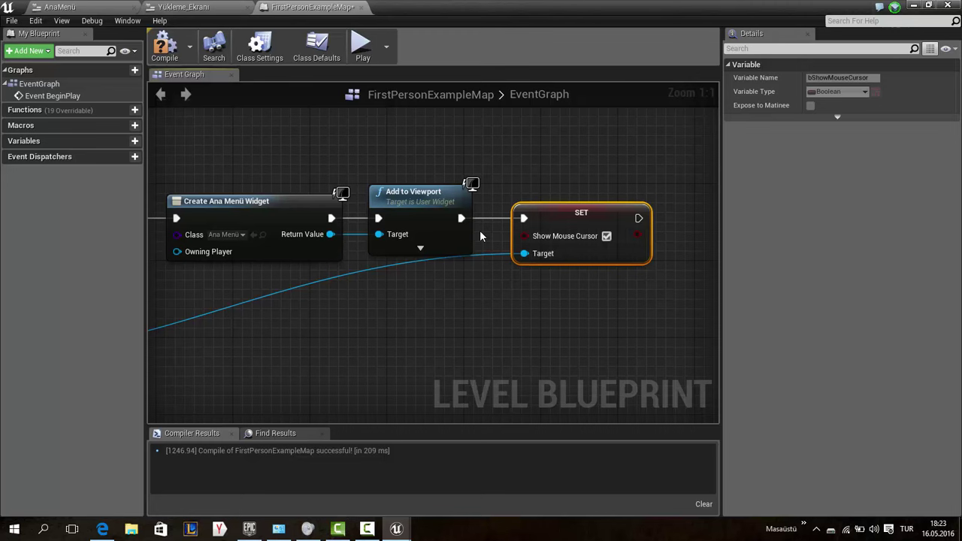
click(166, 45)
click(913, 6)
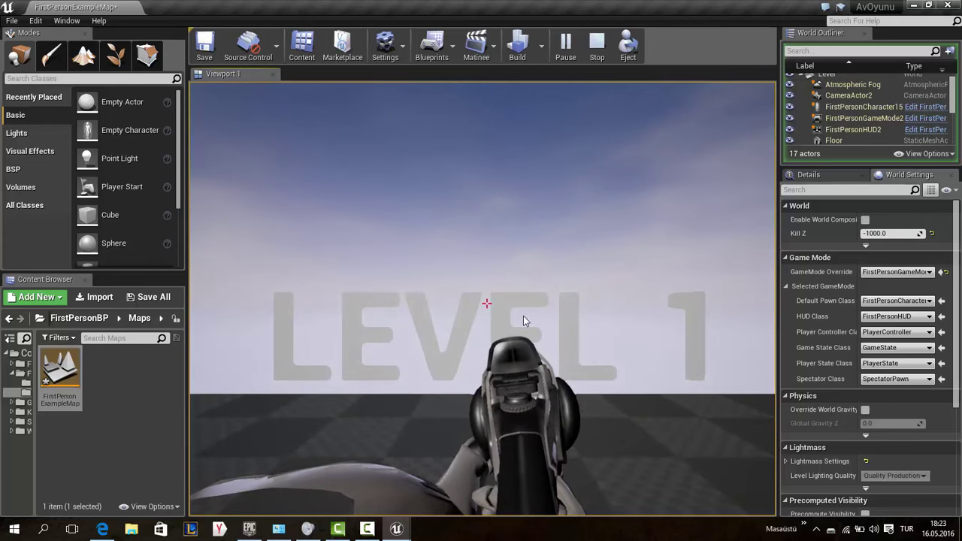
Walk toward the LEVEL 1 text, stop the test play, and return to the blueprint editor
key(w)
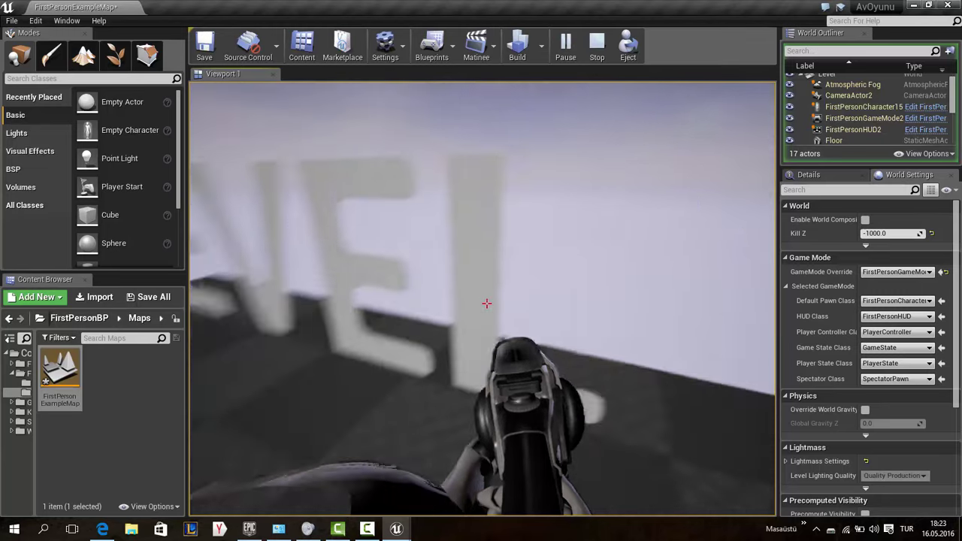
mouse_move(486, 303)
key(Escape)
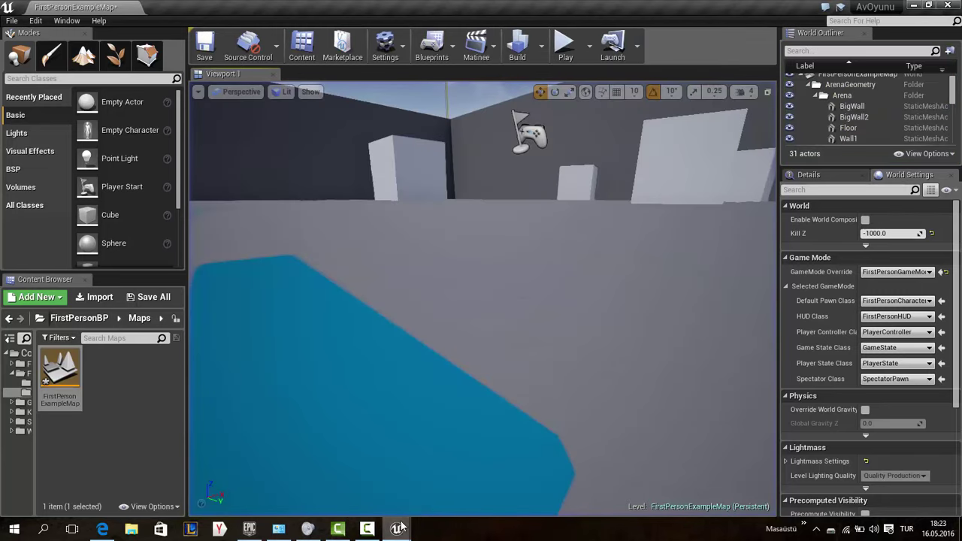
mouse_move(396, 530)
key(alt+Tab)
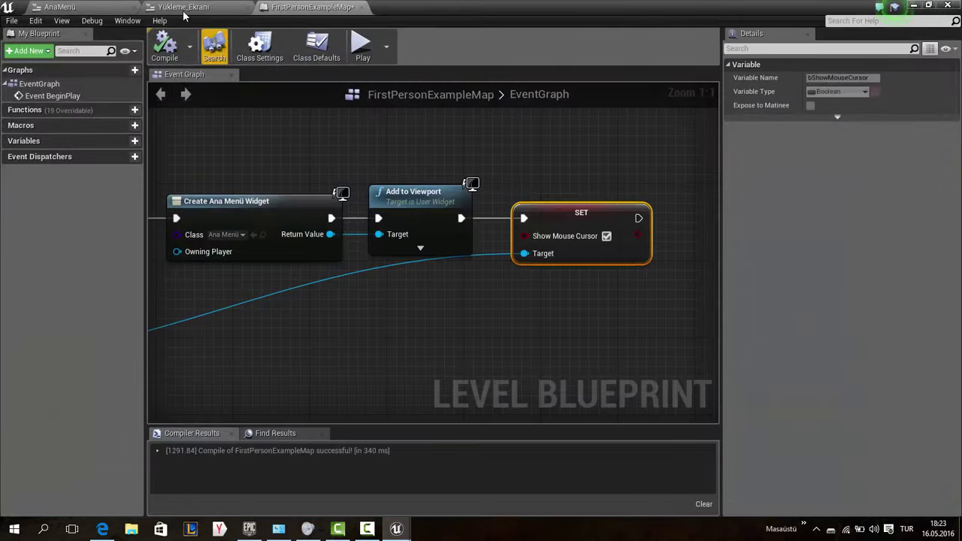
In AnaMenü's event graph, move the Open Level node right to make room
click(186, 9)
click(60, 7)
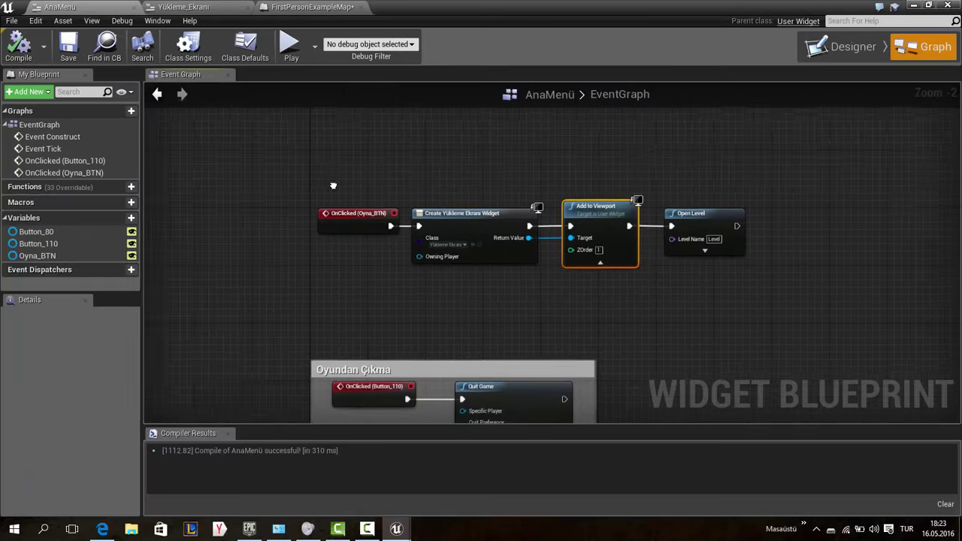
right_drag(437, 161, 289, 160)
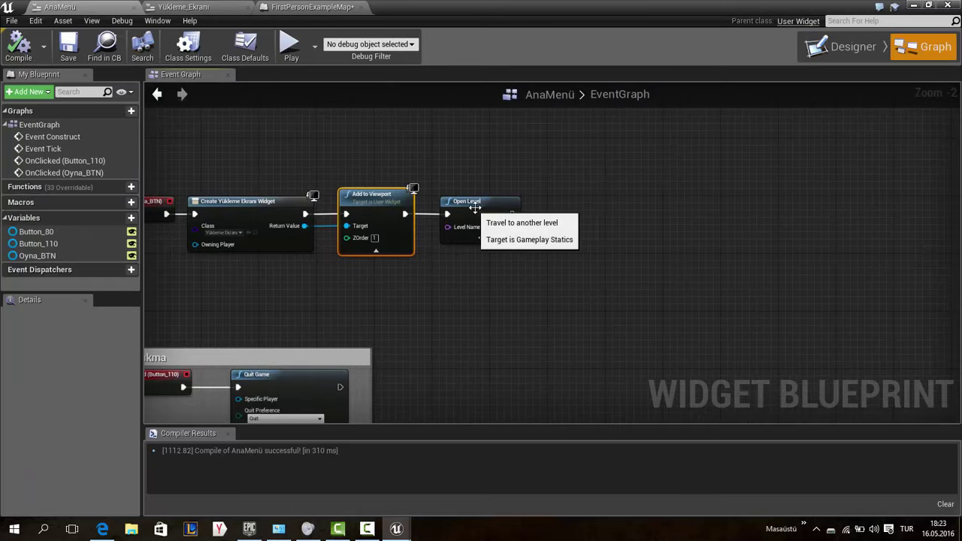
drag(468, 201, 618, 202)
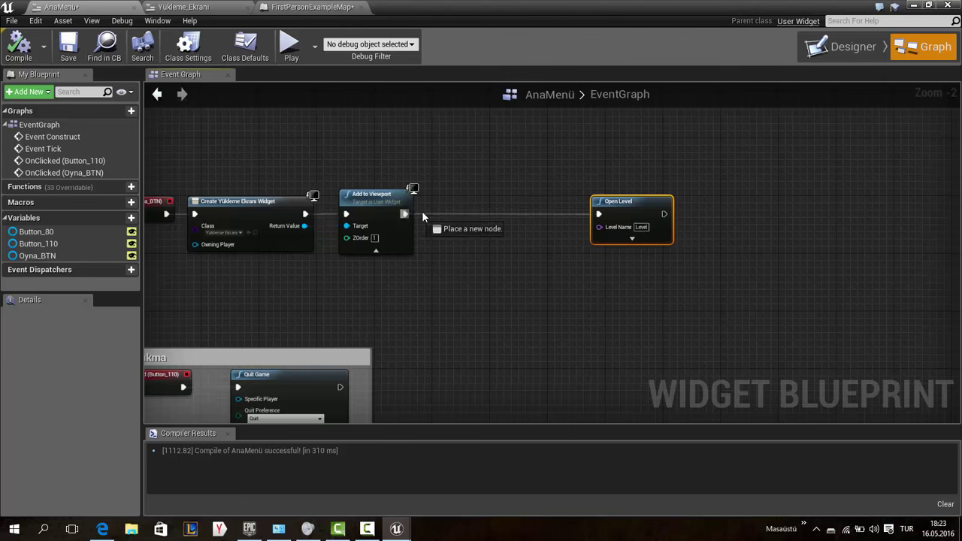
Insert a 0.4-second Delay between Add to Viewport and Open Level, then compile and save AnaMenü
drag(408, 214, 434, 214)
text(dela)
key(Return)
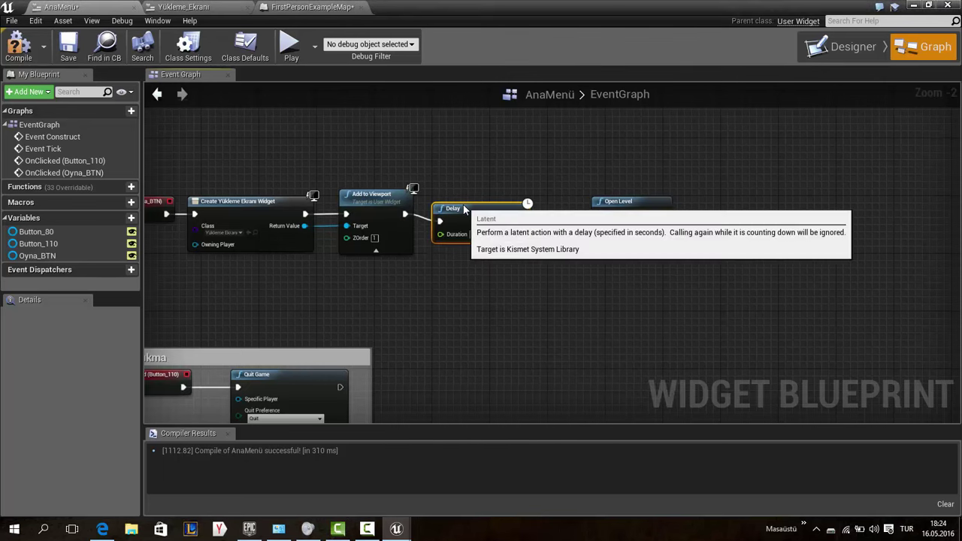
drag(464, 218, 466, 196)
click(474, 227)
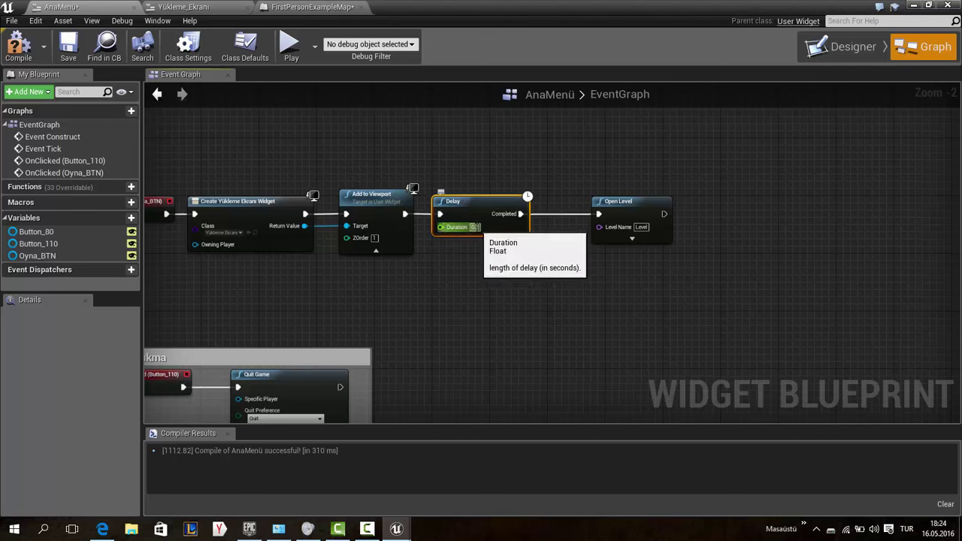
text(0.4)
key(Return)
click(18, 45)
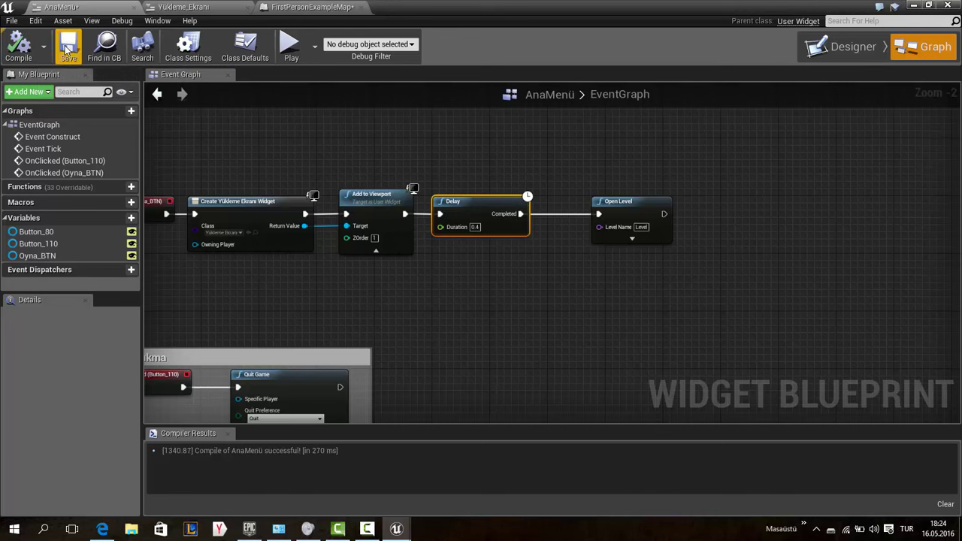
click(67, 47)
Save all unsaved content, including the FirstPersonExampleMap level
click(913, 5)
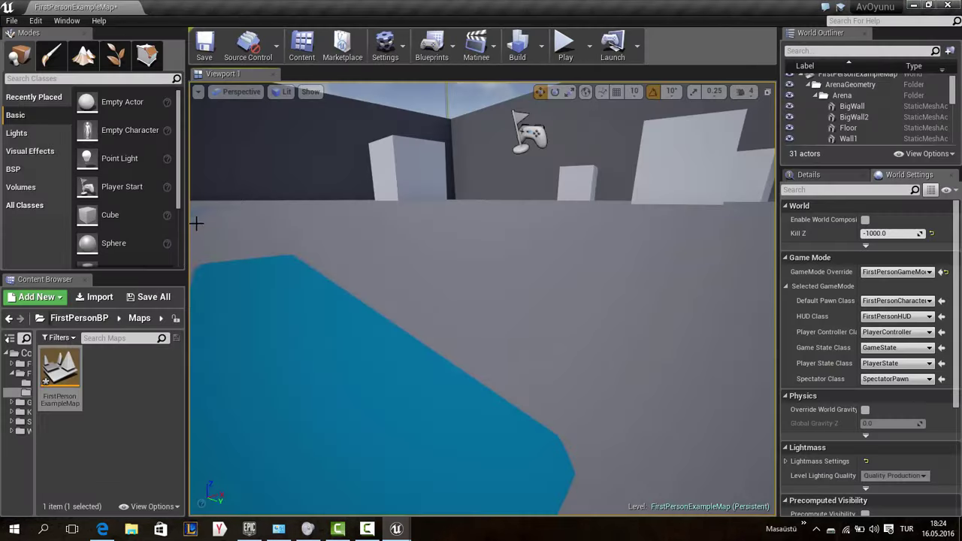
click(157, 296)
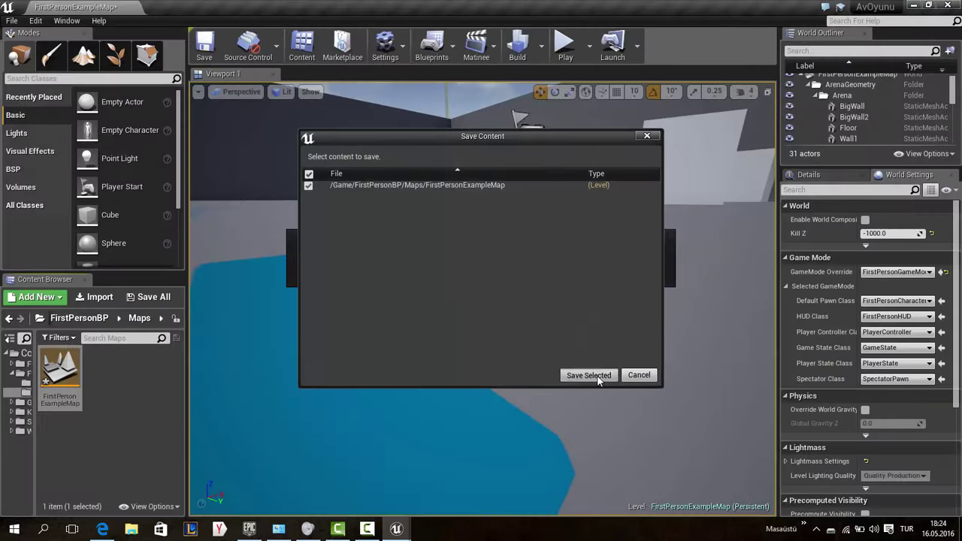
click(590, 375)
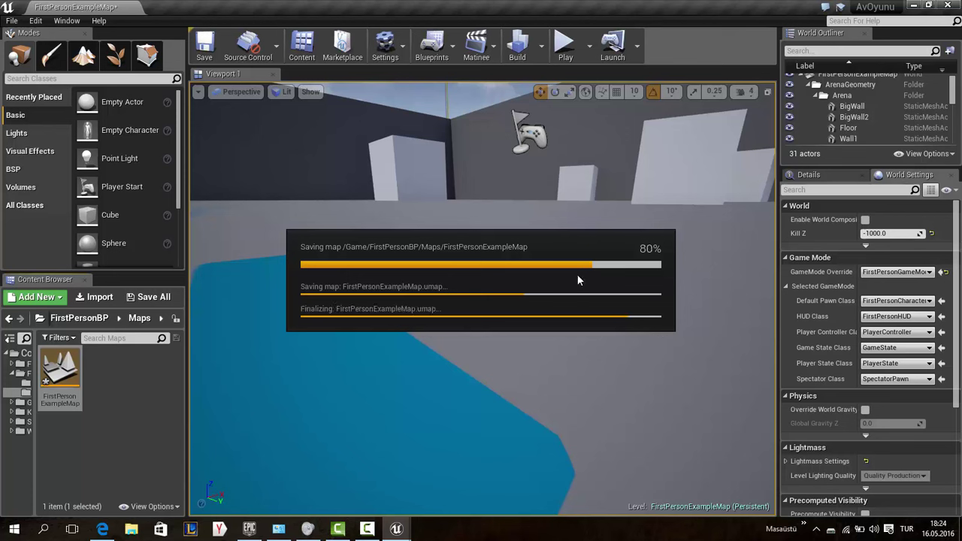
Set Engine Scalability to Low for all quality groups
click(399, 52)
mouse_move(460, 213)
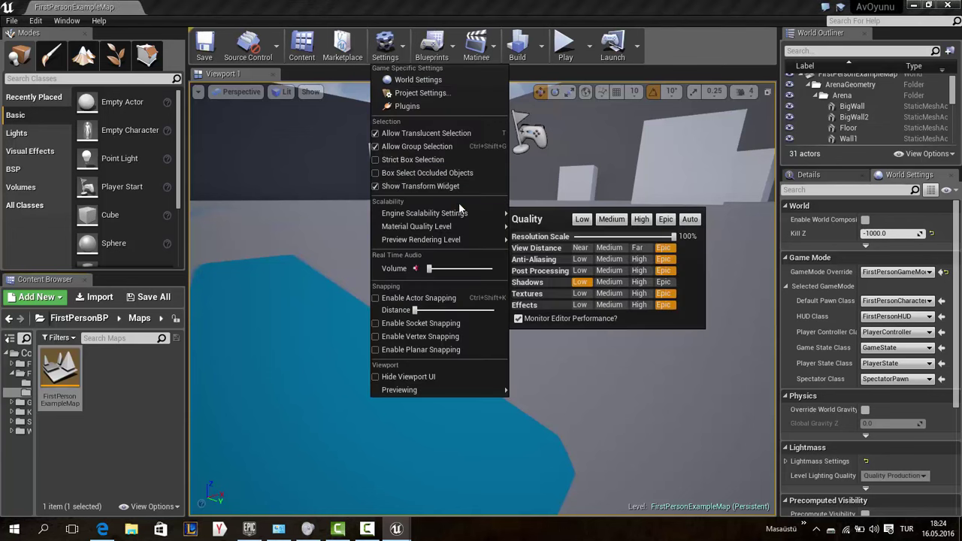
click(584, 220)
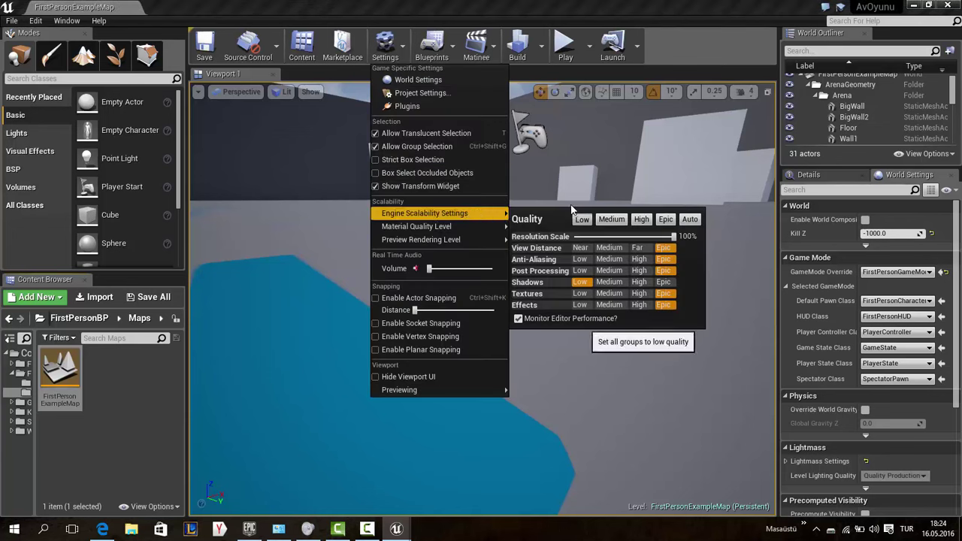
click(564, 172)
drag(430, 256, 430, 285)
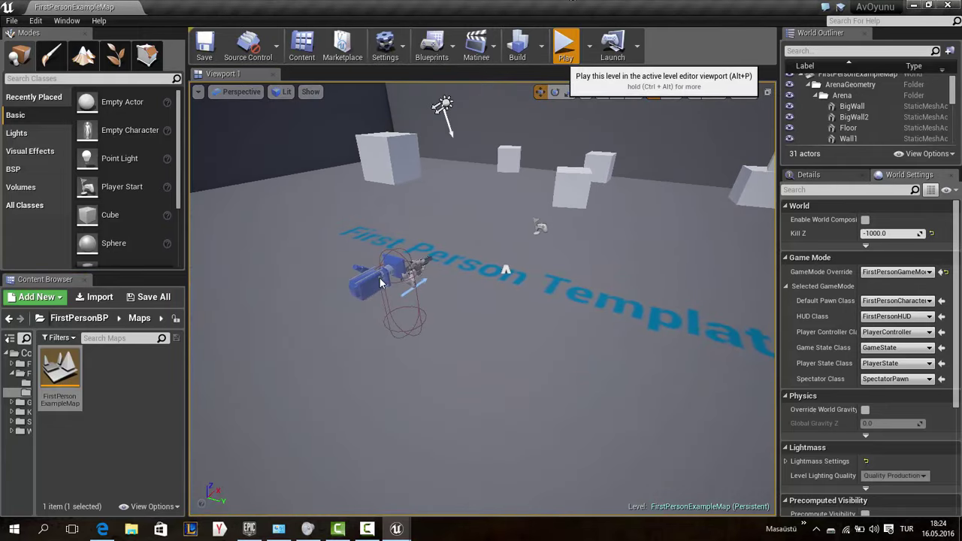
key(alt+p)
click(335, 289)
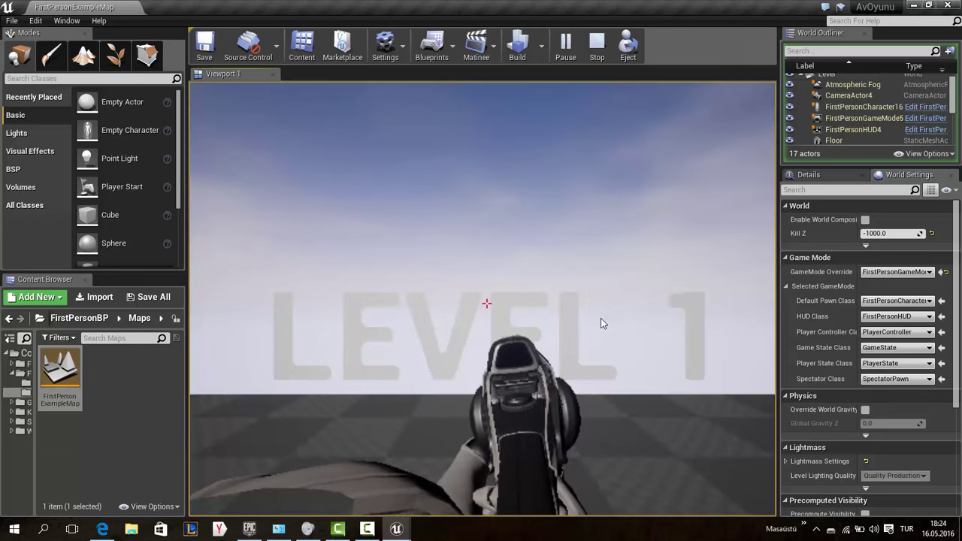
click(601, 319)
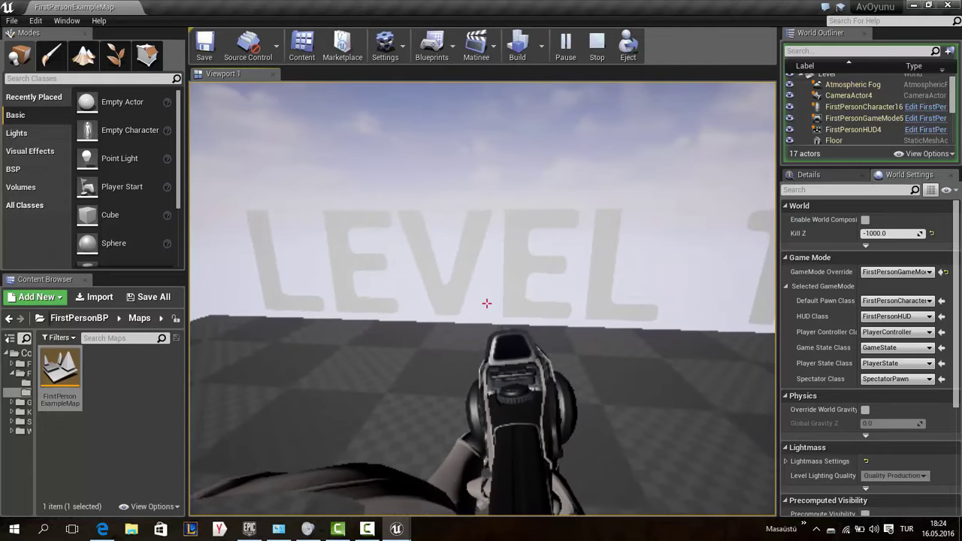
key(Escape)
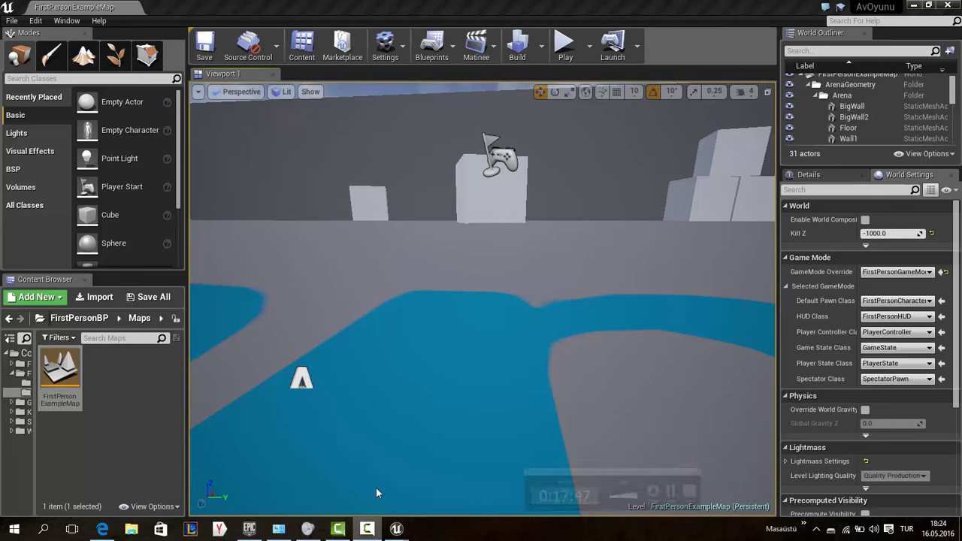
Swing the viewport camera up and back for an elevated overview of the arena
mouse_move(377, 493)
right_down()
mouse_move(377, 451)
mouse_move(421, 451)
right_up()
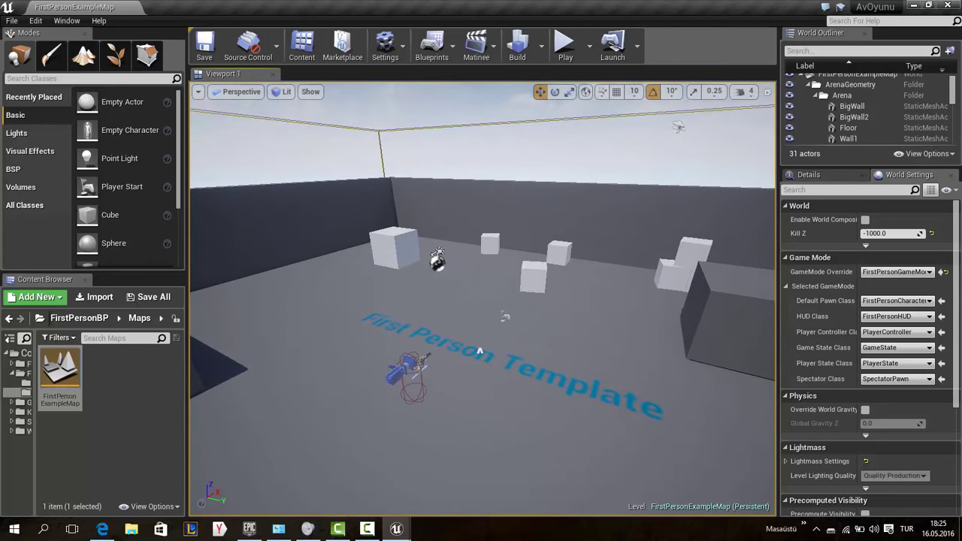